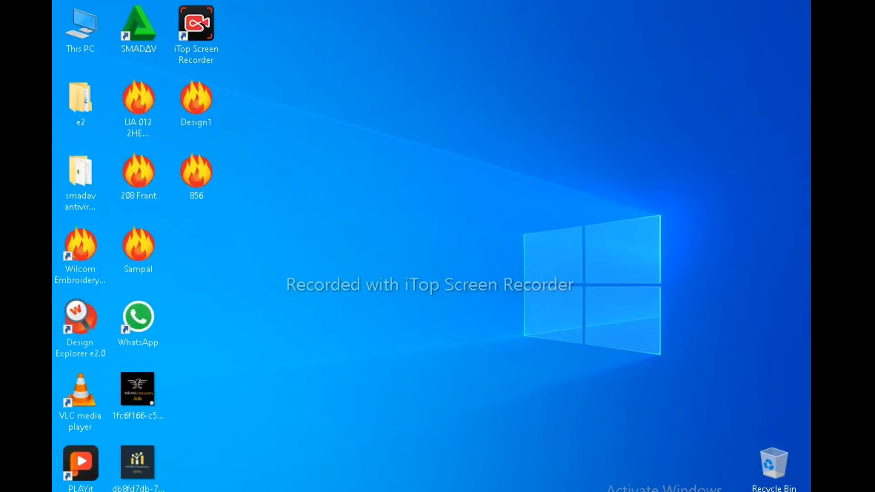
Launch Wilcom EmbroideryStudio and open the 856 design file from the desktop.
{"action": "right_click", "coordinate": [337, 140]}
{"action": "left_click", "coordinate": [377, 186]}
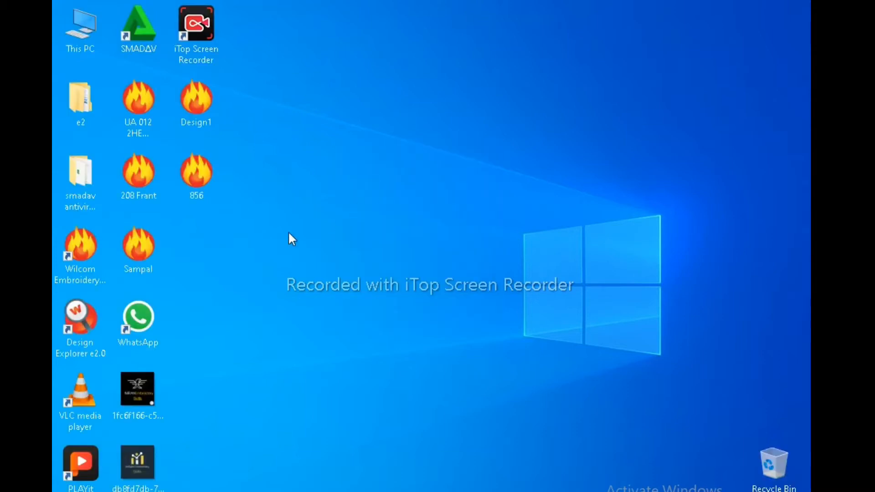
{"action": "left_click", "coordinate": [78, 250]}
{"action": "right_click", "coordinate": [77, 250]}
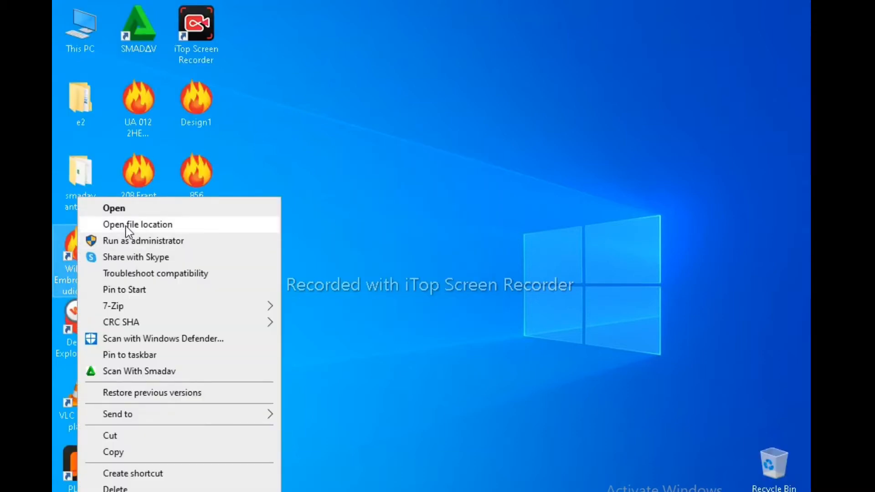
{"action": "left_click", "coordinate": [114, 208]}
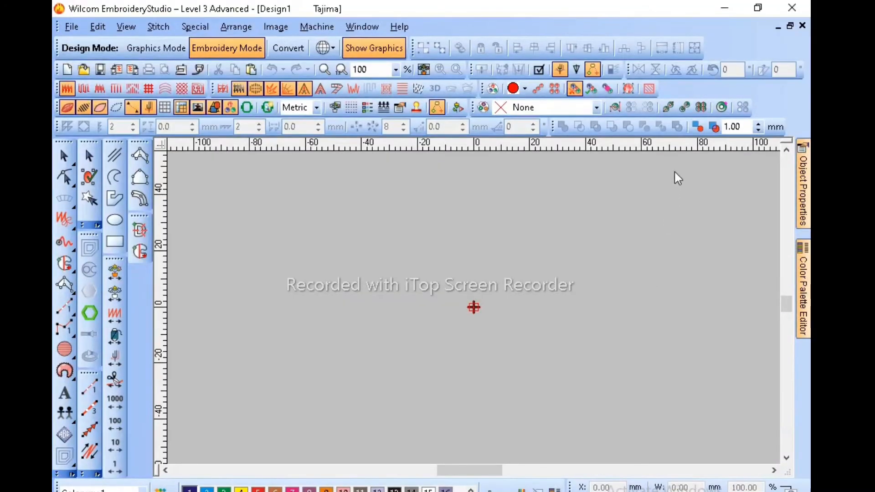
{"action": "left_click", "coordinate": [729, 15]}
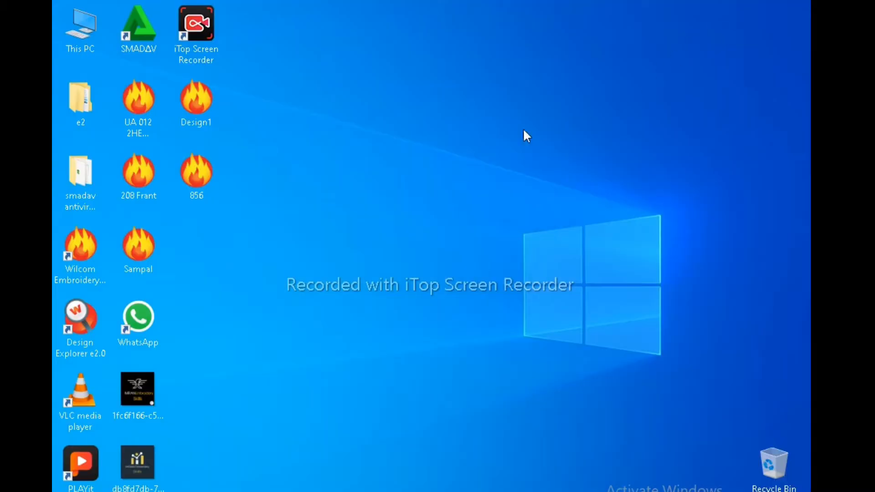
{"action": "double_click", "coordinate": [195, 174]}
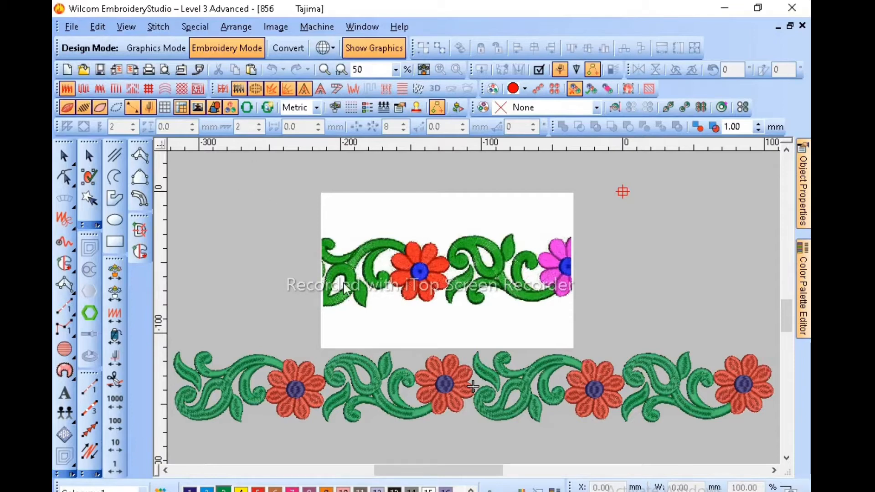
Delete the grouped left half of the stitched vine-and-flower border below the reference picture.
{"action": "left_click", "coordinate": [433, 379]}
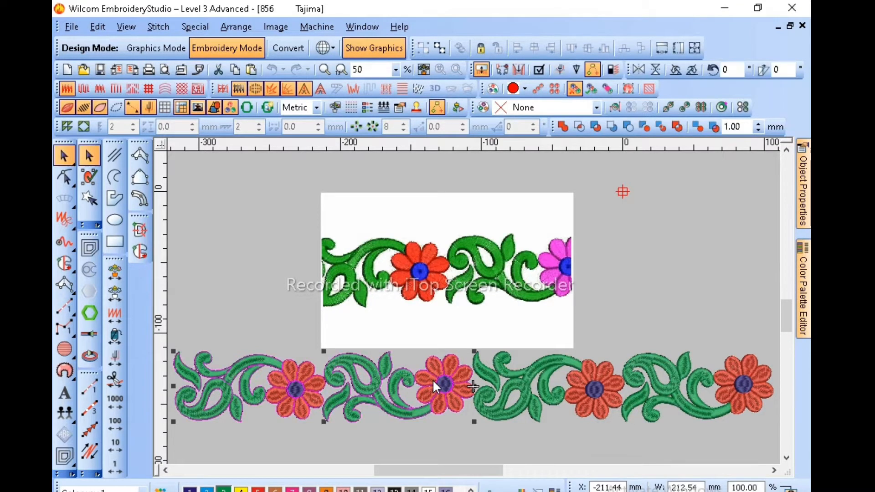
{"action": "key", "text": "Delete"}
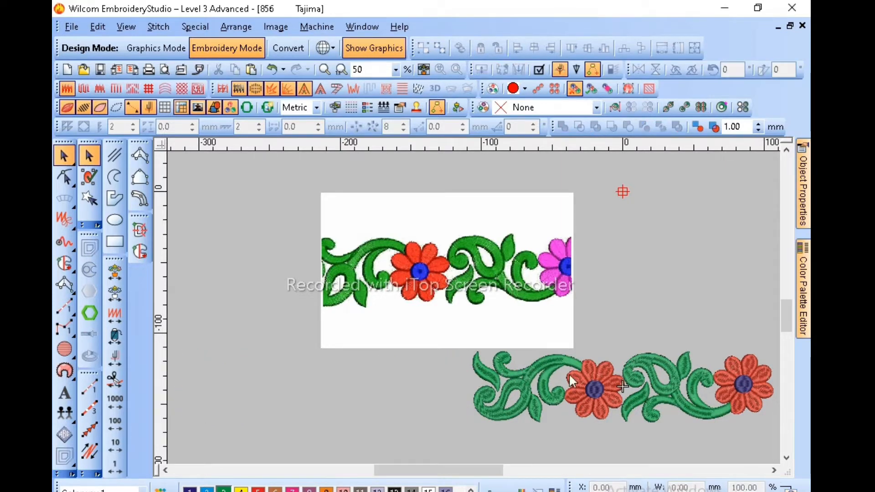
Switch off the TrueView stitch display and ungroup the rightmost vine-and-flower motif into separate objects.
{"action": "key", "text": "b"}
{"action": "left_click_drag", "start_coordinate": [646, 329], "coordinate": [616, 373]}
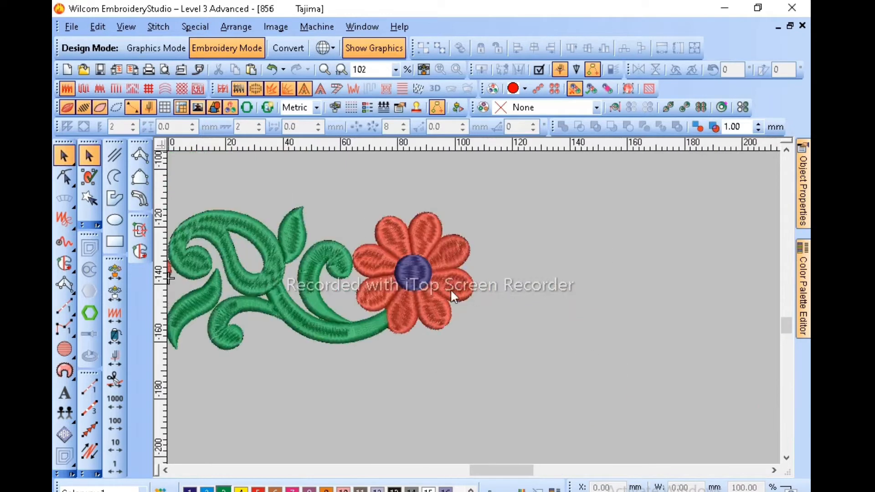
{"action": "left_click", "coordinate": [360, 263]}
{"action": "key", "text": "t"}
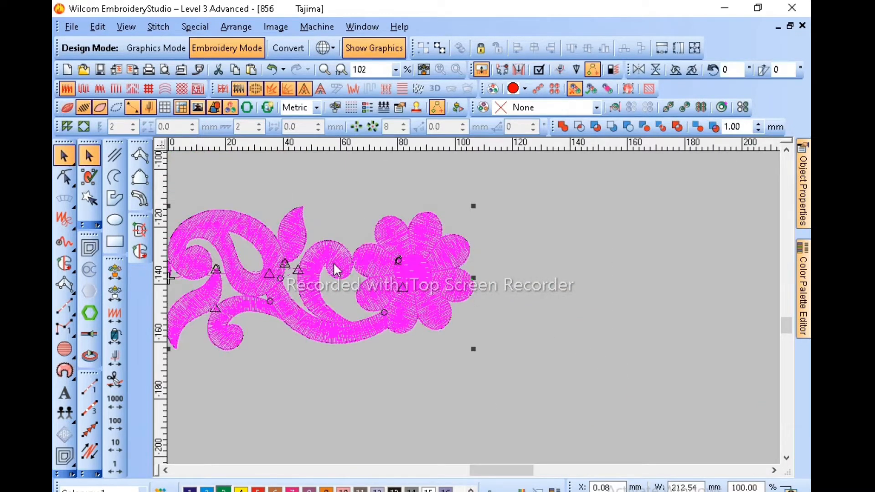
{"action": "key", "text": "Escape"}
{"action": "left_click", "coordinate": [334, 264]}
{"action": "key", "text": "ctrl+u"}
{"action": "key", "text": "Escape"}
Delete the green stitch objects of the motif's vine, leaves and scrolls, keeping their outlines.
{"action": "left_click", "coordinate": [334, 265]}
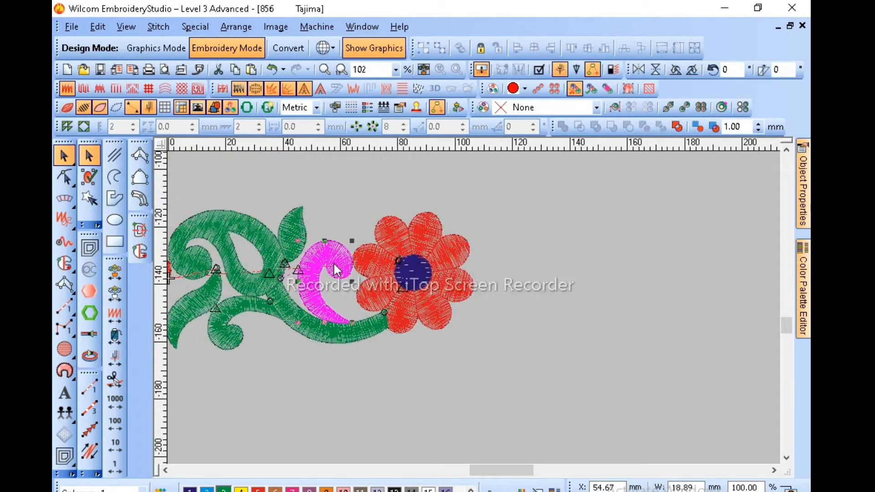
{"action": "key", "text": "Delete"}
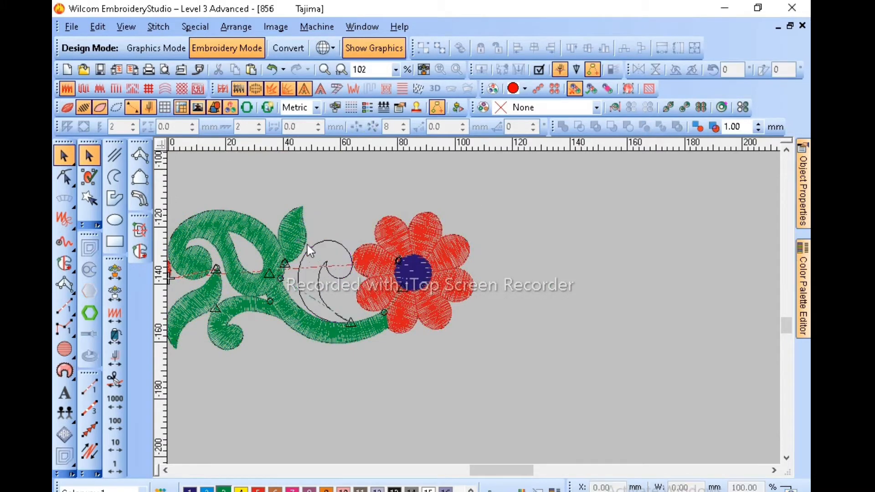
{"action": "left_click", "coordinate": [299, 232]}
{"action": "key", "text": "Delete"}
{"action": "left_click", "coordinate": [239, 228]}
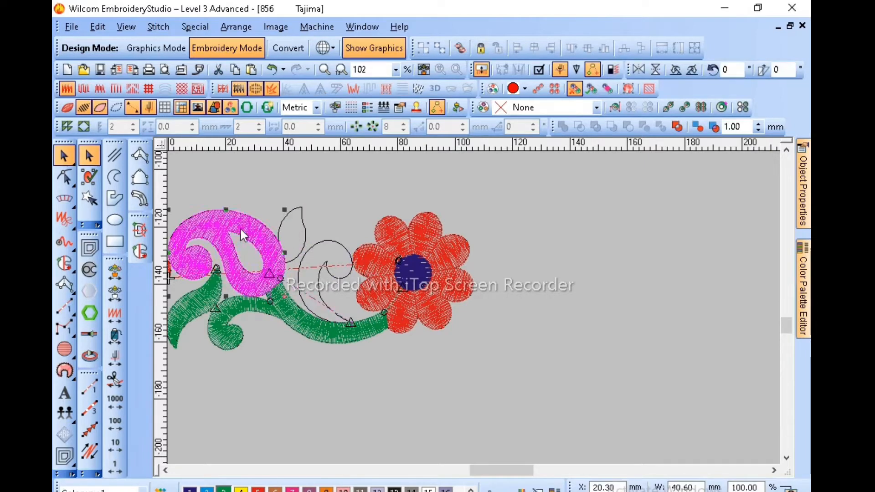
{"action": "key", "text": "Delete"}
{"action": "left_click", "coordinate": [220, 283]}
{"action": "key", "text": "Delete"}
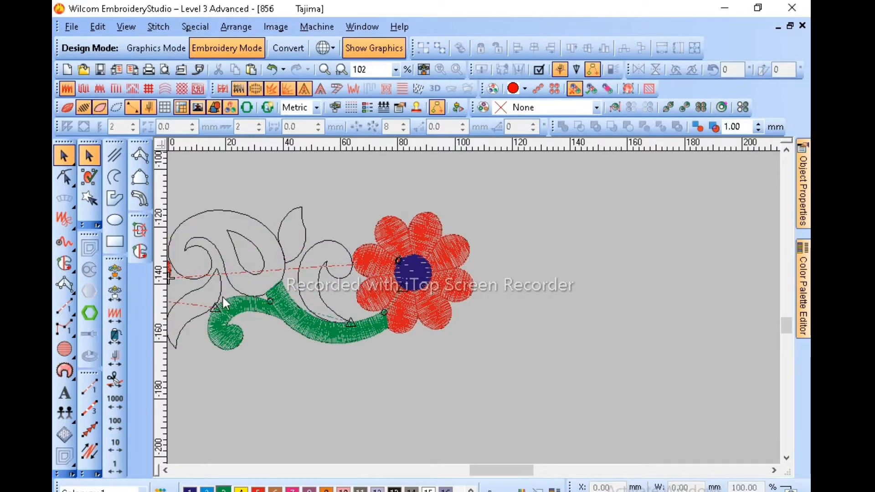
{"action": "left_click", "coordinate": [228, 305]}
{"action": "key", "text": "Delete"}
{"action": "left_click", "coordinate": [301, 315]}
{"action": "key", "text": "Delete"}
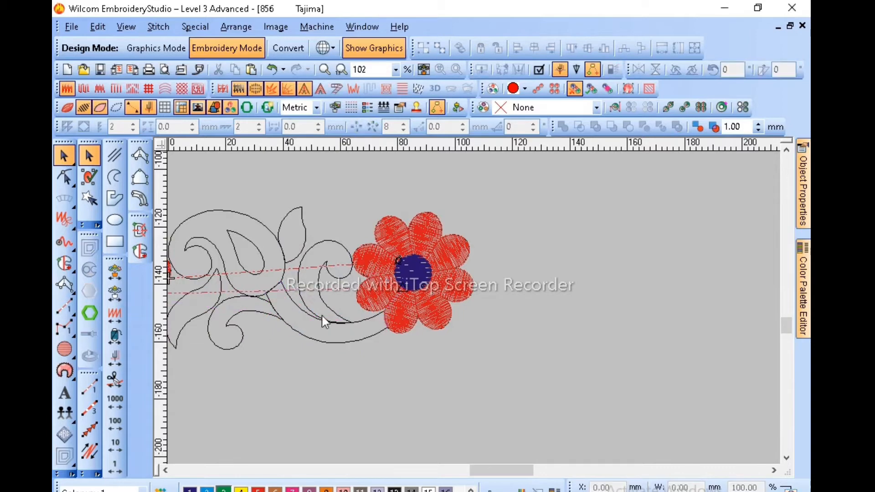
Delete the stitch fills of the flower's blue centre and all its red petals, keeping their outlines.
{"action": "left_click", "coordinate": [423, 278]}
{"action": "key", "text": "Delete"}
{"action": "left_click", "coordinate": [417, 236]}
{"action": "key", "text": "Delete"}
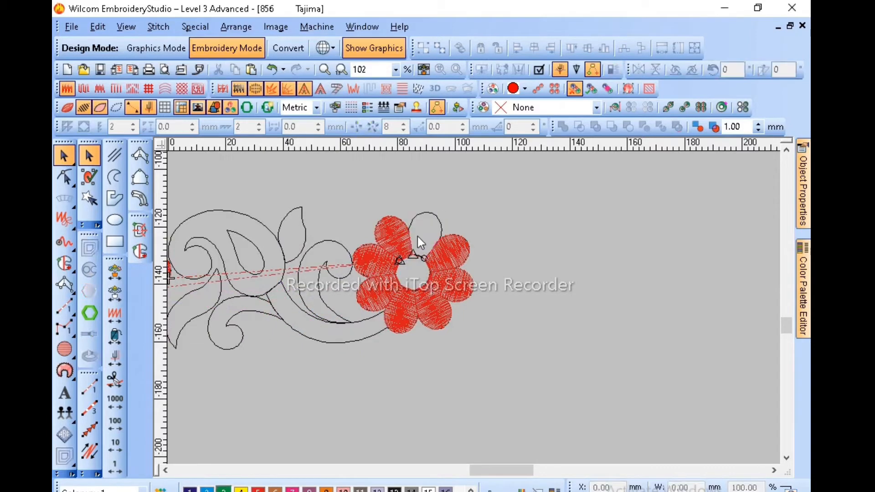
{"action": "left_click", "coordinate": [392, 237]}
{"action": "key", "text": "Delete"}
{"action": "left_click", "coordinate": [380, 282]}
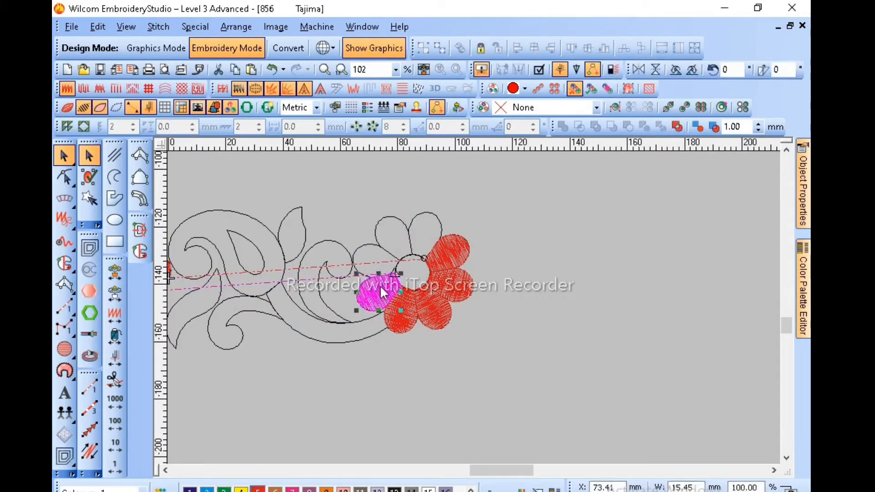
{"action": "key", "text": "Delete"}
{"action": "left_click", "coordinate": [403, 317]}
{"action": "key", "text": "Delete"}
{"action": "left_click", "coordinate": [428, 304]}
{"action": "key", "text": "Delete"}
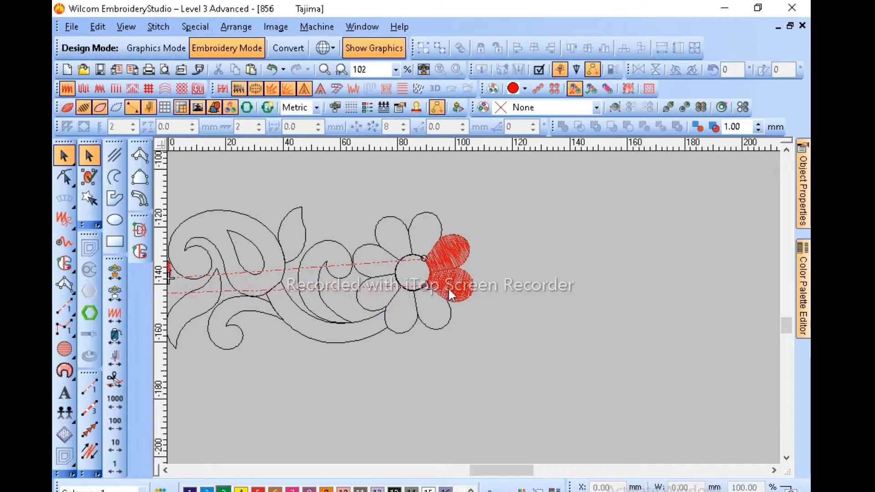
{"action": "left_click", "coordinate": [449, 285]}
{"action": "key", "text": "Delete"}
{"action": "left_click", "coordinate": [459, 258]}
{"action": "key", "text": "Delete"}
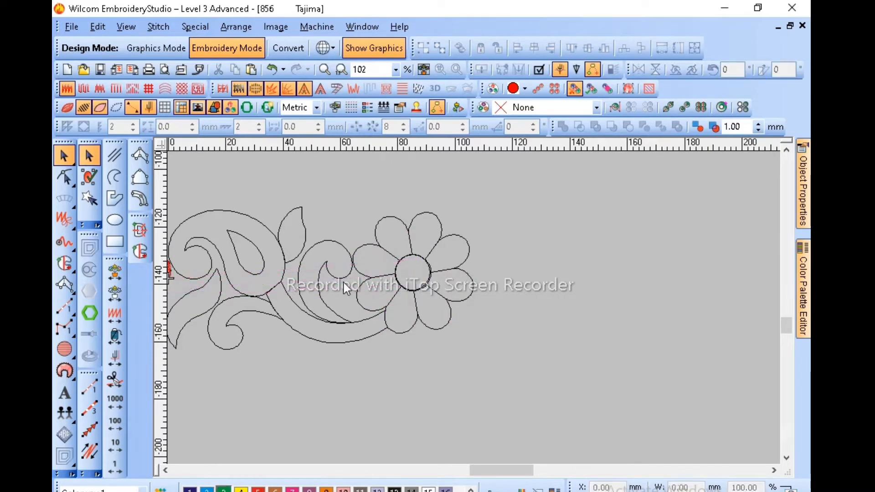
Delete the remaining grouped stitched motif to the left of the outlined one.
{"action": "key", "text": "shift+z"}
{"action": "left_click", "coordinate": [299, 276]}
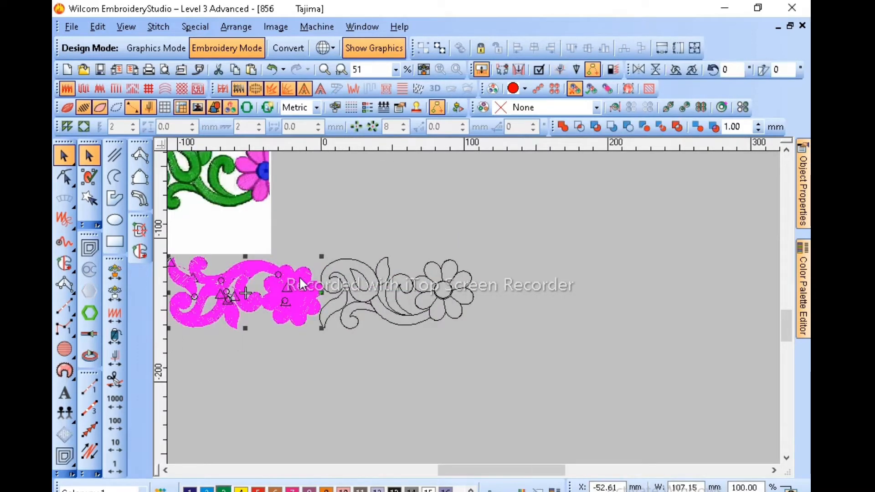
{"action": "key", "text": "Delete"}
Try moving the flower's top petal outline away from the centre circle, and undo the move.
{"action": "key", "text": "z"}
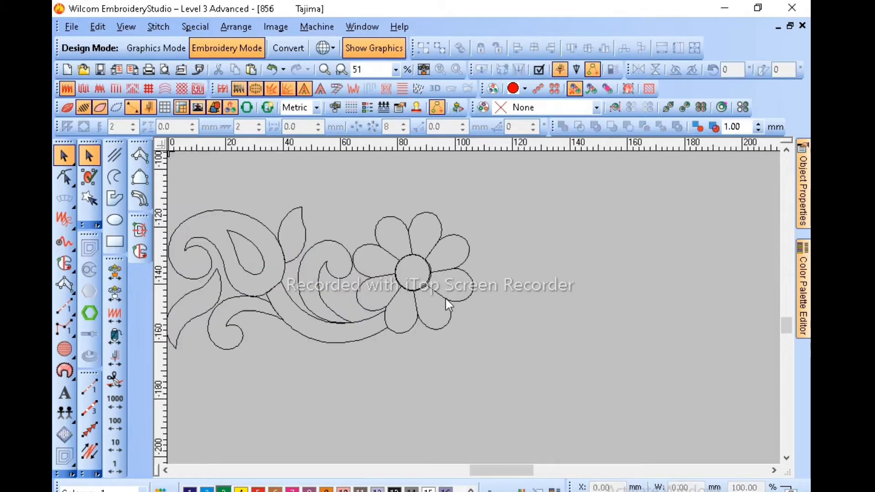
{"action": "key", "text": "z"}
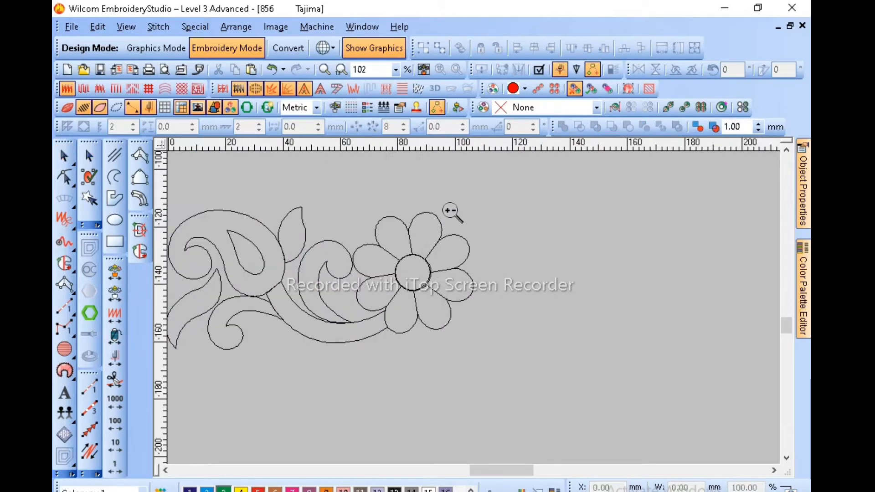
{"action": "left_click_drag", "start_coordinate": [451, 208], "coordinate": [378, 331]}
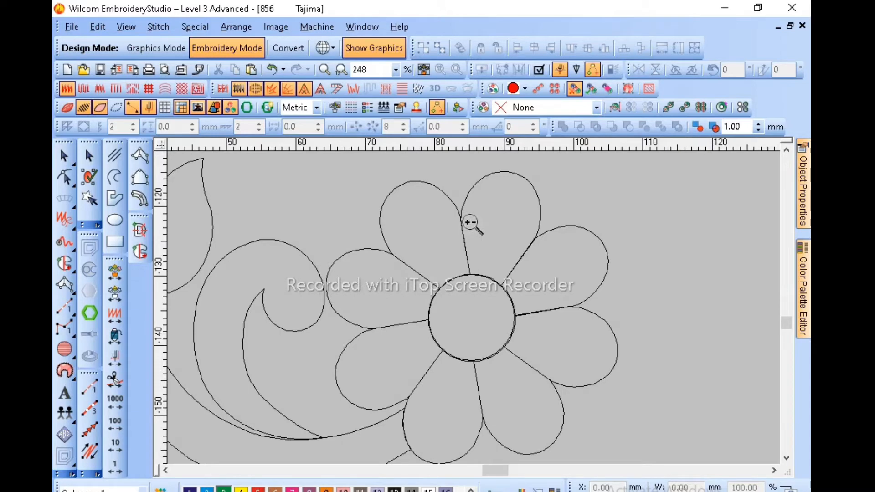
{"action": "left_click_drag", "start_coordinate": [511, 235], "coordinate": [418, 395]}
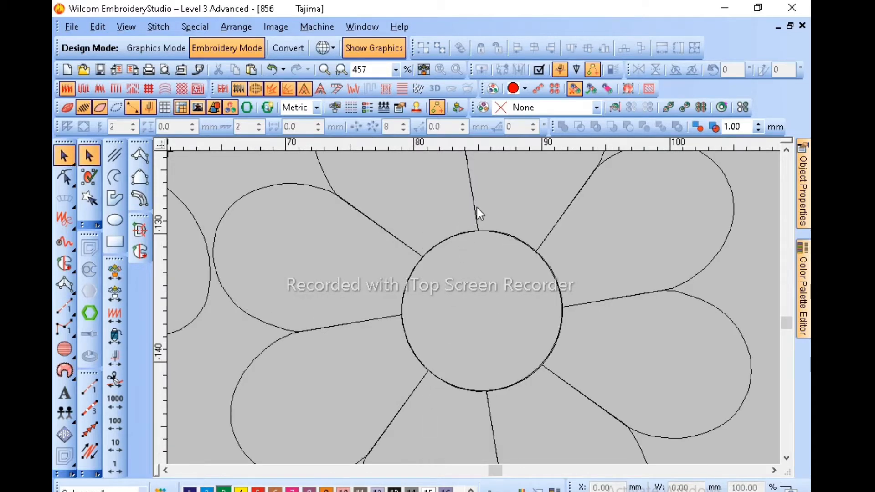
{"action": "left_click_drag", "start_coordinate": [477, 208], "coordinate": [497, 201]}
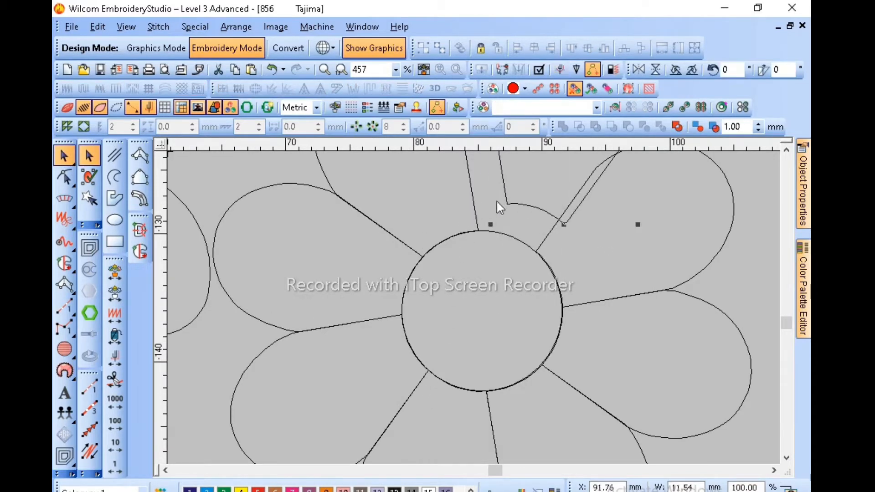
{"action": "left_click", "coordinate": [491, 232]}
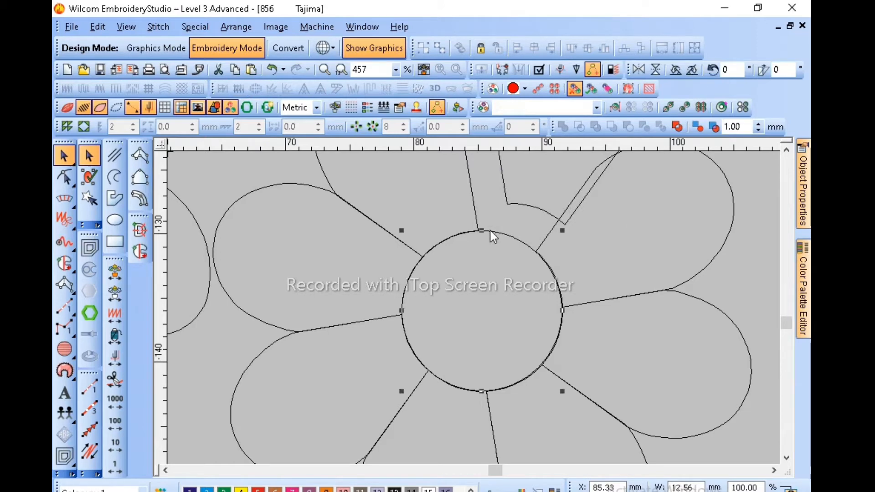
{"action": "key", "text": "shift+z"}
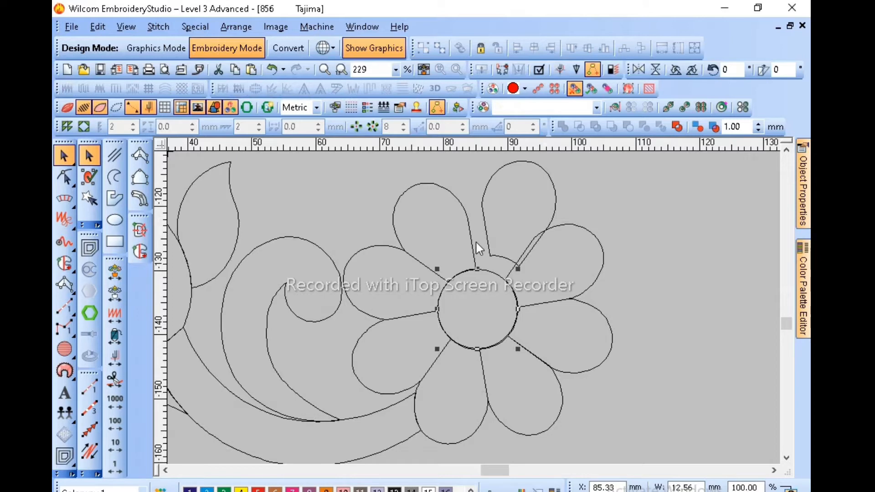
{"action": "key", "text": "ctrl+z"}
Start a Column A object on the upper-left petal with point pairs at its base on the centre circle and where its straight sides end.
{"action": "key", "text": "z"}
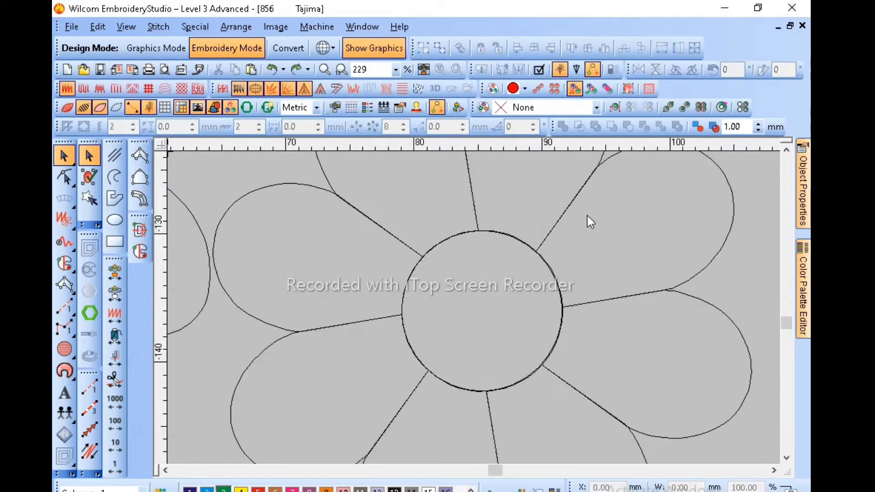
{"action": "key", "text": "b"}
{"action": "left_click_drag", "start_coordinate": [473, 217], "coordinate": [433, 275]}
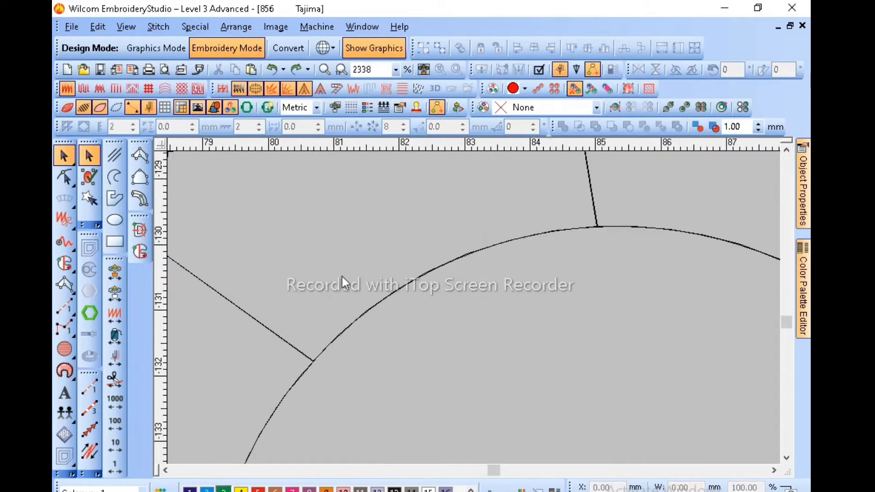
{"action": "left_click", "coordinate": [140, 156]}
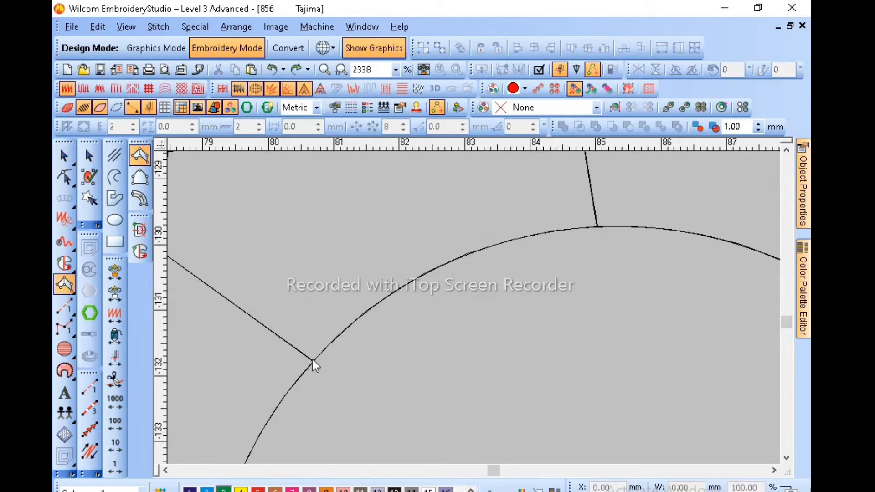
{"action": "left_click_drag", "start_coordinate": [316, 364], "coordinate": [598, 228]}
{"action": "left_click", "coordinate": [597, 227]}
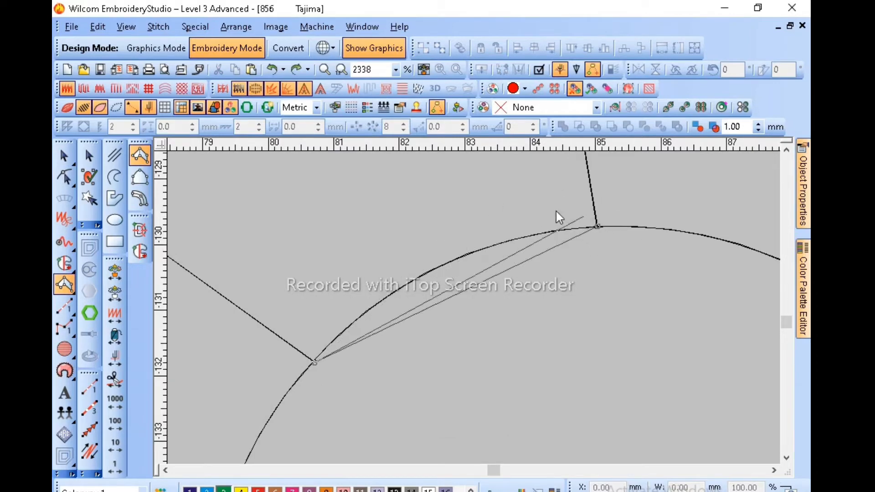
{"action": "key", "text": "shift+z"}
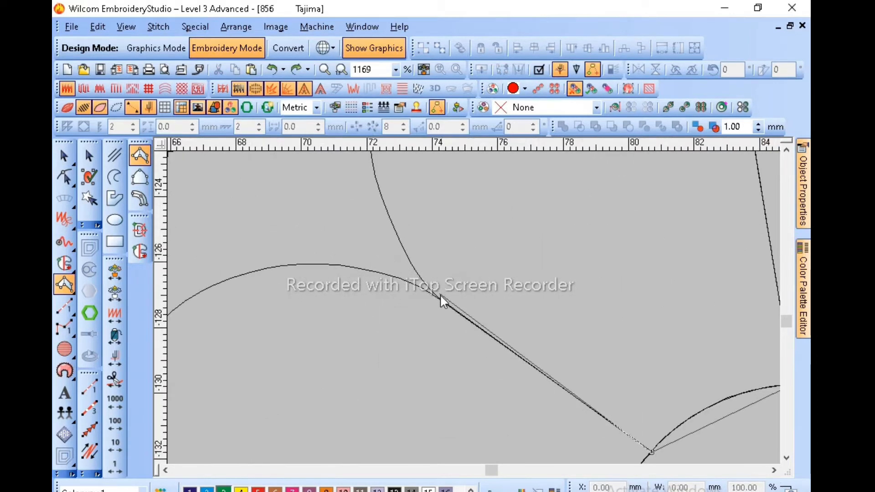
{"action": "left_click", "coordinate": [439, 299]}
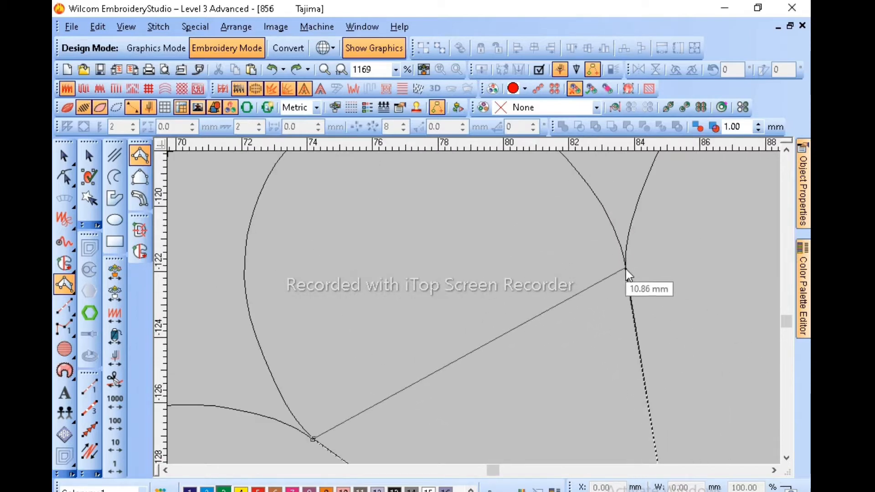
{"action": "left_click", "coordinate": [626, 272]}
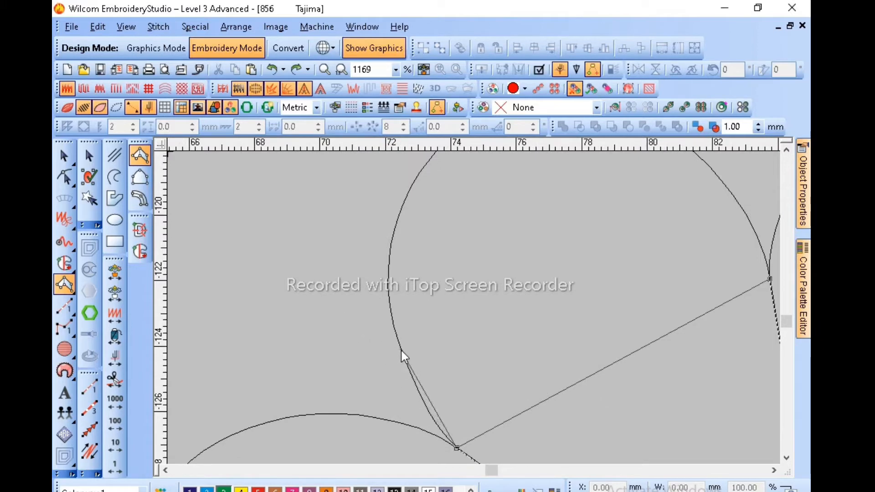
Place further point pairs along the petal's rounded end up to its tip and generate the stitch column.
{"action": "left_click", "coordinate": [403, 352]}
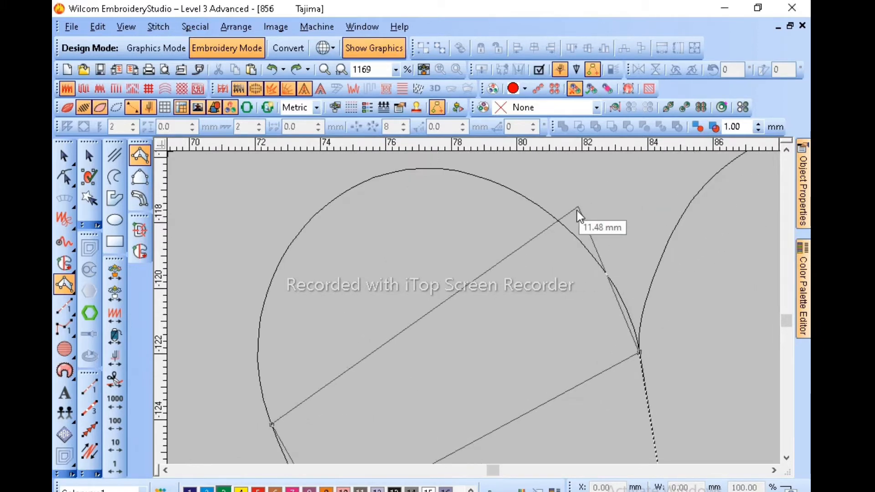
{"action": "left_click", "coordinate": [590, 250]}
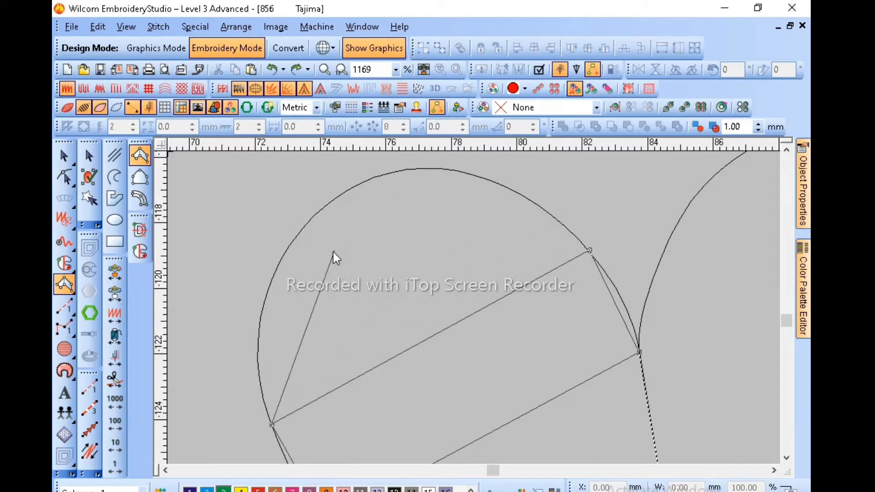
{"action": "key", "text": "BackSpace"}
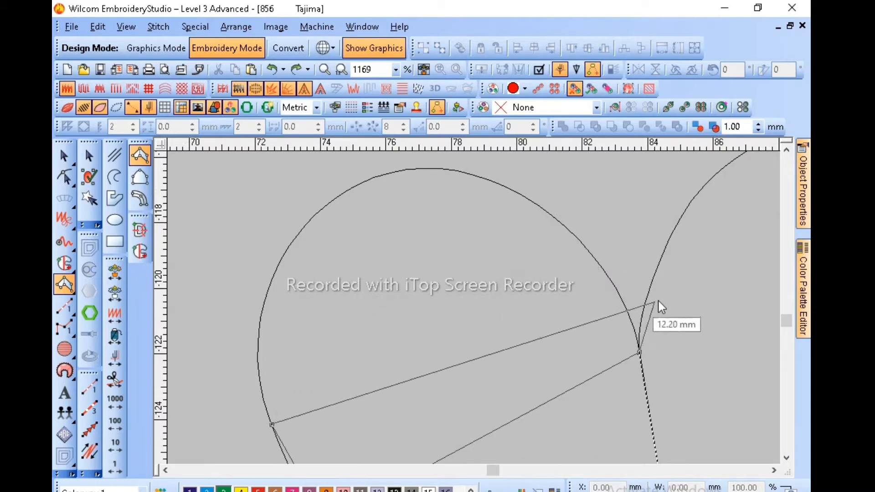
{"action": "left_click", "coordinate": [588, 250]}
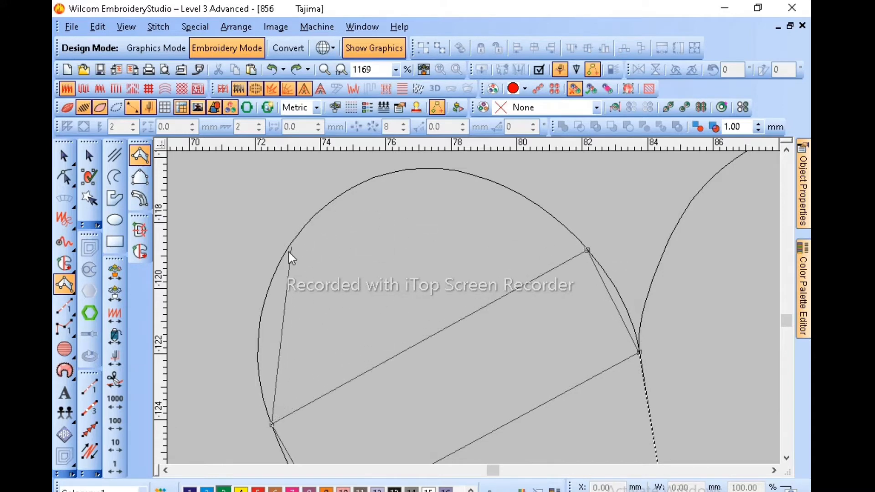
{"action": "left_click", "coordinate": [260, 317]}
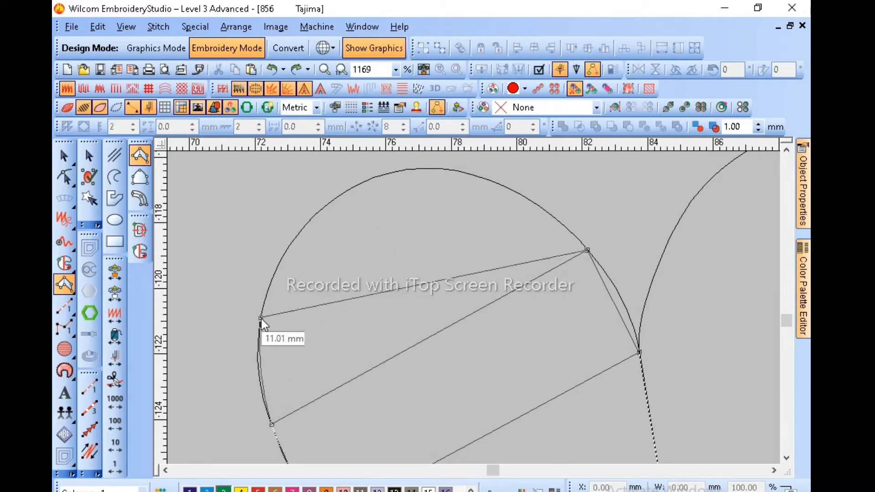
{"action": "left_click", "coordinate": [503, 186]}
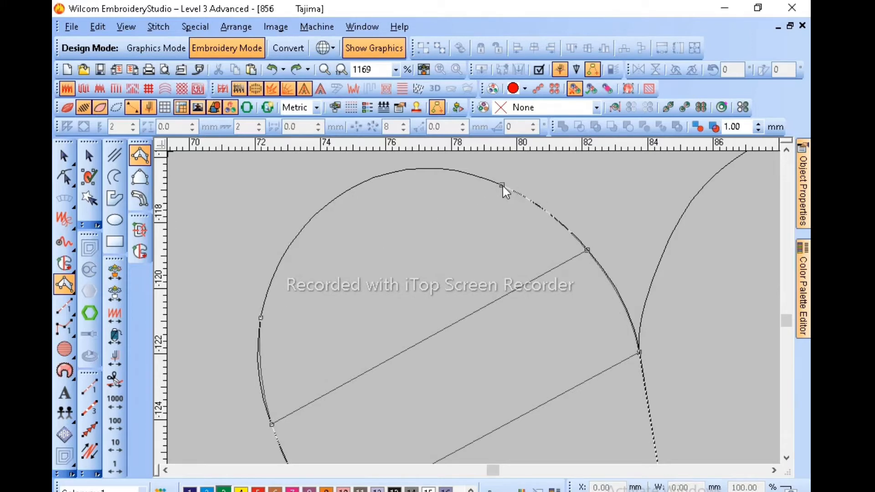
{"action": "left_click", "coordinate": [337, 199]}
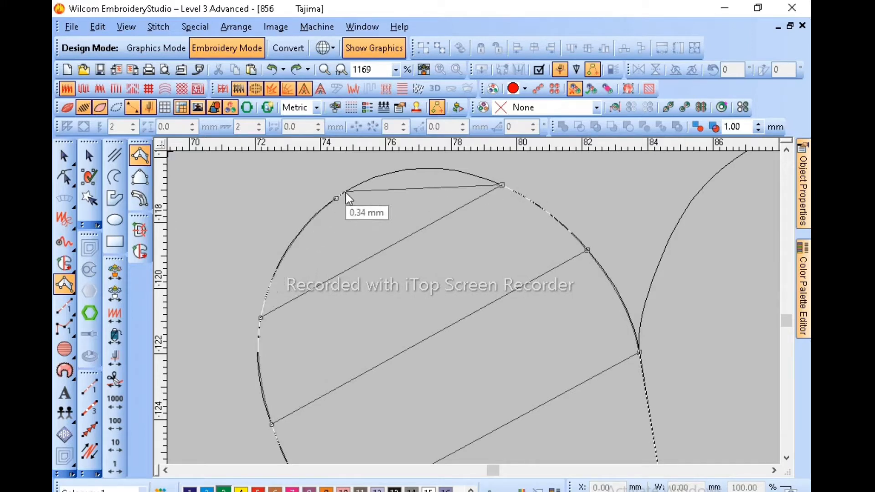
{"action": "left_click", "coordinate": [355, 187]}
{"action": "key", "text": "shift+z"}
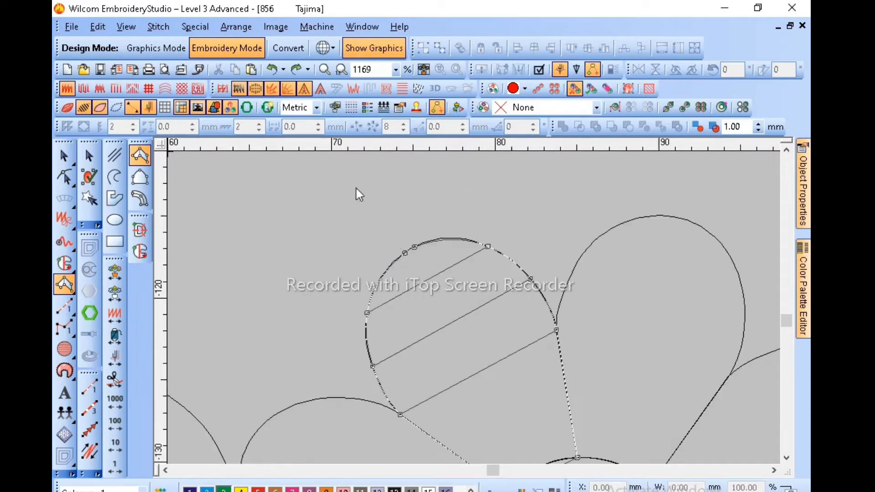
{"action": "key", "text": "Return"}
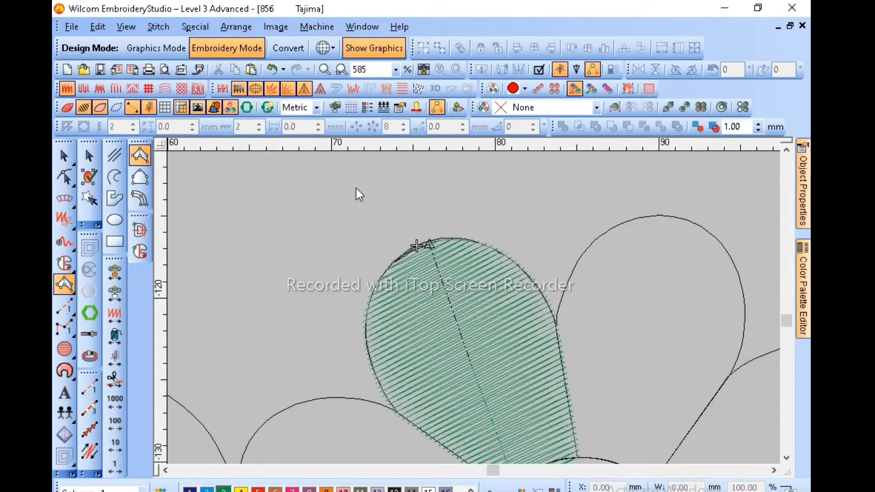
{"action": "key", "text": "Escape"}
Recolour the stitched petal red and move its exit point from the tip to the right-hand corner of its base.
{"action": "left_click", "coordinate": [416, 302]}
{"action": "key", "text": "shift+z"}
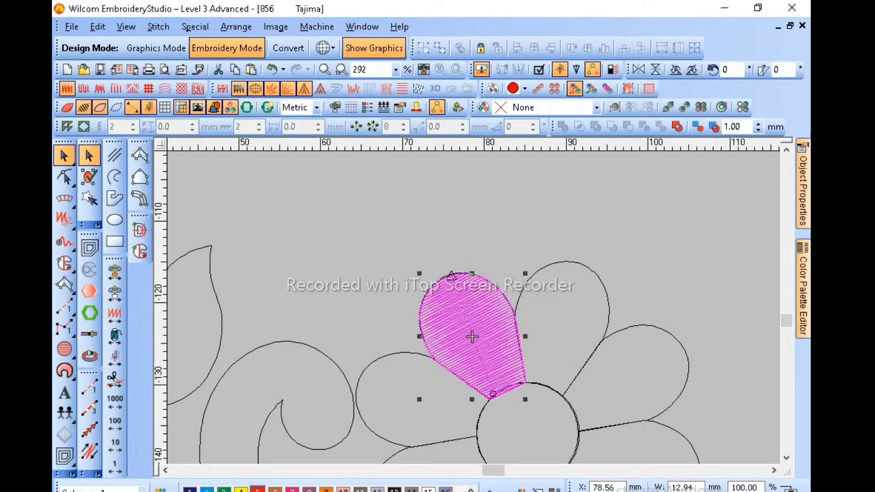
{"action": "key", "text": "h"}
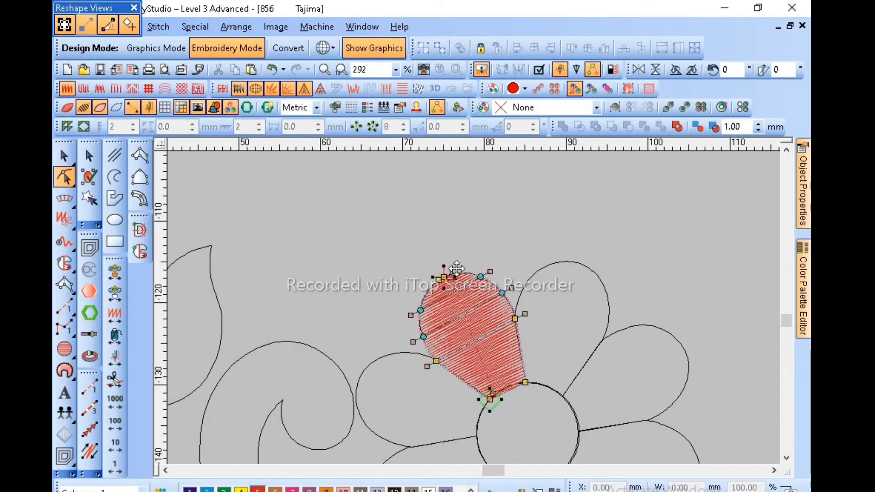
{"action": "left_click", "coordinate": [533, 385]}
{"action": "left_click_drag", "start_coordinate": [532, 385], "coordinate": [525, 387]}
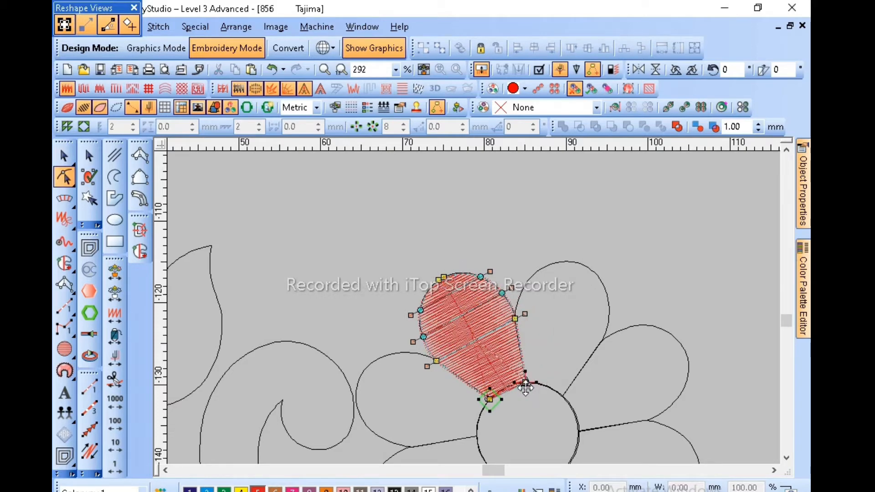
{"action": "key", "text": "Escape"}
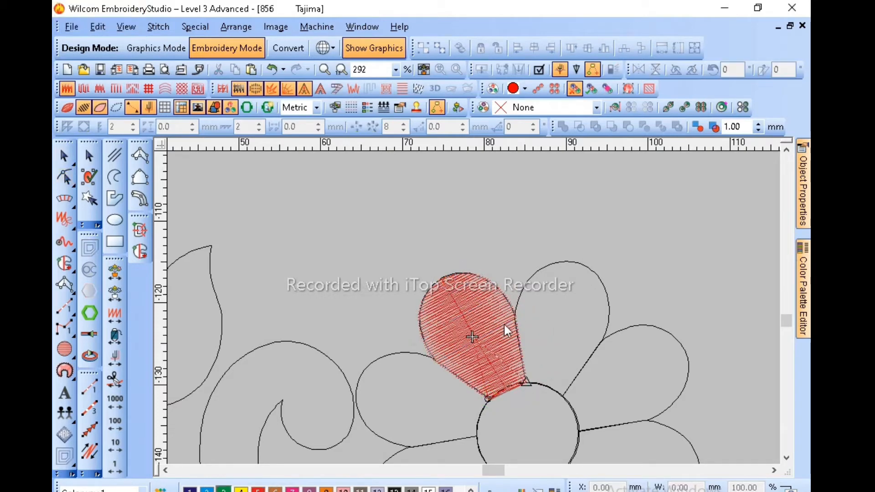
Examine how the stitched petal's base meets the centre circle and how the petal fits the flower outline.
{"action": "key", "text": "b"}
{"action": "left_click_drag", "start_coordinate": [569, 300], "coordinate": [450, 413]}
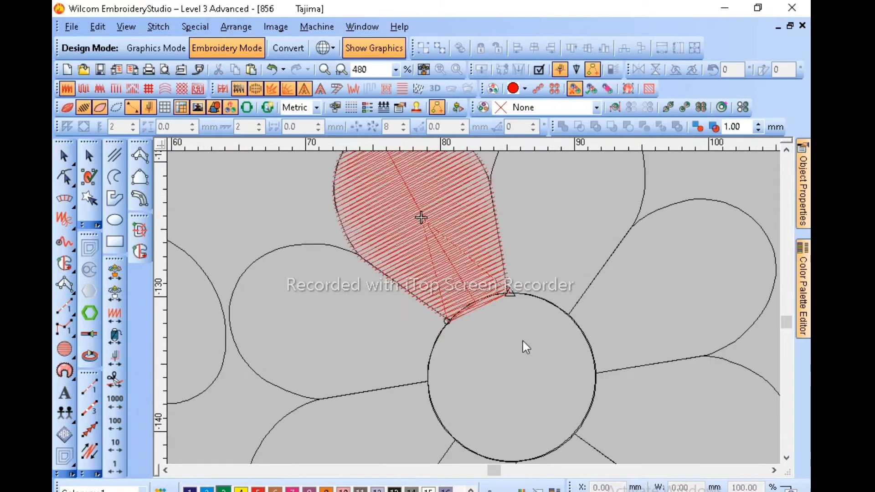
{"action": "left_click_drag", "start_coordinate": [624, 212], "coordinate": [401, 373]}
{"action": "key", "text": "shift+z"}
{"action": "key", "text": "shift+z"}
{"action": "key", "text": "shift+z"}
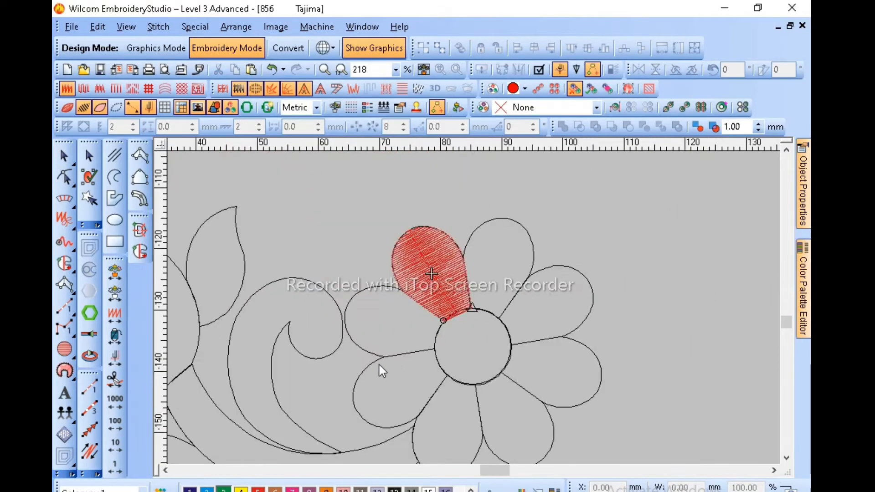
{"action": "key", "text": "z"}
{"action": "key", "text": "z"}
{"action": "key", "text": "z"}
{"action": "key", "text": "z"}
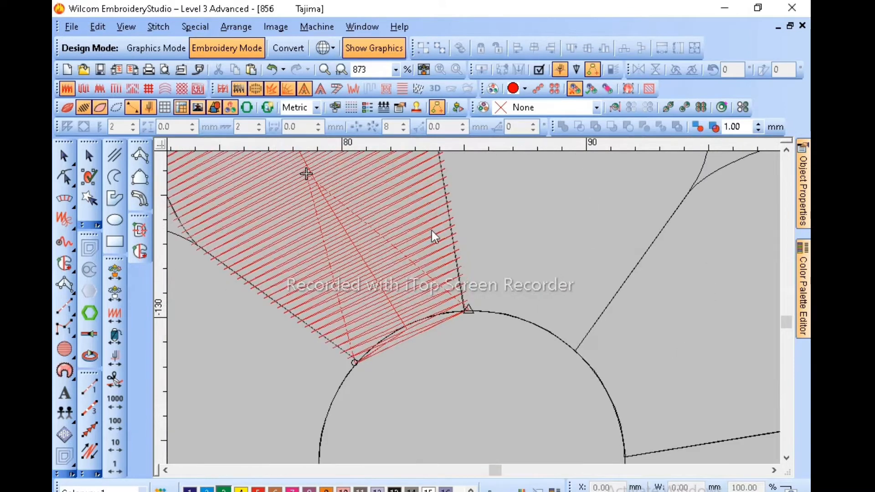
{"action": "left_click", "coordinate": [431, 231]}
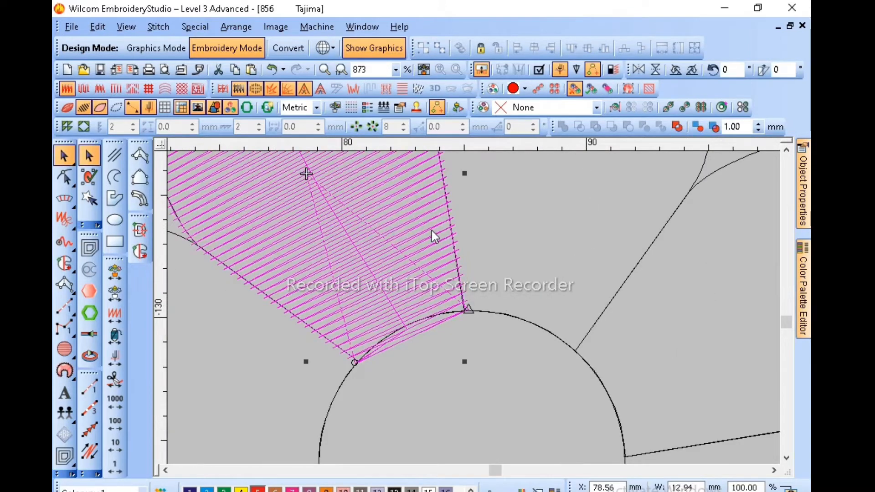
{"action": "key", "text": "shift+z"}
{"action": "key", "text": "shift+z"}
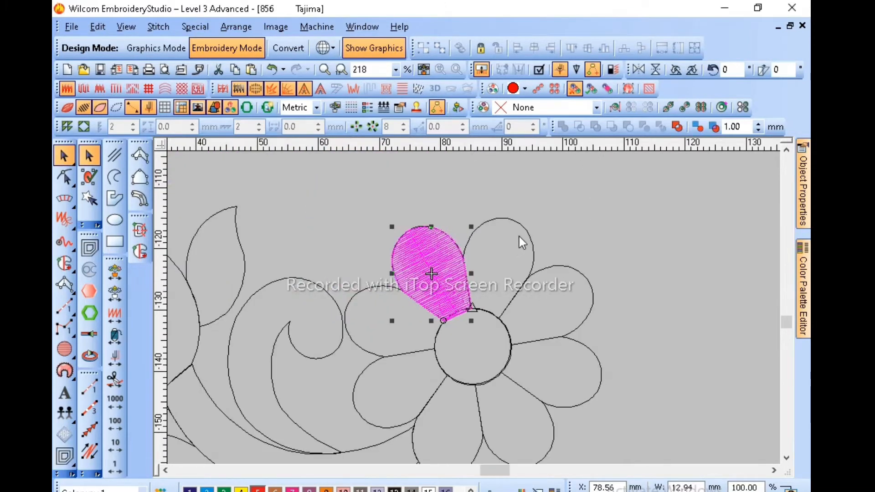
{"action": "left_click", "coordinate": [622, 252]}
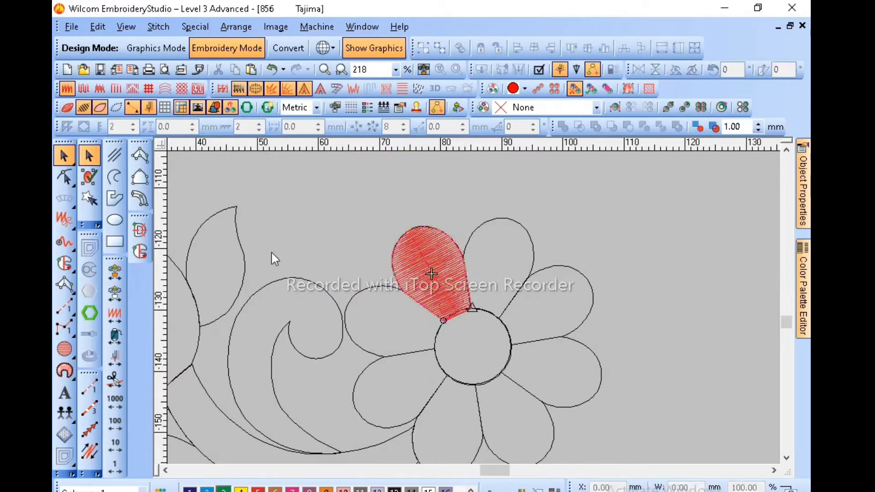
Draw a vertical straight vector line about 38 mm long along the flower's left side.
{"action": "left_click", "coordinate": [114, 155]}
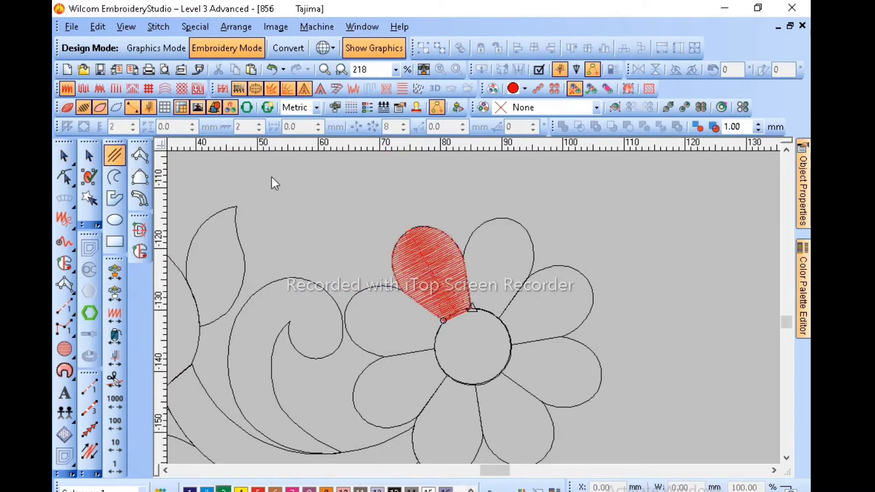
{"action": "left_click", "coordinate": [353, 189]}
{"action": "left_click", "coordinate": [365, 419]}
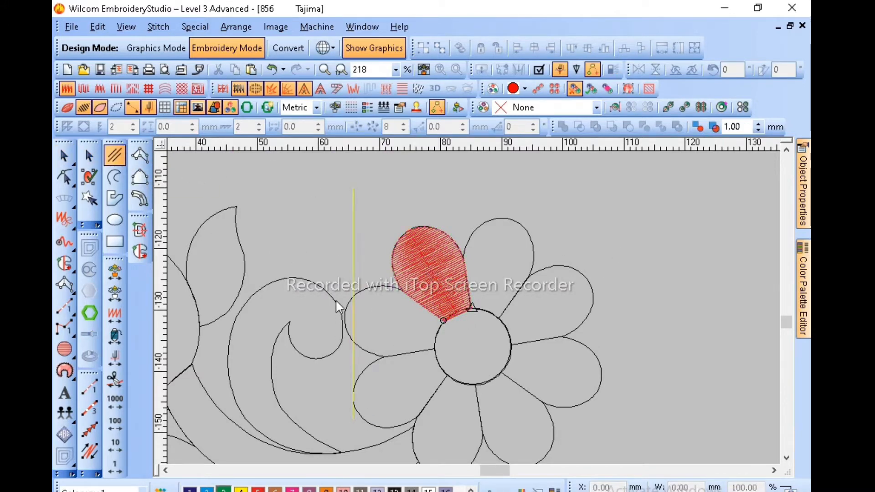
{"action": "key", "text": "Return"}
{"action": "key", "text": "Escape"}
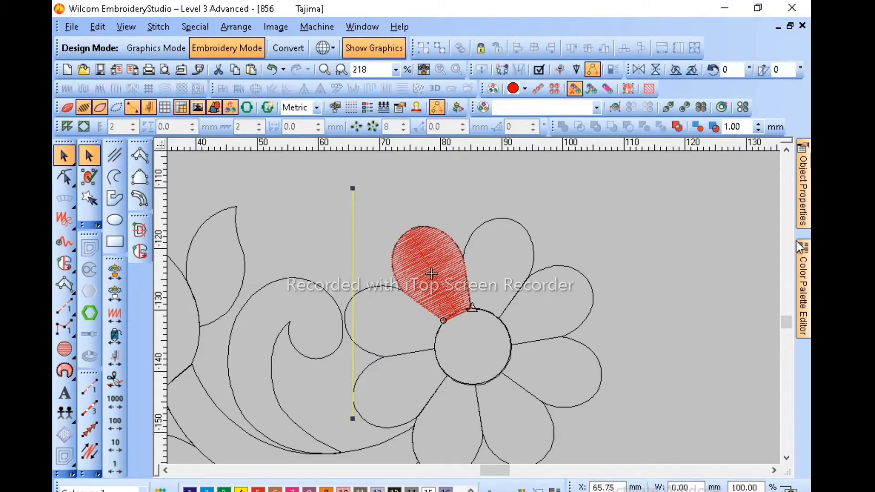
Set the vertical line's colour to black in its object properties.
{"action": "left_click", "coordinate": [801, 214]}
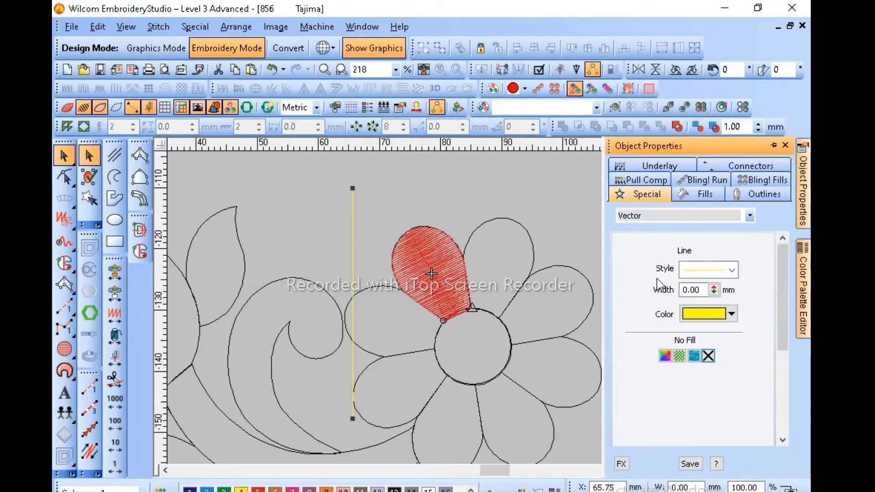
{"action": "left_click", "coordinate": [709, 315]}
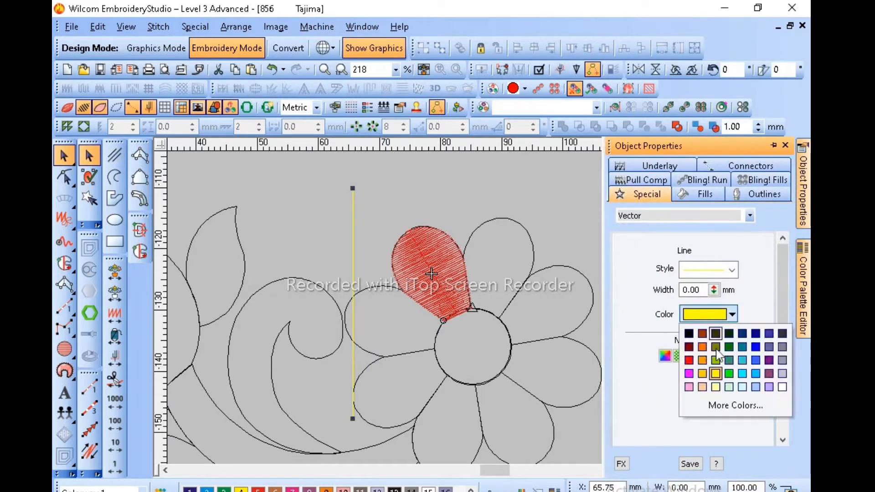
{"action": "left_click", "coordinate": [689, 335]}
{"action": "left_click", "coordinate": [436, 189]}
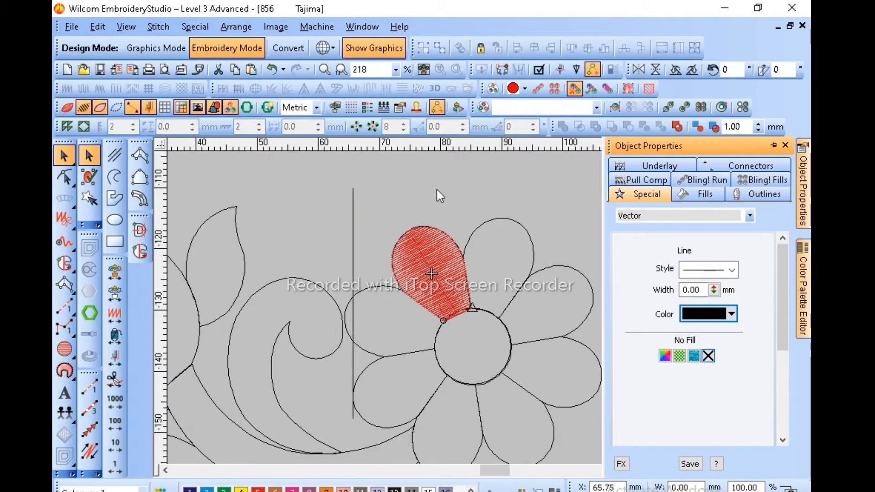
Duplicate the vertical line in place and rotate the copy by 90° to form a cross.
{"action": "left_click", "coordinate": [354, 210]}
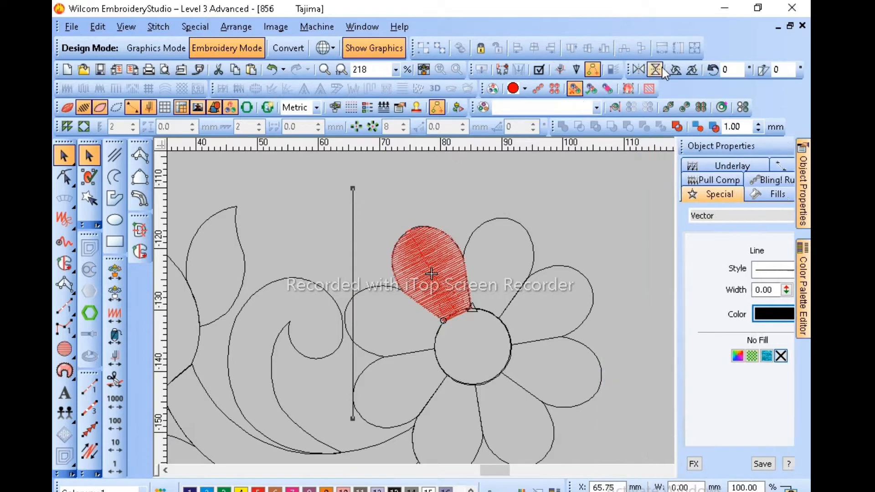
{"action": "left_click", "coordinate": [675, 69]}
{"action": "left_click", "coordinate": [676, 69]}
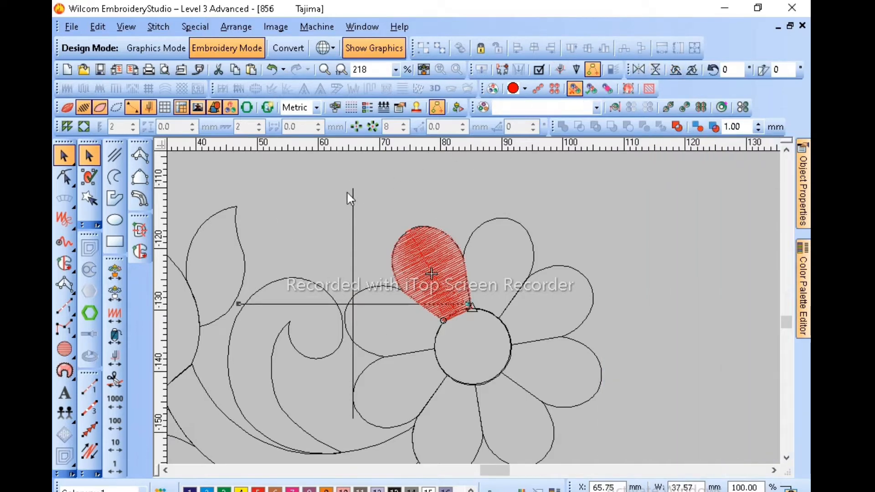
Select both crossed lines and move them together into the empty area to the right of the flower.
{"action": "left_click", "coordinate": [353, 197], "text": "ctrl"}
{"action": "left_click_drag", "start_coordinate": [351, 197], "coordinate": [609, 297]}
{"action": "key", "text": "shift+z"}
{"action": "left_click", "coordinate": [430, 245]}
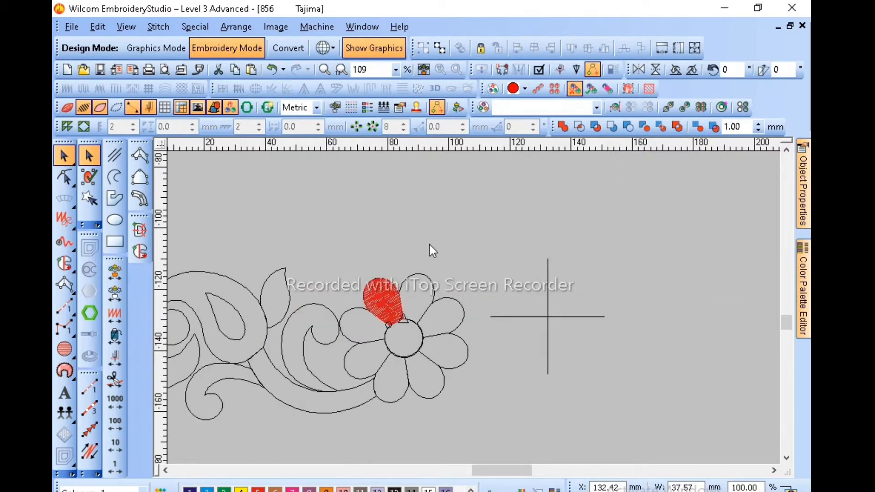
Align the crossed guide lines centrally on the flower in both directions, and ungroup the aligned objects.
{"action": "left_click_drag", "start_coordinate": [341, 250], "coordinate": [482, 433]}
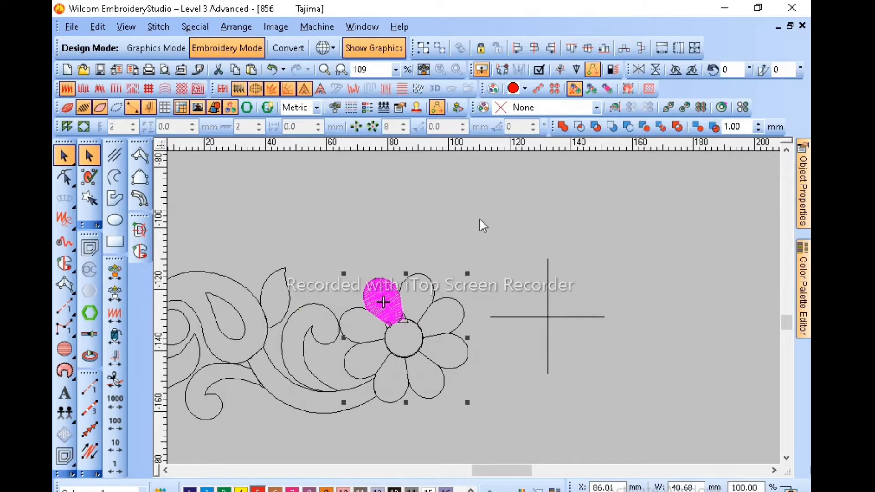
{"action": "left_click_drag", "start_coordinate": [479, 221], "coordinate": [331, 430]}
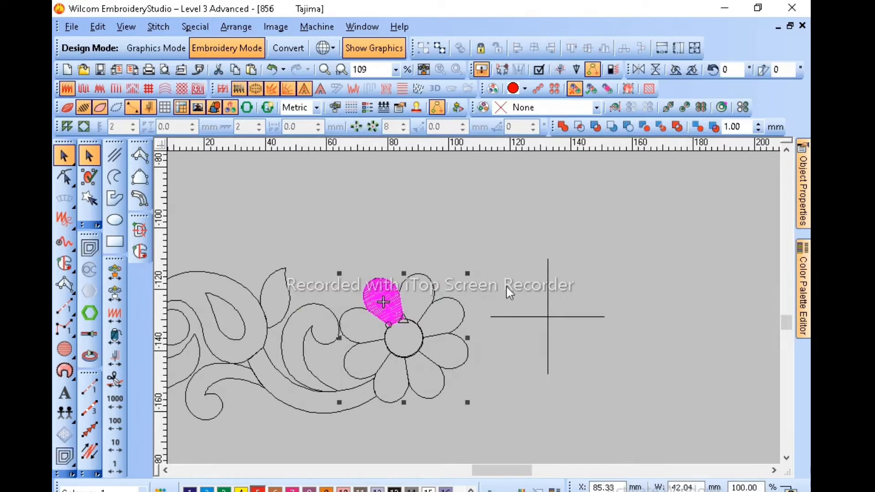
{"action": "left_click", "coordinate": [552, 274]}
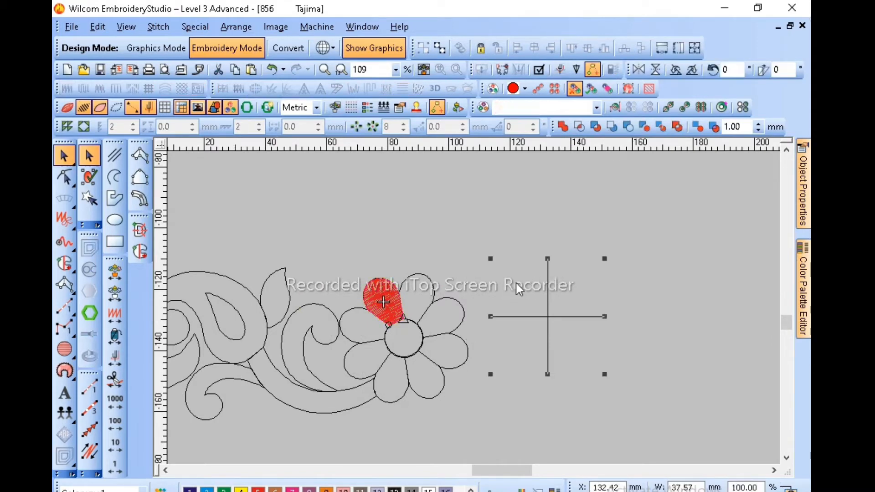
{"action": "left_click", "coordinate": [418, 278], "text": "ctrl"}
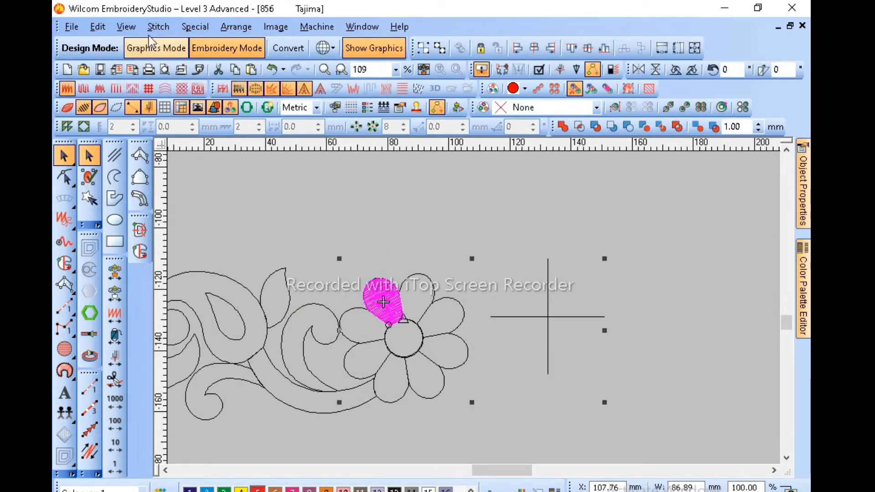
{"action": "left_click", "coordinate": [222, 29]}
{"action": "mouse_move", "coordinate": [290, 132]}
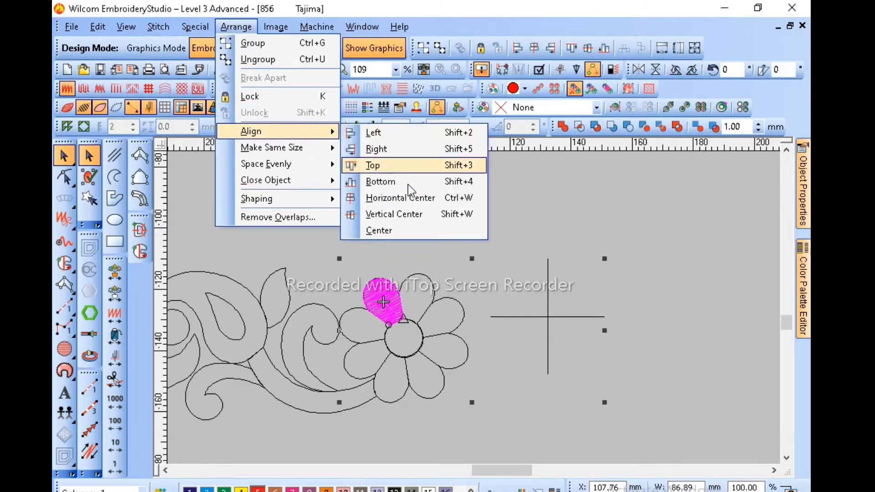
{"action": "left_click", "coordinate": [407, 215]}
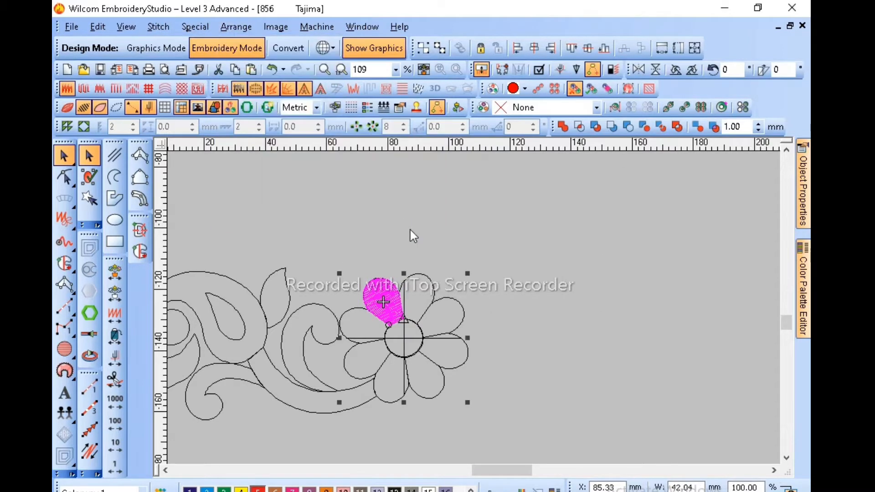
{"action": "left_click", "coordinate": [410, 230]}
{"action": "left_click", "coordinate": [393, 320]}
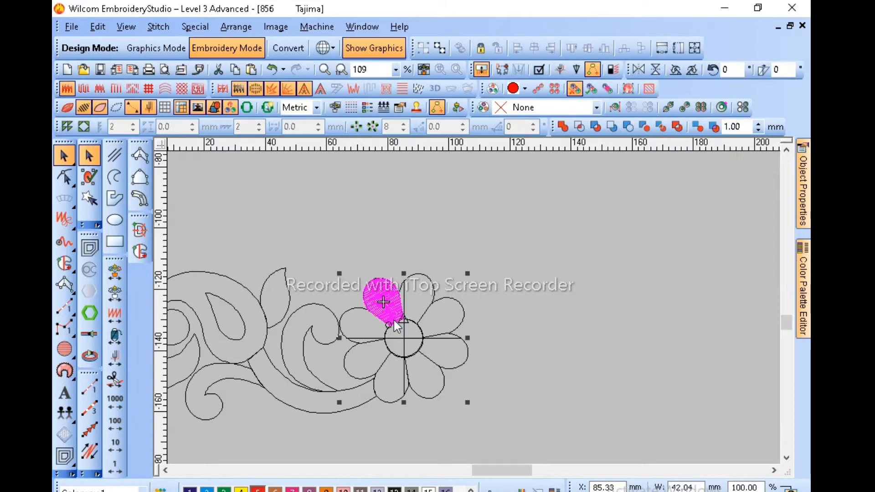
{"action": "key", "text": "ctrl+u"}
Copy the stitched petal into an 8-petal circular wreath centred on the guide lines' intersection, without merging the overlapped objects.
{"action": "left_click", "coordinate": [392, 315]}
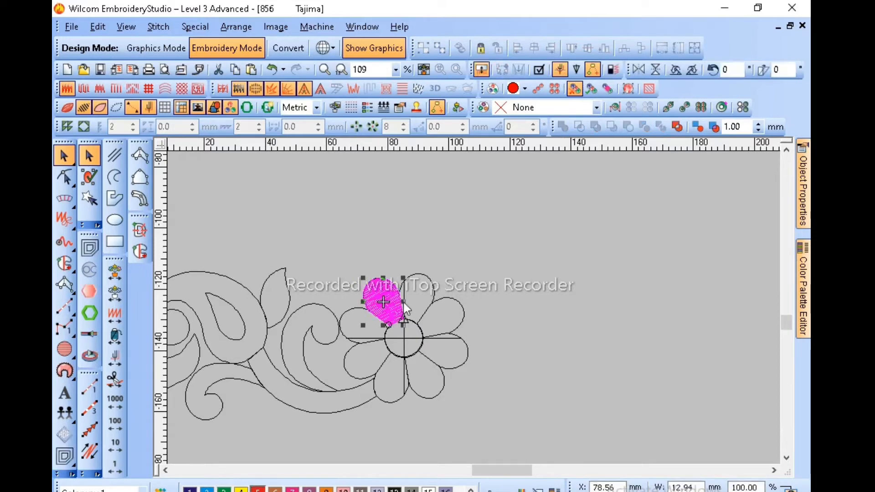
{"action": "left_click", "coordinate": [357, 127]}
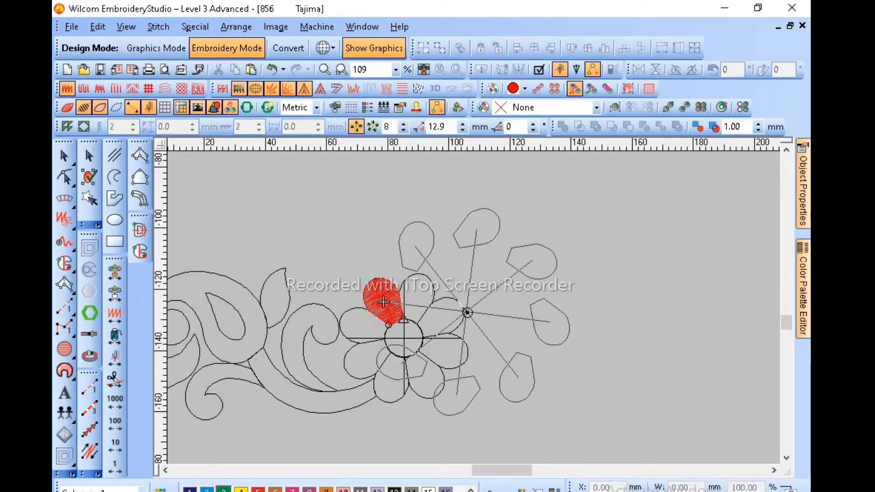
{"action": "key", "text": "b"}
{"action": "left_click_drag", "start_coordinate": [461, 328], "coordinate": [379, 365]}
{"action": "key", "text": "b"}
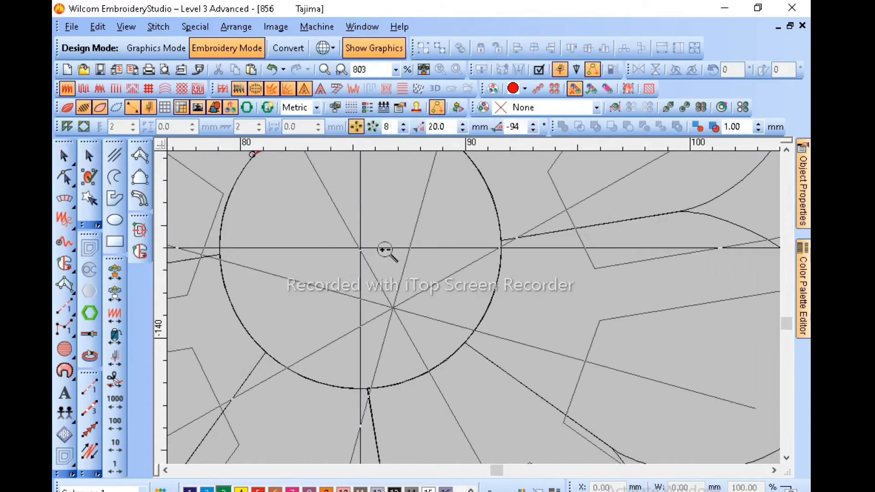
{"action": "left_click_drag", "start_coordinate": [384, 225], "coordinate": [324, 295]}
{"action": "key", "text": "b"}
{"action": "left_click_drag", "start_coordinate": [555, 232], "coordinate": [421, 293]}
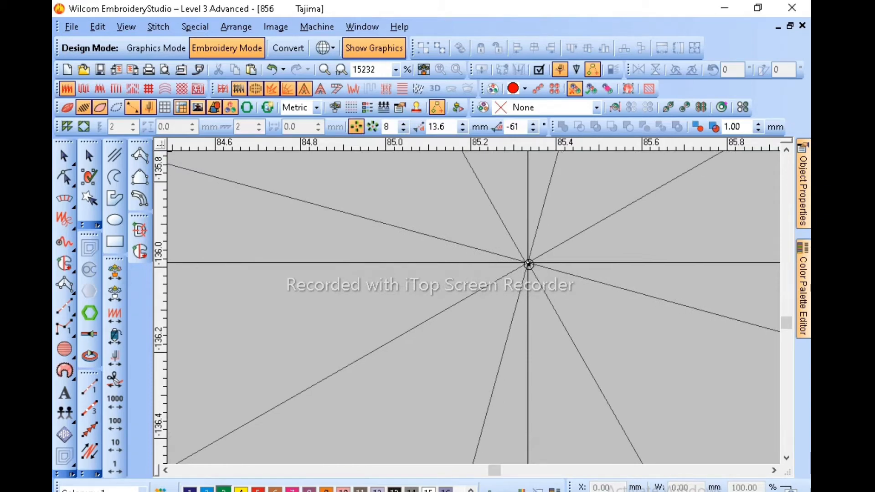
{"action": "left_click", "coordinate": [529, 265]}
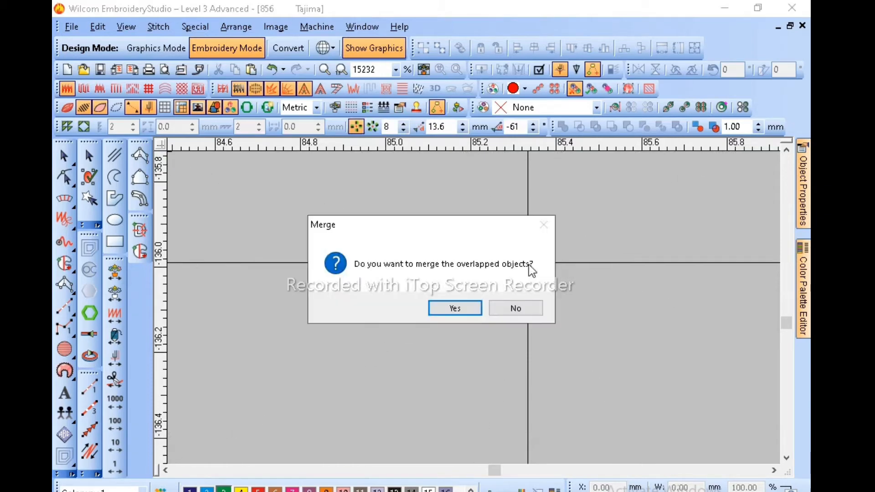
{"action": "left_click", "coordinate": [515, 309]}
{"action": "key", "text": "shift+z"}
{"action": "key", "text": "shift+z"}
{"action": "key", "text": "shift+z"}
{"action": "key", "text": "shift+z"}
{"action": "key", "text": "shift+z"}
{"action": "key", "text": "shift+z"}
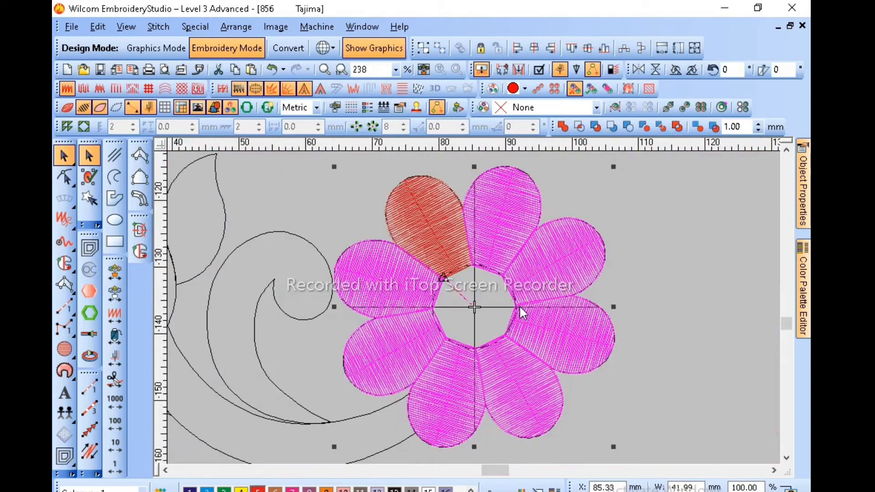
Move the copied petals aside to select the empty petal outlines beneath, and undo the move.
{"action": "key", "text": "shift+z"}
{"action": "key", "text": "Right"}
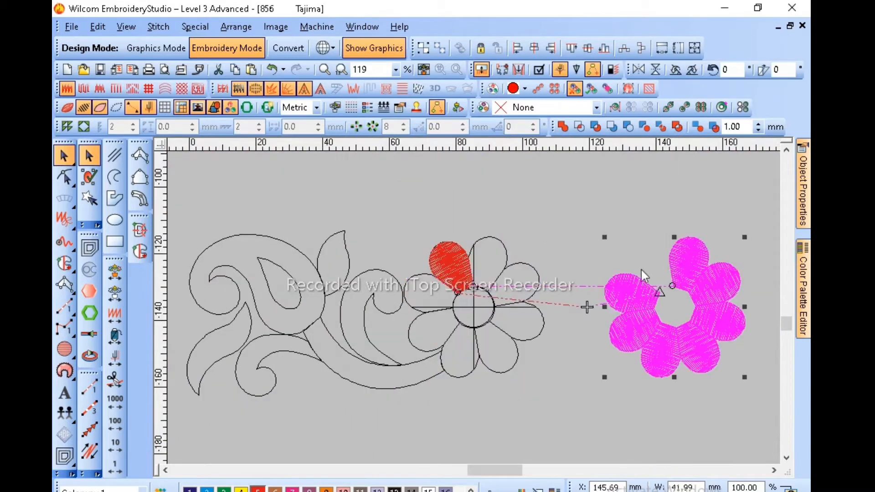
{"action": "left_click", "coordinate": [478, 247]}
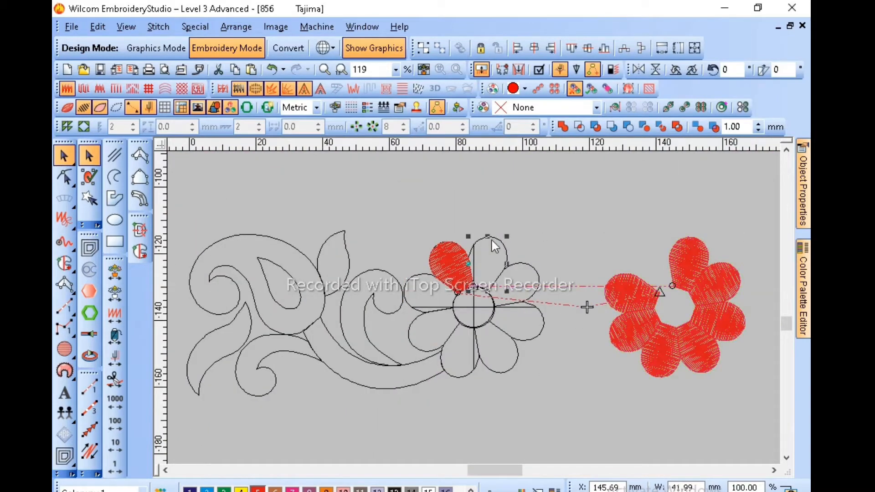
{"action": "left_click", "coordinate": [543, 334], "text": "ctrl"}
{"action": "left_click", "coordinate": [517, 365], "text": "ctrl"}
{"action": "left_click", "coordinate": [459, 383], "text": "ctrl"}
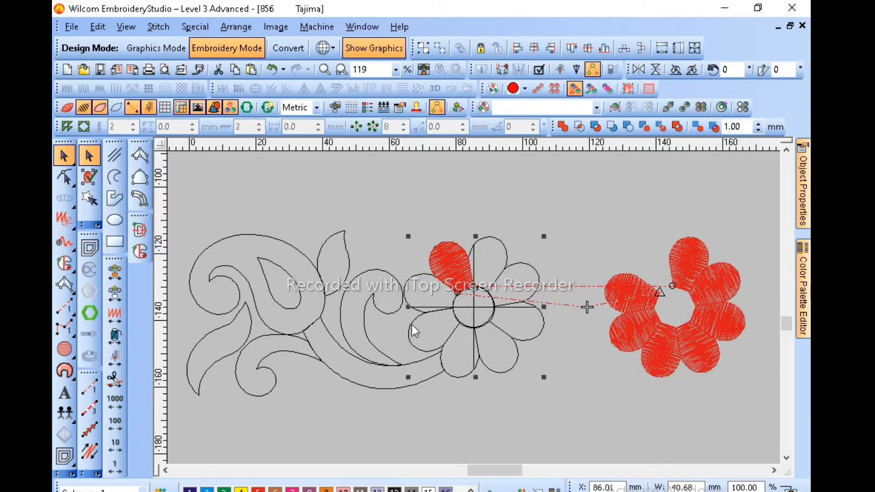
{"action": "left_click", "coordinate": [412, 281], "text": "ctrl"}
{"action": "key", "text": "ctrl+z"}
{"action": "left_click", "coordinate": [553, 212]}
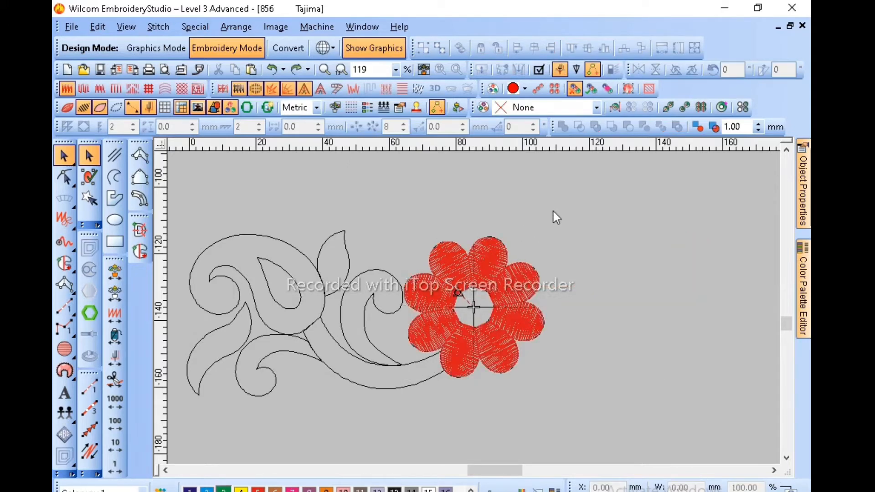
Shift the upper petal's stitches and outline away from the centre circle to inspect the area, and undo the shifts.
{"action": "key", "text": "b"}
{"action": "left_click_drag", "start_coordinate": [559, 220], "coordinate": [401, 370]}
{"action": "key", "text": "z"}
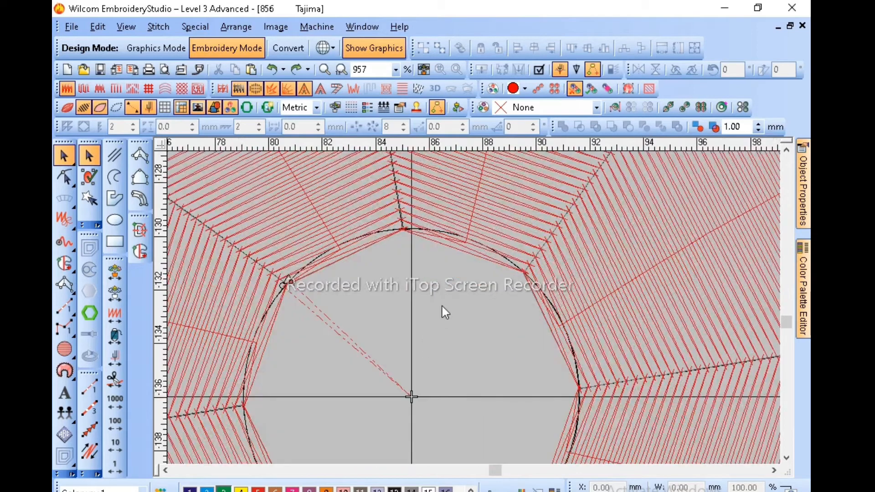
{"action": "left_click", "coordinate": [483, 225]}
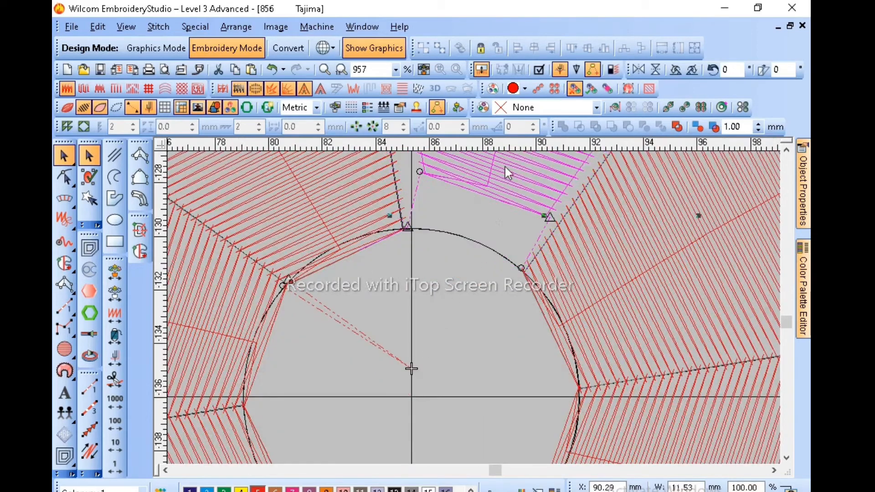
{"action": "left_click", "coordinate": [480, 245]}
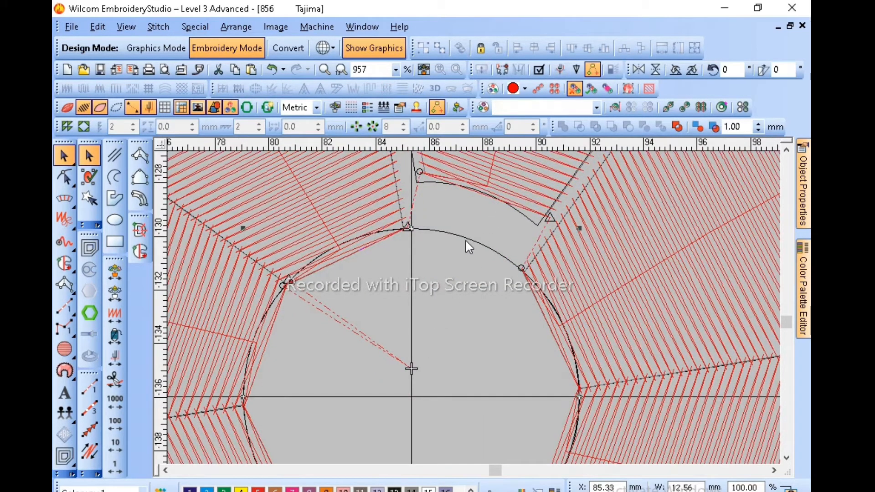
{"action": "key", "text": "shift+z"}
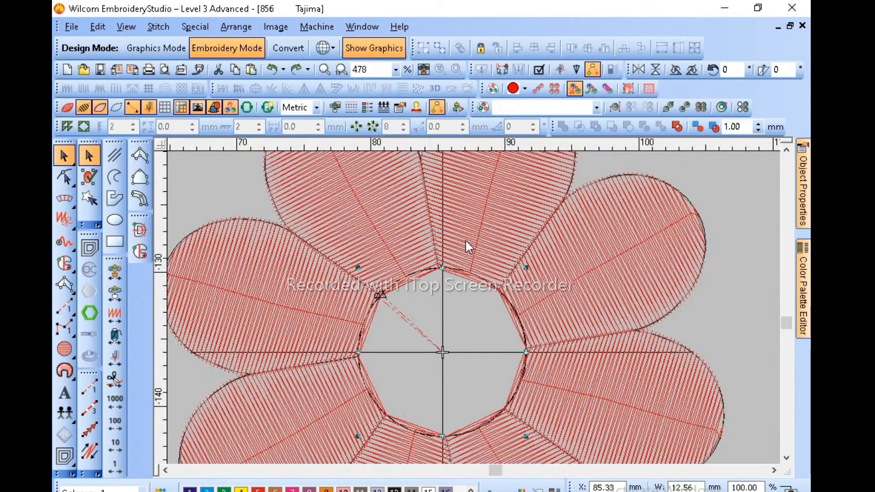
{"action": "key", "text": "shift+z"}
{"action": "key", "text": "z"}
{"action": "key", "text": "shift+z"}
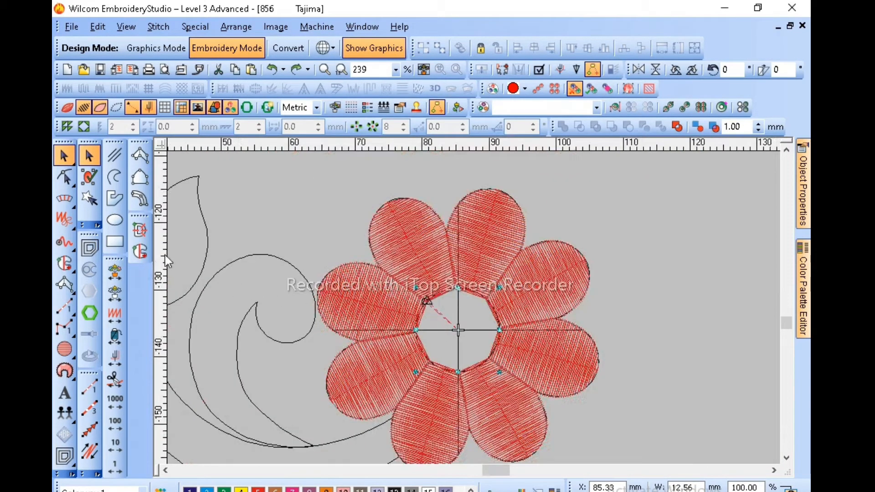
Digitize the flower's centre circle as a stitch column, placing paired edge points on its outline from its lowest to its highest part.
{"action": "left_click", "coordinate": [135, 157]}
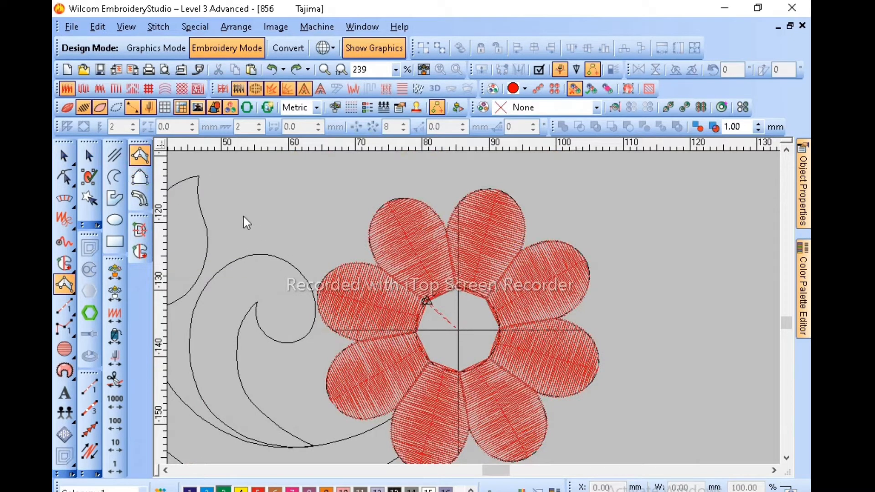
{"action": "key", "text": "b"}
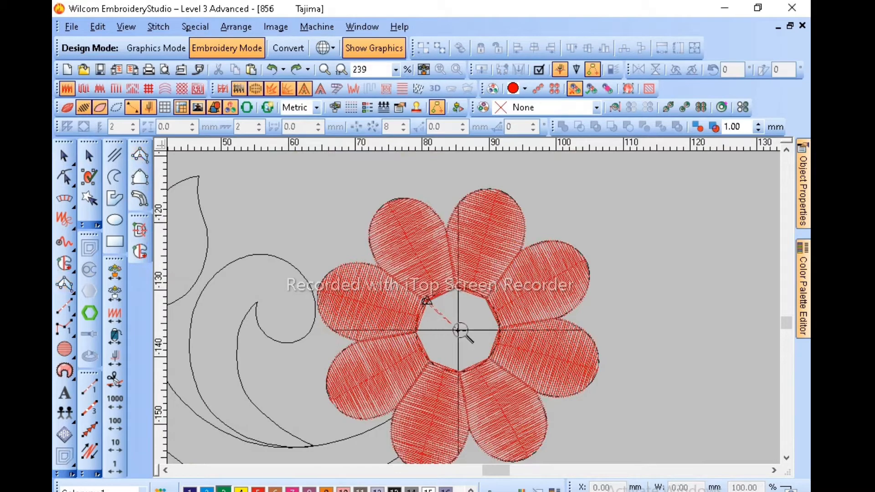
{"action": "left_click_drag", "start_coordinate": [494, 315], "coordinate": [385, 431]}
{"action": "key", "text": "b"}
{"action": "left_click_drag", "start_coordinate": [544, 257], "coordinate": [512, 338]}
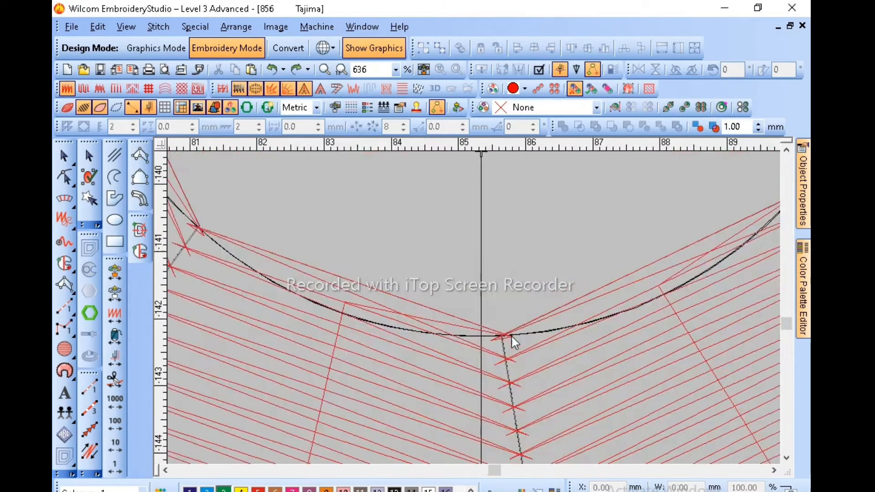
{"action": "left_click", "coordinate": [490, 337]}
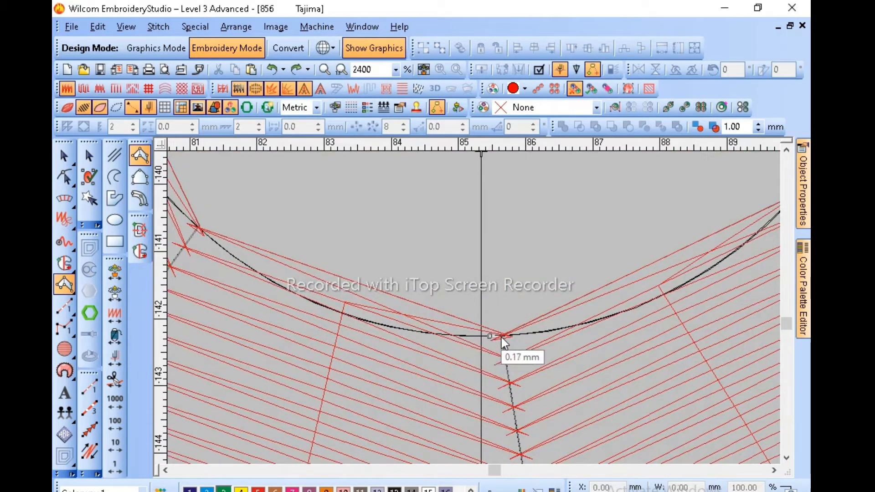
{"action": "left_click", "coordinate": [509, 336]}
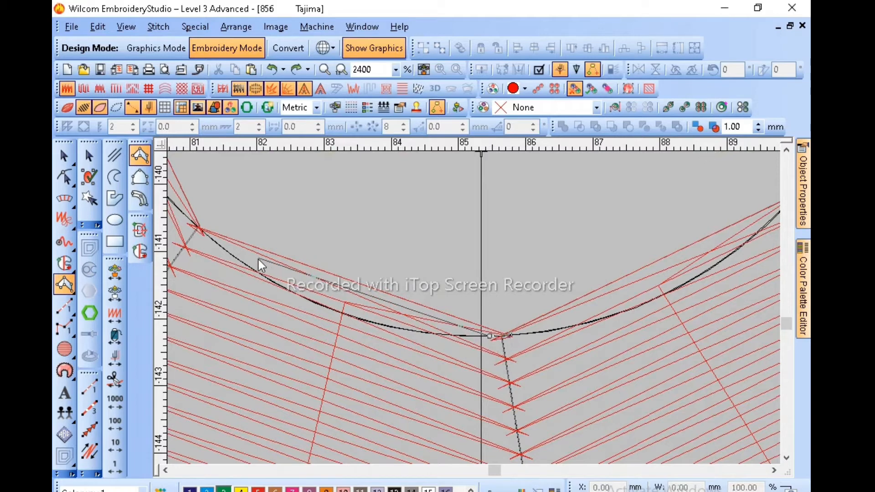
{"action": "left_click", "coordinate": [220, 245]}
{"action": "key", "text": "shift+z"}
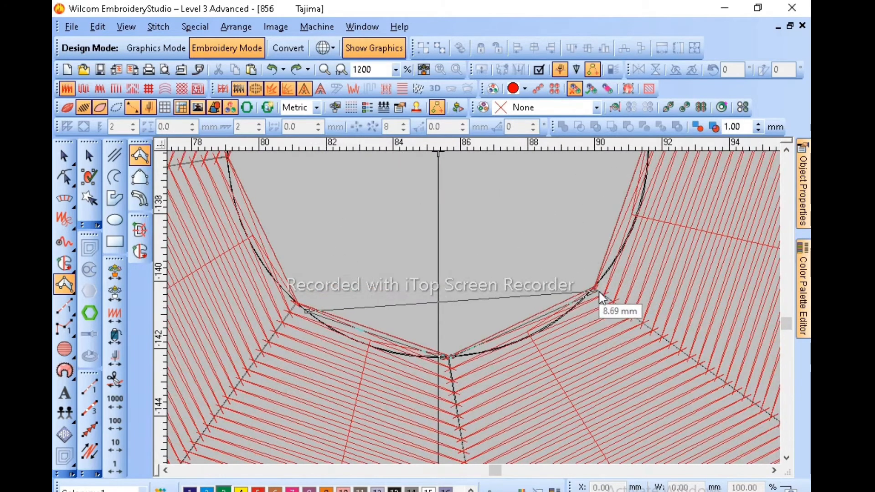
{"action": "left_click", "coordinate": [595, 289]}
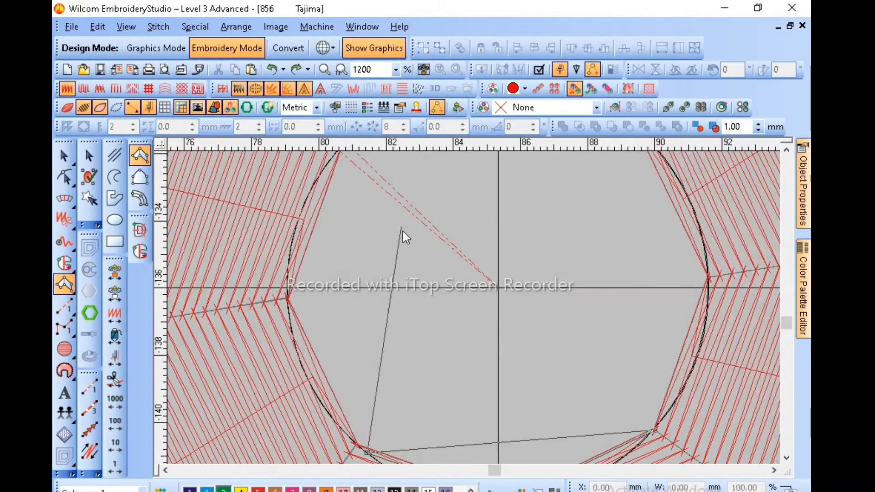
{"action": "key", "text": "shift+z"}
{"action": "right_click", "coordinate": [381, 298]}
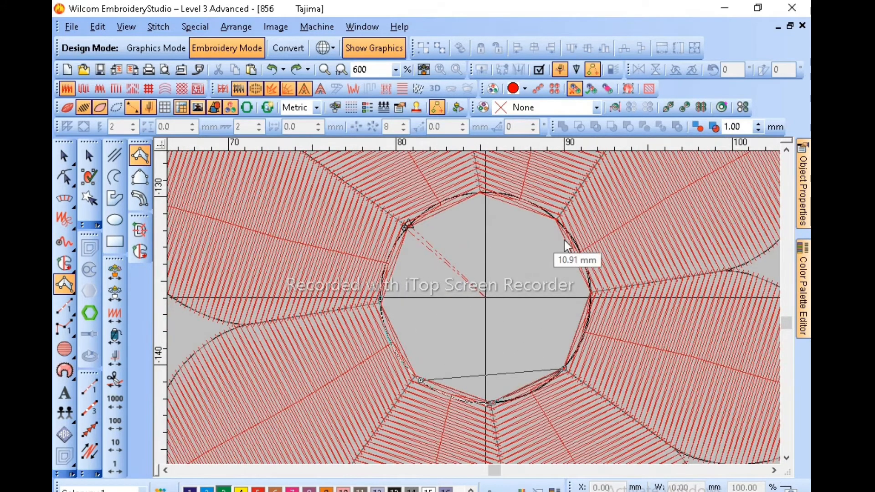
{"action": "right_click", "coordinate": [591, 295]}
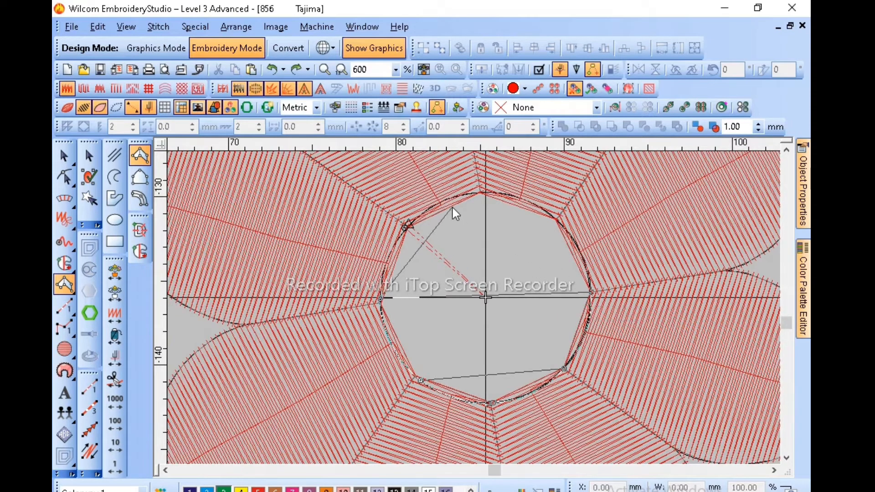
{"action": "right_click", "coordinate": [481, 193]}
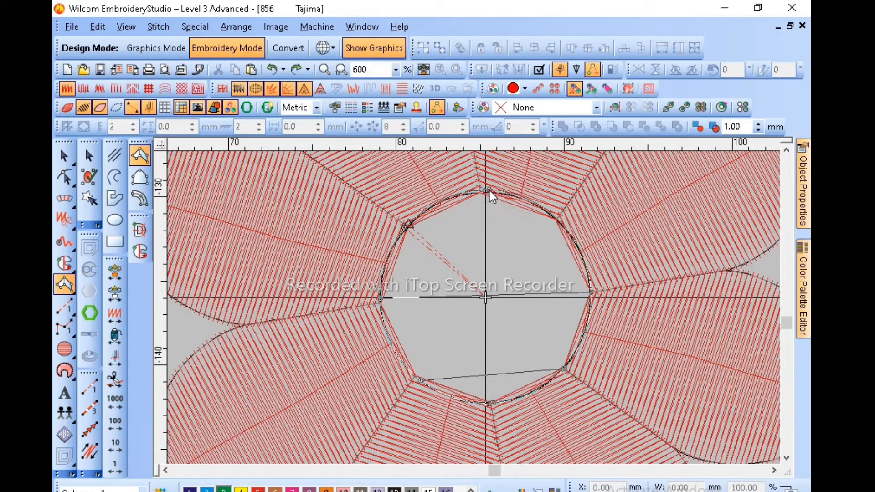
{"action": "key", "text": "Return"}
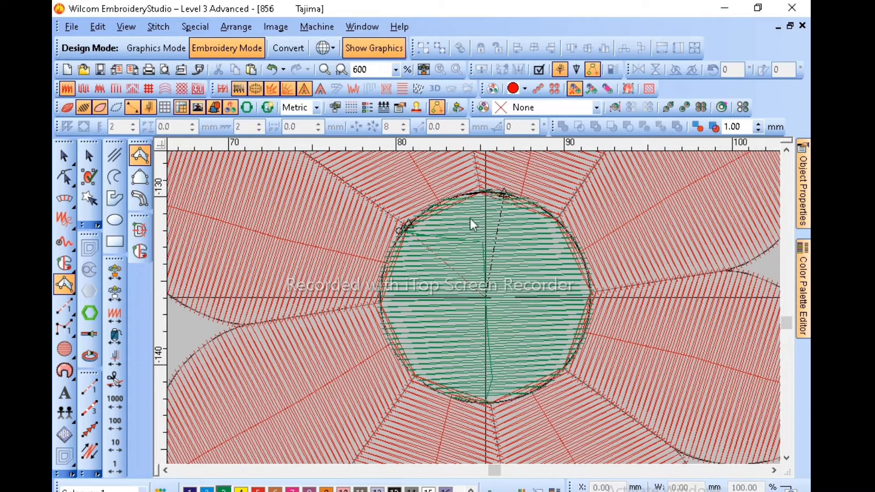
Recolour the centre circle's stitch column with dark blue, colour 1.
{"action": "key", "text": "Escape"}
{"action": "left_click", "coordinate": [467, 261]}
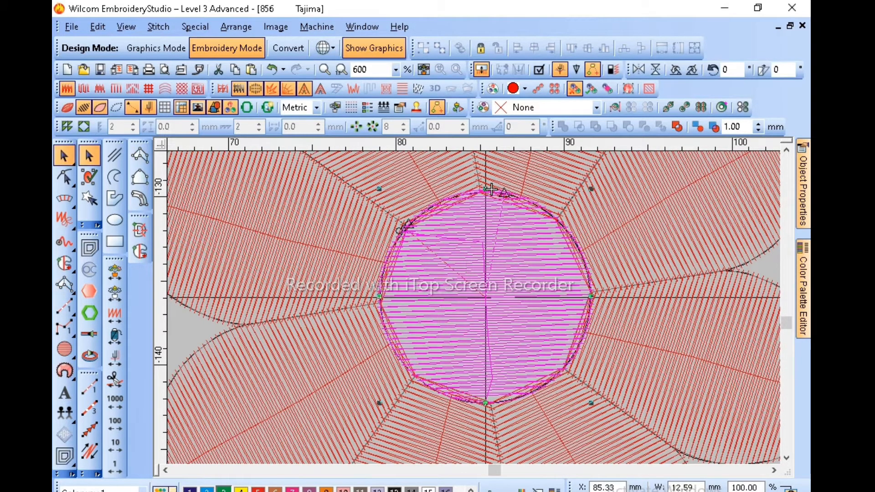
{"action": "left_click", "coordinate": [190, 488]}
{"action": "key", "text": "shift+z"}
{"action": "key", "text": "shift+z"}
{"action": "key", "text": "shift+z"}
{"action": "left_click", "coordinate": [630, 300]}
{"action": "key", "text": "z"}
{"action": "key", "text": "z"}
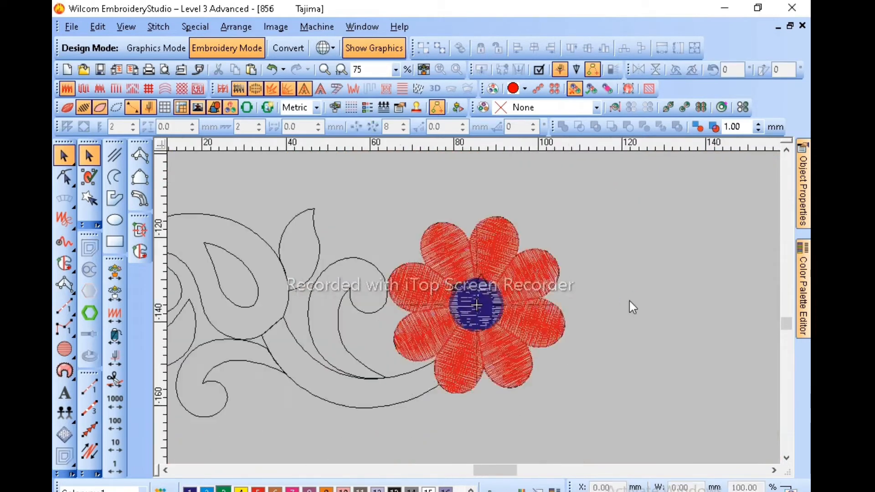
Examine the digitized flower in realistic stitch view, both close up and at whole-design scale beside the reference picture.
{"action": "key", "text": "t"}
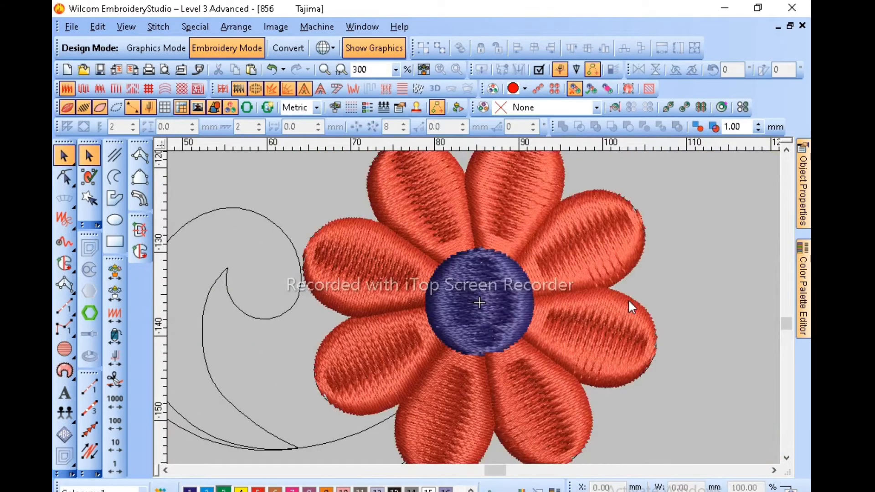
{"action": "key", "text": "shift+z"}
{"action": "key", "text": "shift+z"}
{"action": "key", "text": "shift+z"}
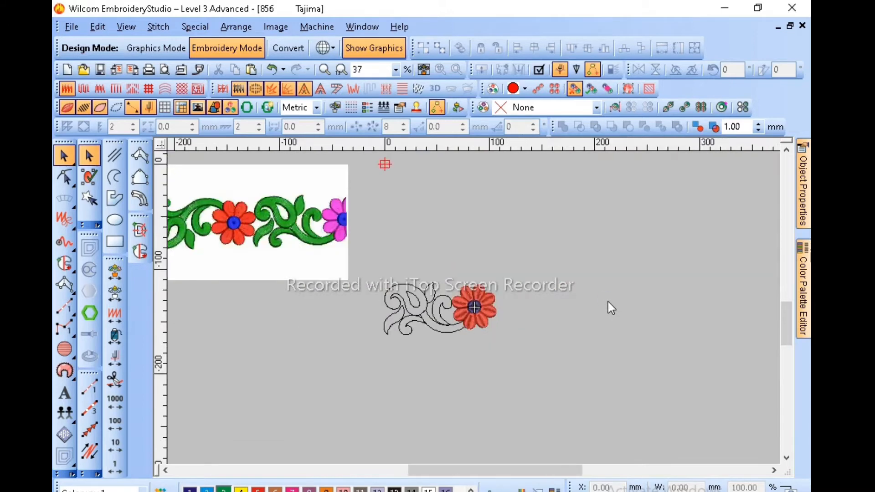
{"action": "key", "text": "z"}
{"action": "key", "text": "z"}
{"action": "key", "text": "z"}
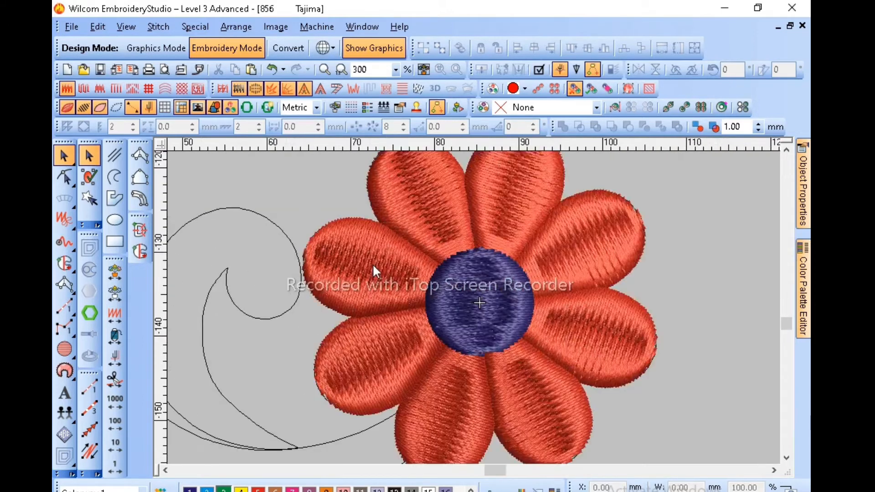
{"action": "key", "text": "t"}
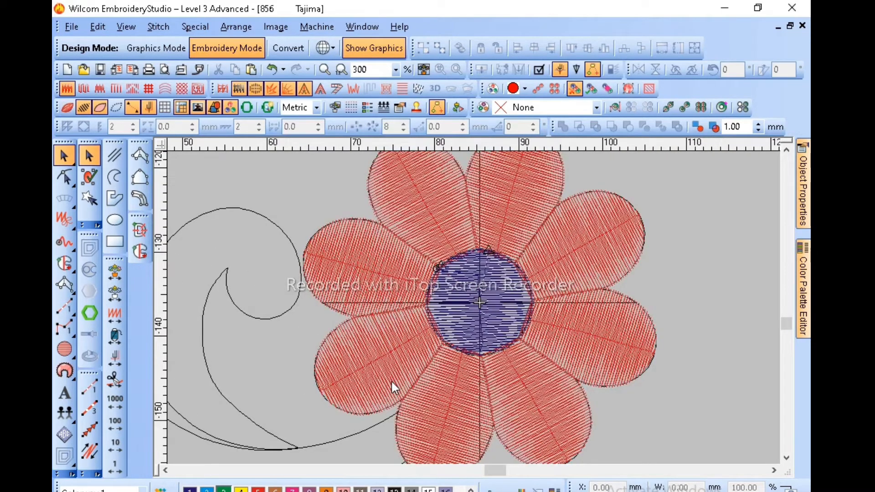
Start a stitch column on the main stem, placing the first two edge-point pairs from the lower petal inward.
{"action": "key", "text": "shift+z"}
{"action": "key", "text": "b"}
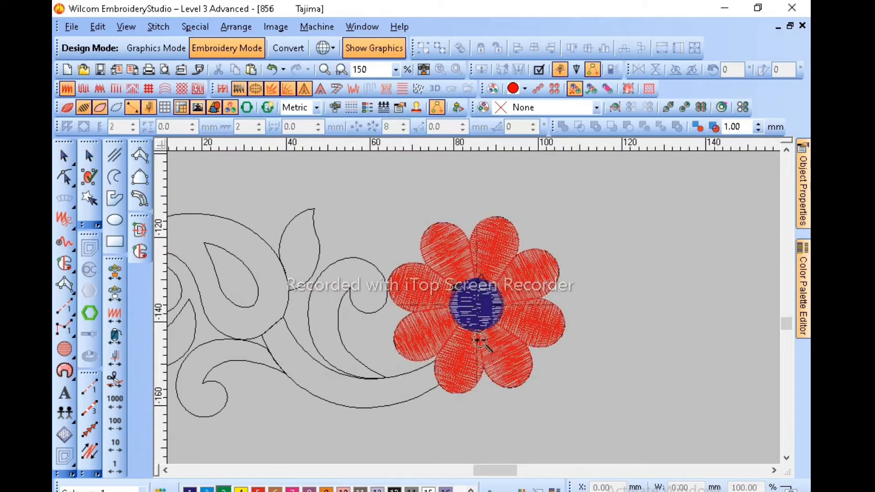
{"action": "left_click_drag", "start_coordinate": [478, 339], "coordinate": [402, 420]}
{"action": "key", "text": "z"}
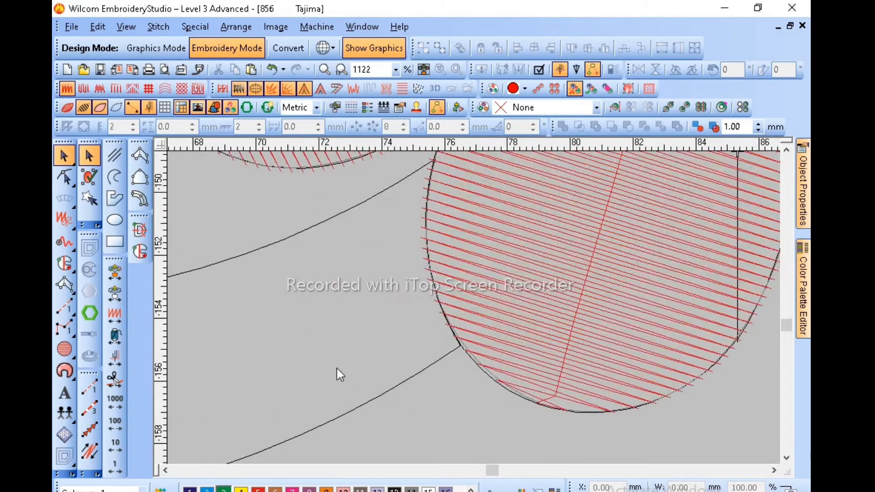
{"action": "left_click", "coordinate": [141, 157]}
{"action": "left_click_drag", "start_coordinate": [436, 160], "coordinate": [465, 345]}
{"action": "left_click", "coordinate": [464, 343]}
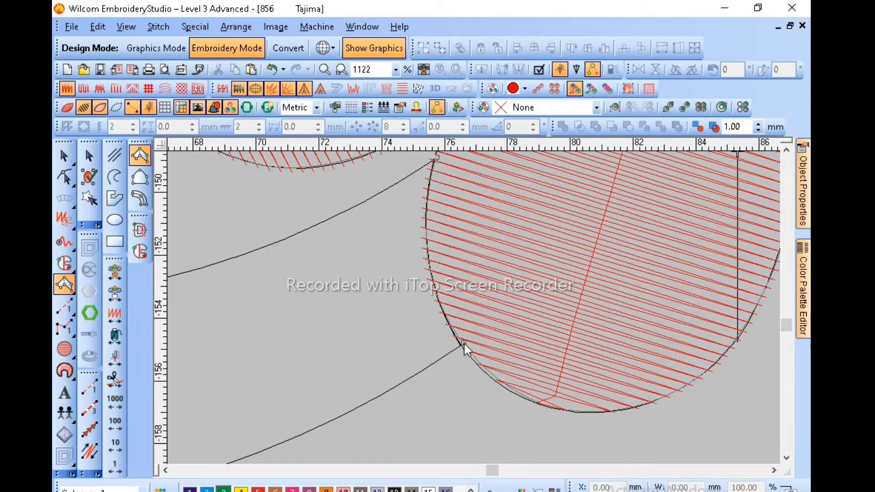
{"action": "left_click", "coordinate": [288, 238]}
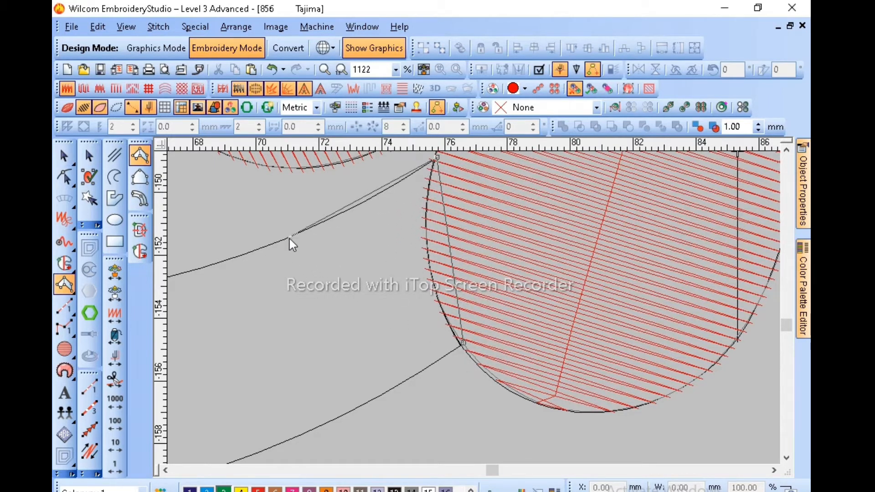
{"action": "left_click", "coordinate": [367, 403]}
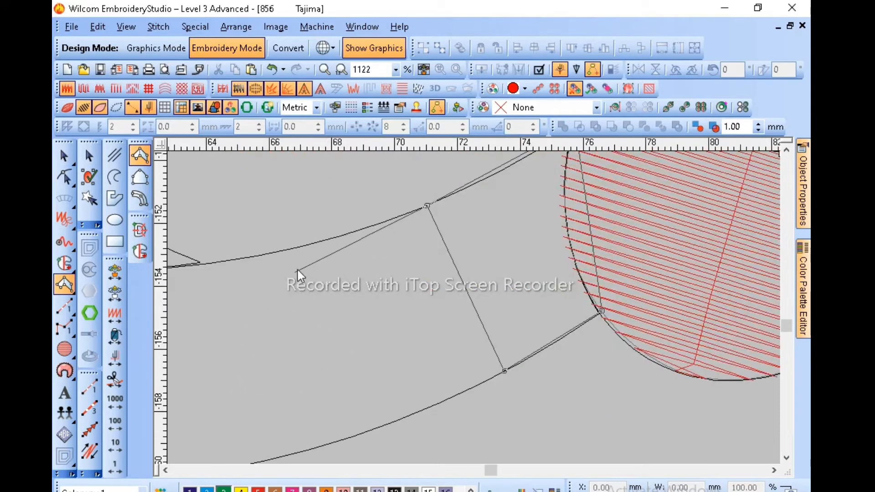
Add a point pair about 6.4 mm apart across the stem beside the curl's sharp tip, re-placing its lower-edge point.
{"action": "left_click", "coordinate": [253, 257]}
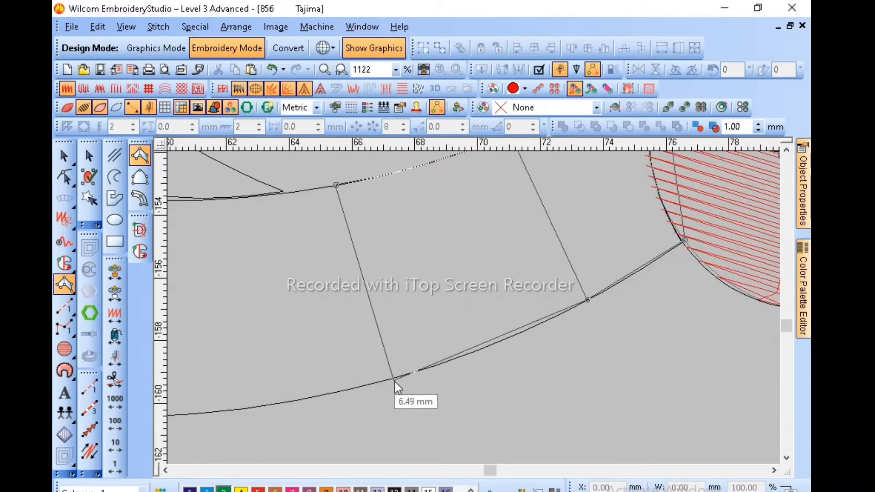
{"action": "left_click", "coordinate": [394, 379]}
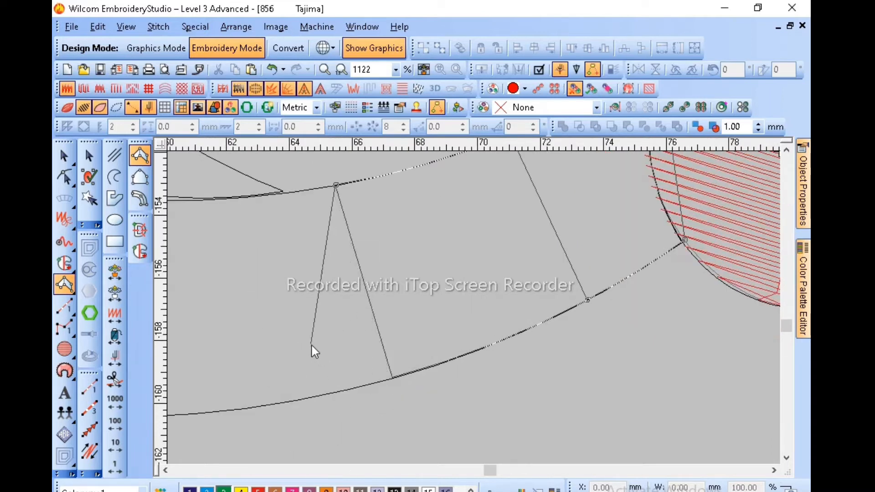
{"action": "key", "text": "BackSpace"}
{"action": "key", "text": "shift+z"}
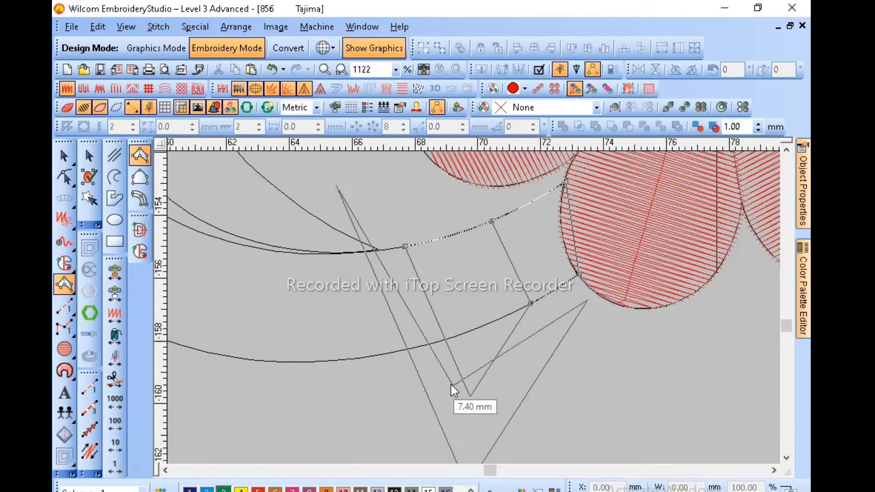
{"action": "key", "text": "z"}
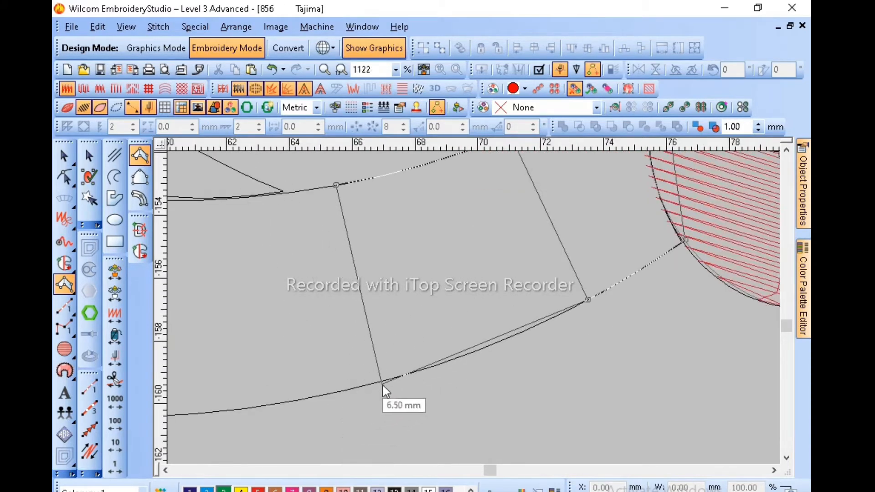
{"action": "left_click", "coordinate": [387, 383]}
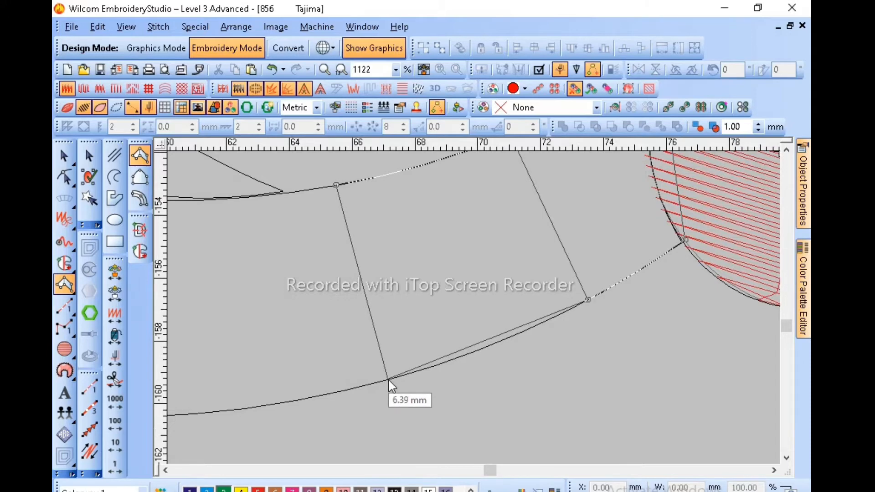
Continue the stem column with three more edge-point pairs around its lower bend, up past the branch junction.
{"action": "key", "text": "shift+z"}
{"action": "key", "text": "z"}
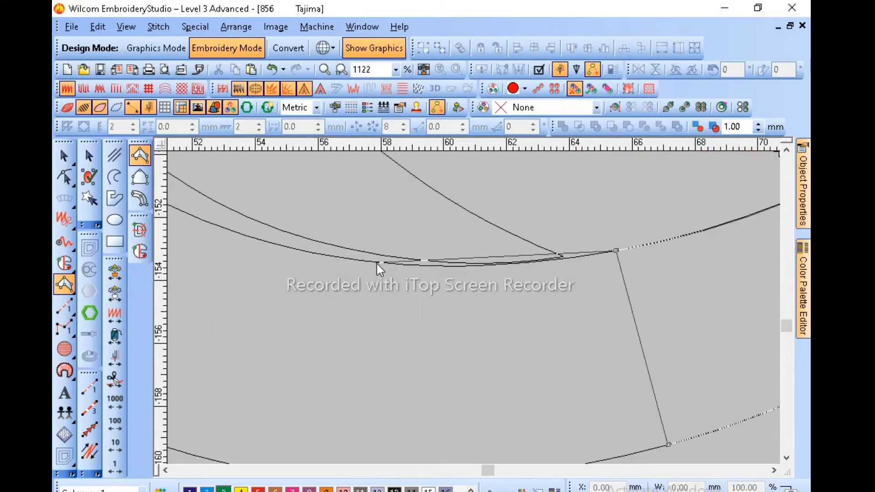
{"action": "left_click", "coordinate": [377, 264]}
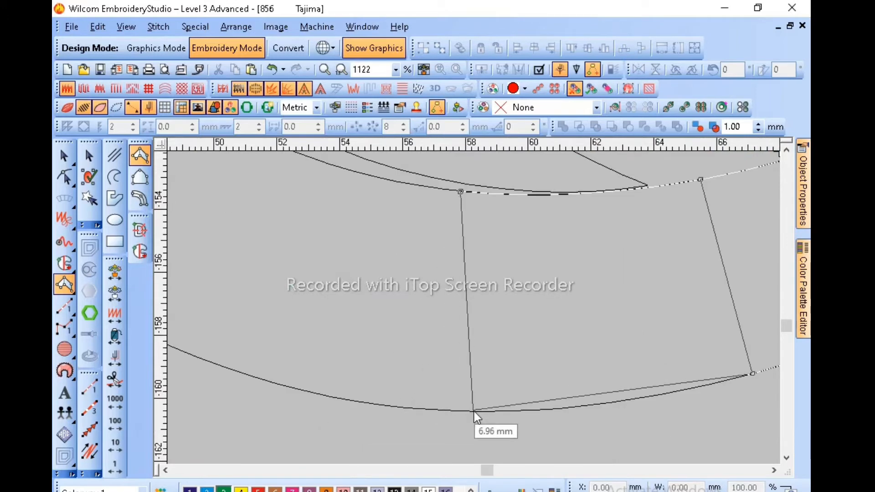
{"action": "left_click", "coordinate": [457, 412]}
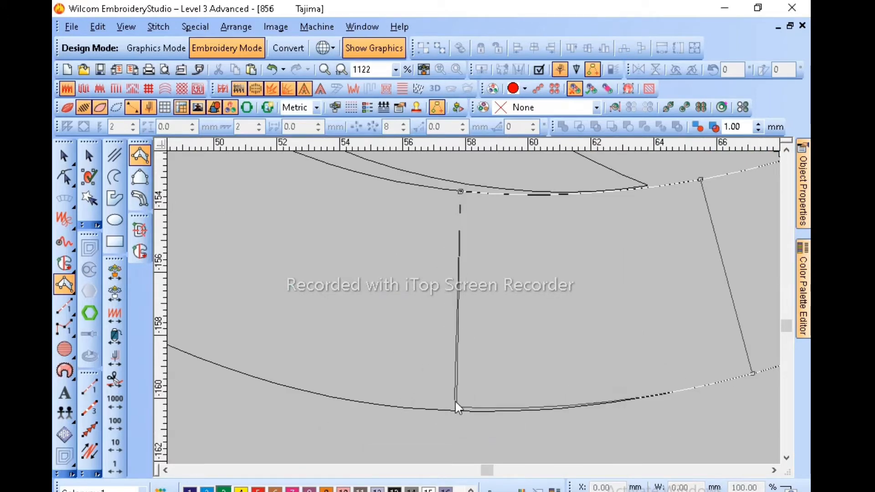
{"action": "key", "text": "shift+z"}
{"action": "left_click", "coordinate": [353, 216]}
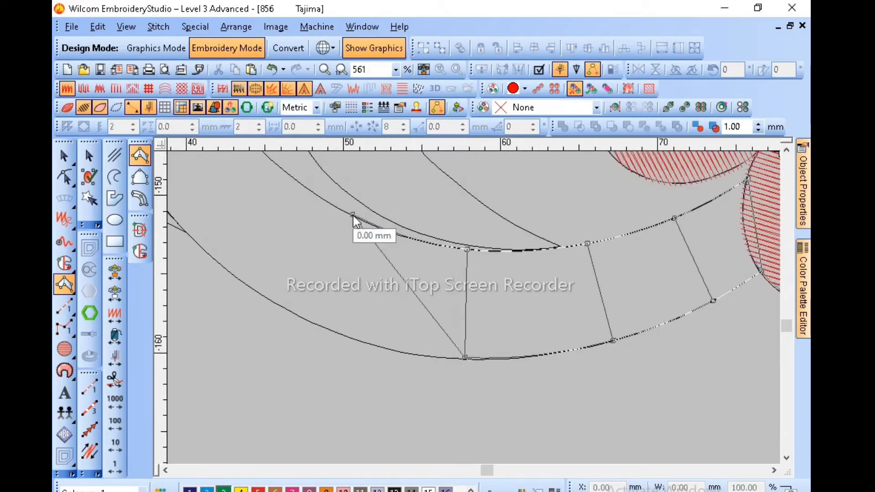
{"action": "left_click", "coordinate": [286, 310]}
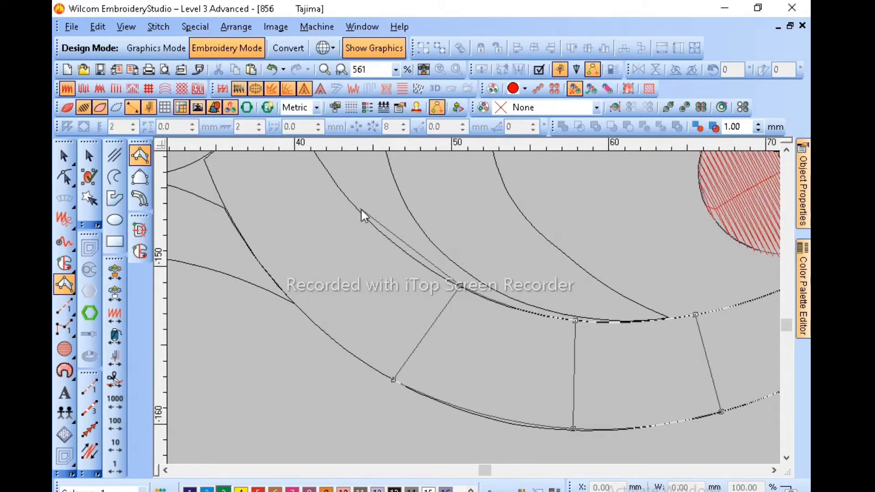
{"action": "left_click", "coordinate": [354, 206]}
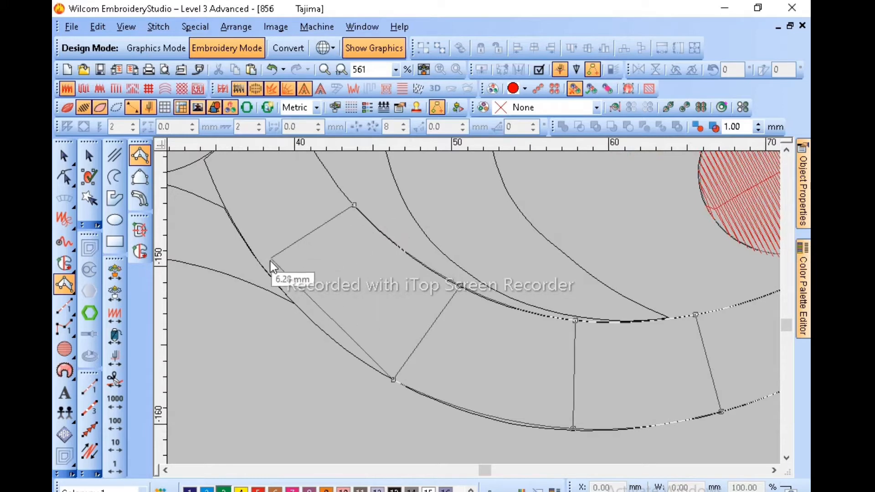
{"action": "left_click", "coordinate": [260, 265]}
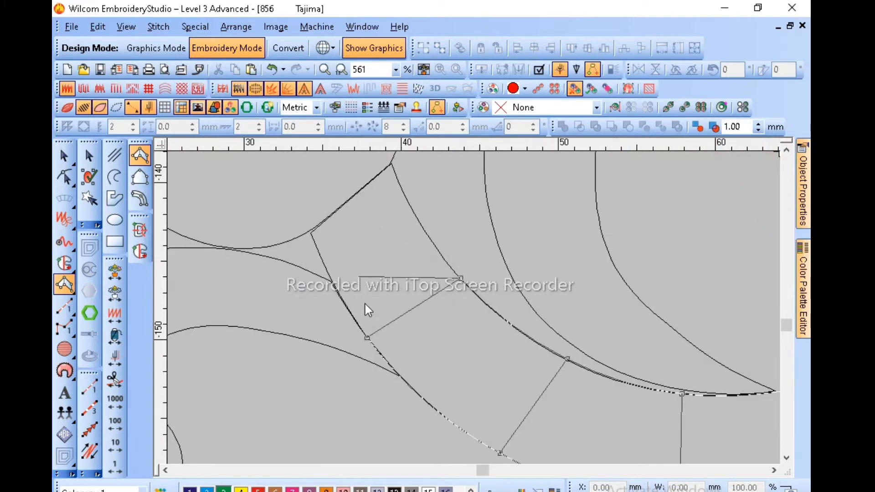
Place the last point pair on the two corners of the stem's upper end and generate its stitch column.
{"action": "scroll", "coordinate": [414, 231], "scroll_direction": "up", "scroll_amount": 1}
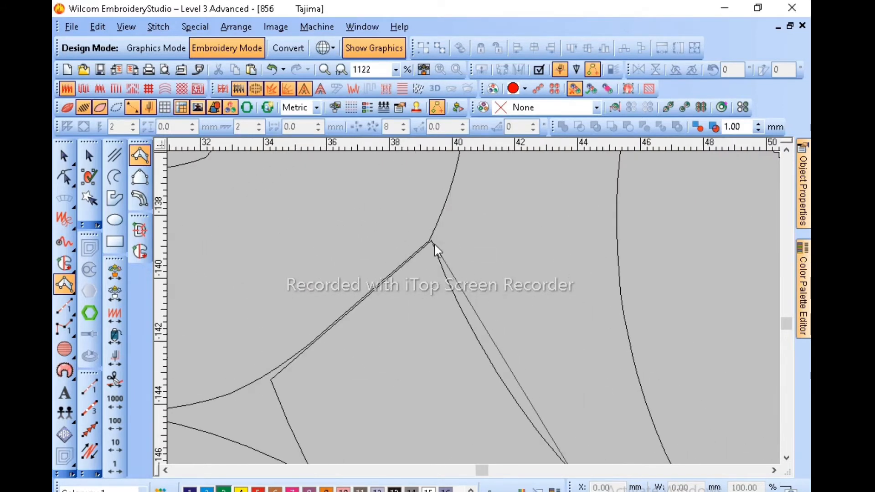
{"action": "left_click", "coordinate": [433, 242]}
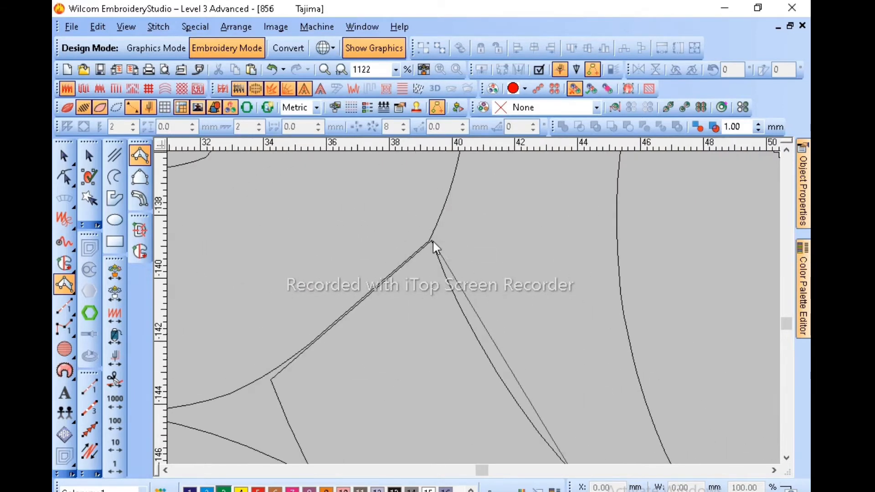
{"action": "left_click", "coordinate": [270, 377]}
{"action": "key", "text": "shift+z"}
{"action": "key", "text": "Return"}
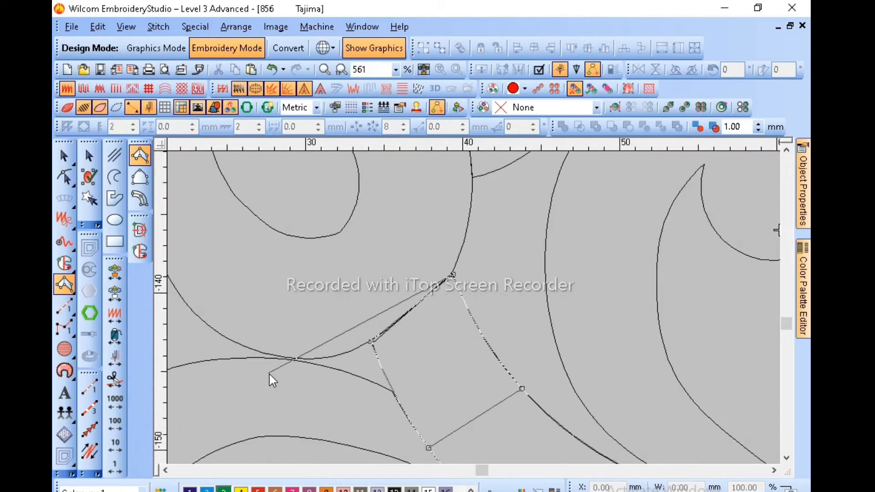
{"action": "key", "text": "shift+z"}
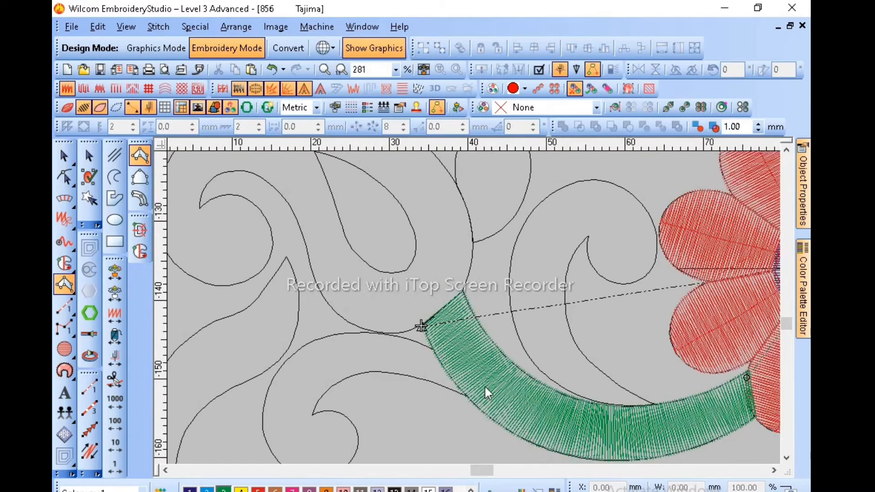
{"action": "key", "text": "Escape"}
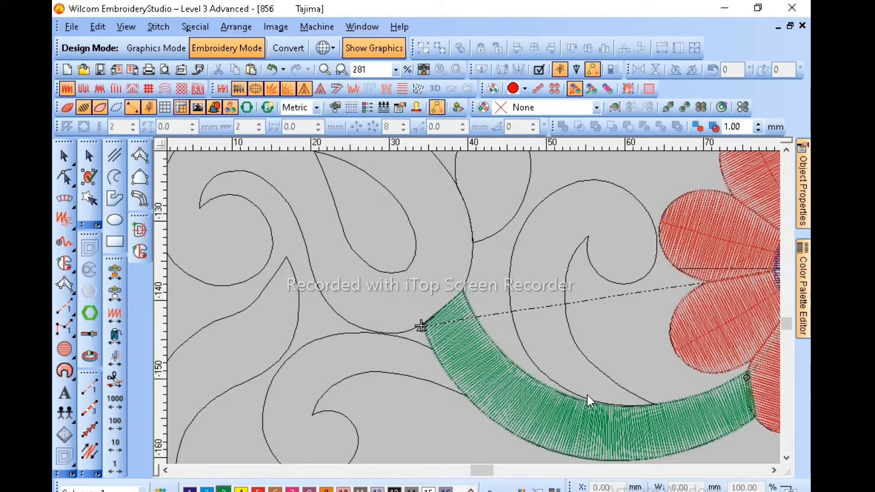
Start a stitch column on the curl above the stem, placing point pairs at its sharp tip and just beyond it.
{"action": "key", "text": "b"}
{"action": "left_click_drag", "start_coordinate": [677, 355], "coordinate": [549, 459]}
{"action": "left_click_drag", "start_coordinate": [622, 304], "coordinate": [512, 336]}
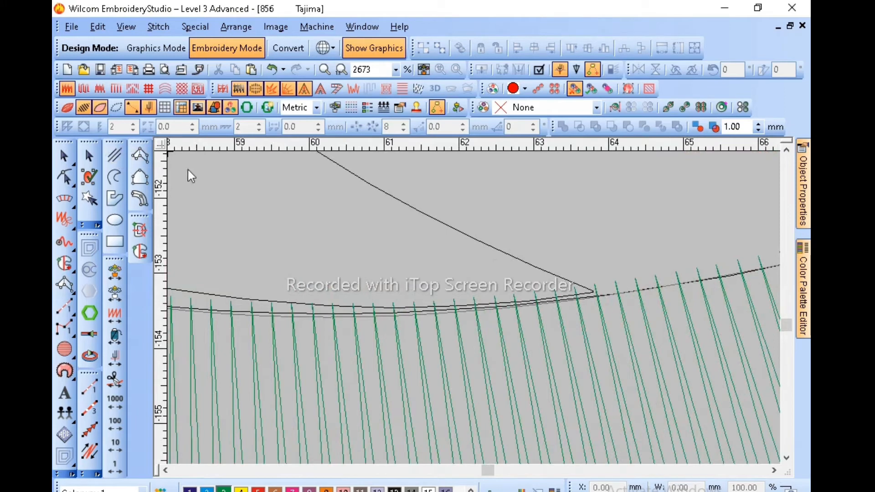
{"action": "left_click", "coordinate": [140, 157]}
{"action": "key", "text": "z"}
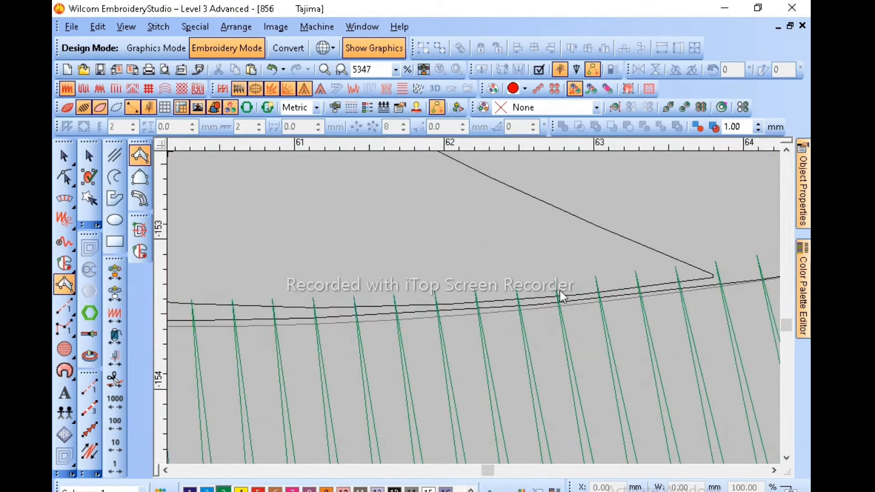
{"action": "left_click", "coordinate": [715, 276]}
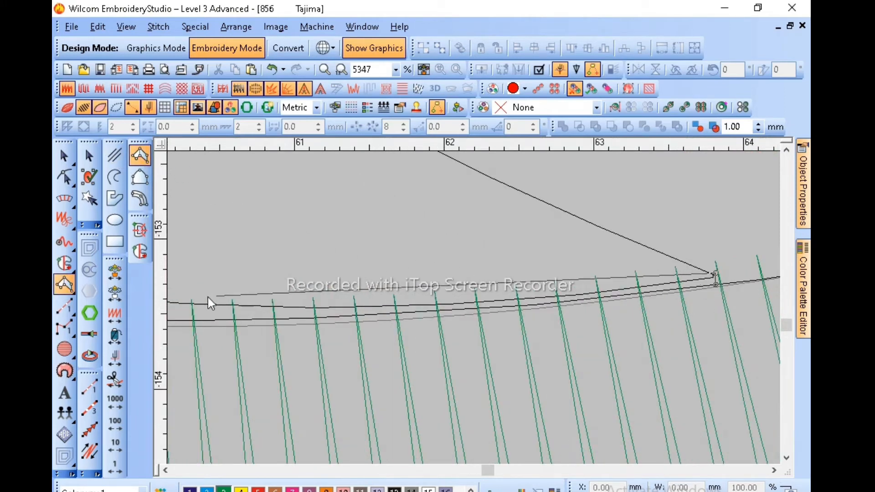
{"action": "left_click", "coordinate": [348, 310]}
{"action": "key", "text": "shift+z"}
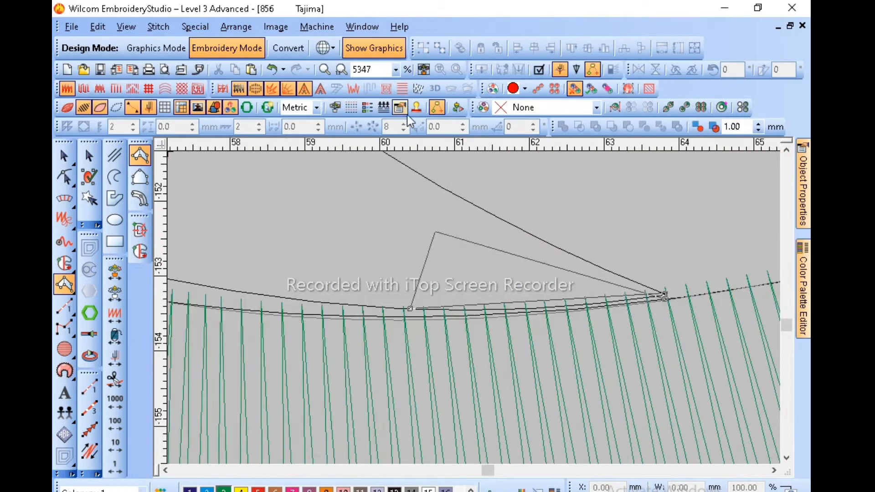
{"action": "left_click", "coordinate": [453, 192]}
Continue the curl's stitch column with three edge-point pairs along its lower sweep, the last about 6.2 mm apart.
{"action": "key", "text": "shift+z"}
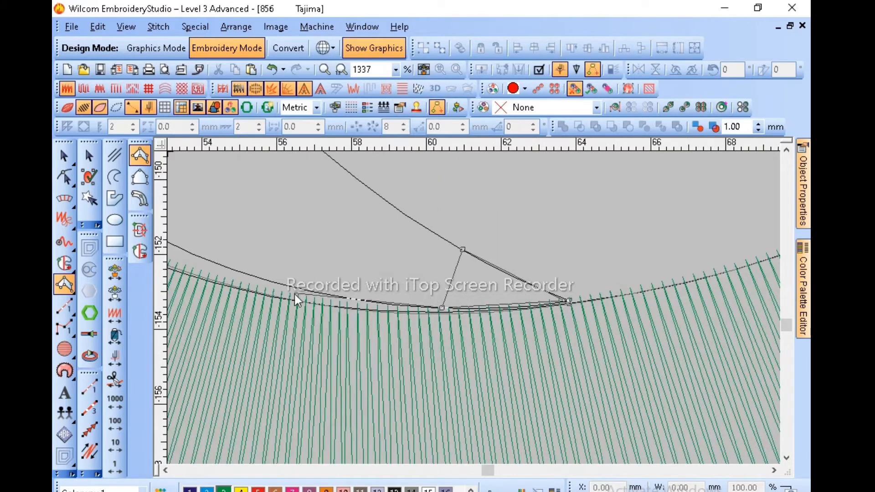
{"action": "left_click", "coordinate": [274, 282]}
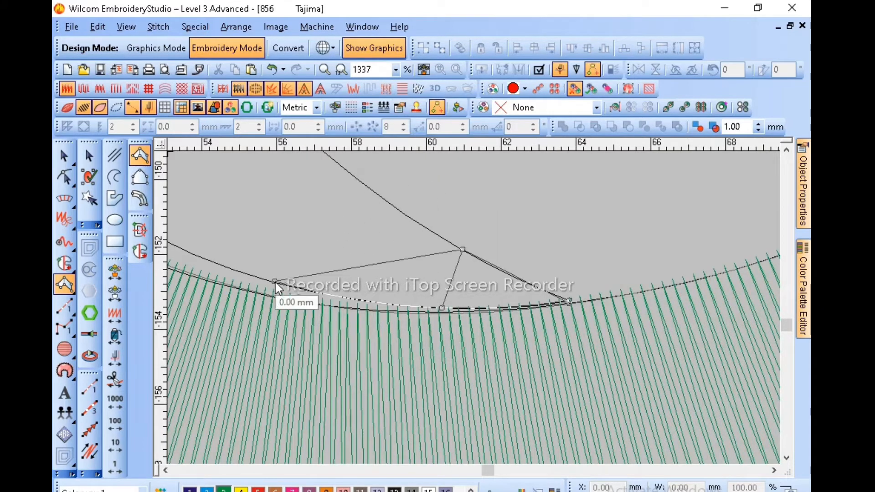
{"action": "left_click", "coordinate": [411, 230]}
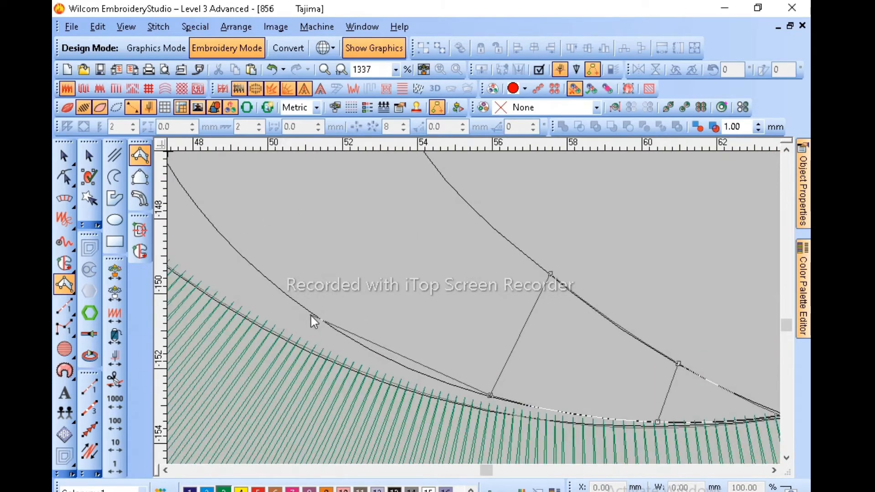
{"action": "left_click", "coordinate": [312, 314]}
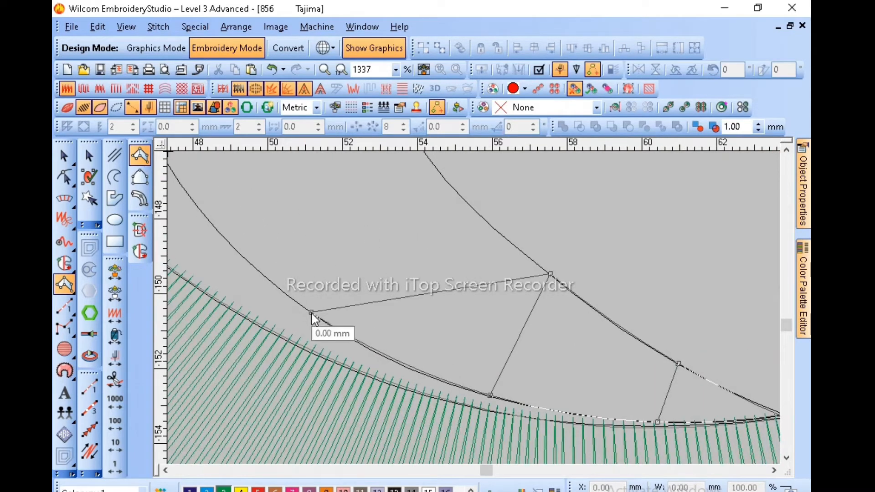
{"action": "left_click", "coordinate": [447, 181]}
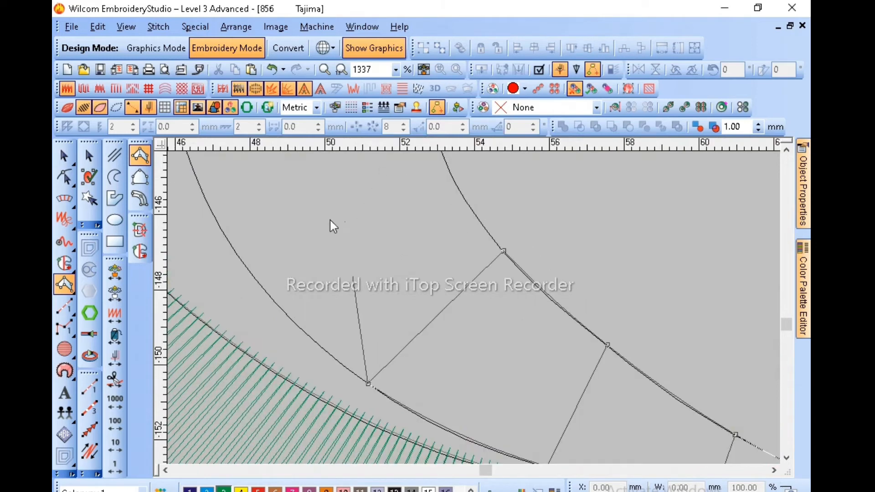
{"action": "left_click", "coordinate": [233, 249]}
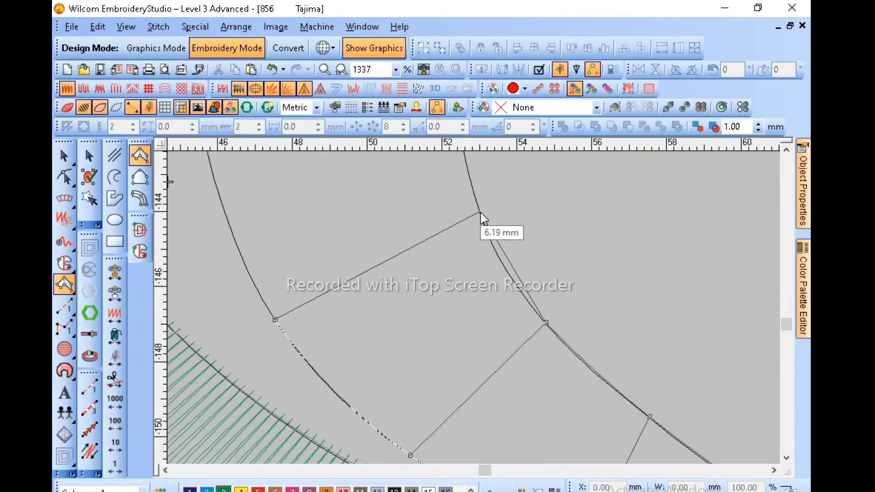
{"action": "left_click", "coordinate": [483, 212]}
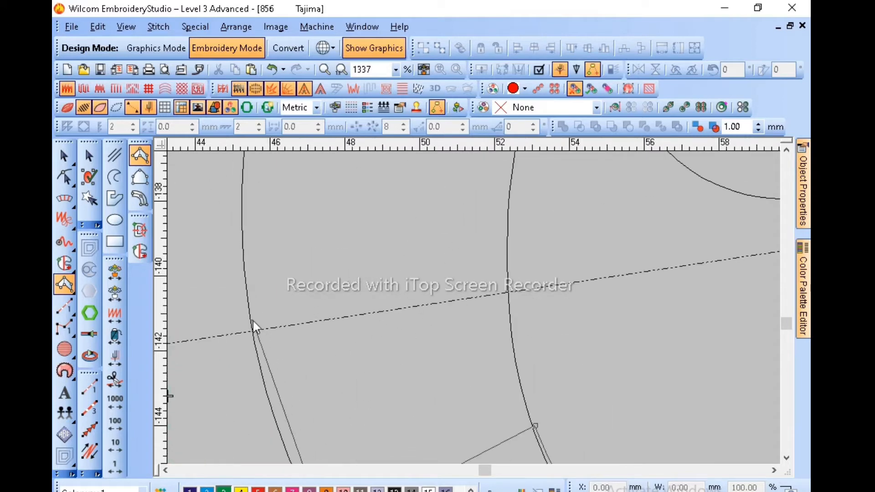
Add two point pairs up the curl's steep middle section, re-placing the second pair's outer-edge point, the second about 7.6 mm apart.
{"action": "left_click", "coordinate": [252, 319]}
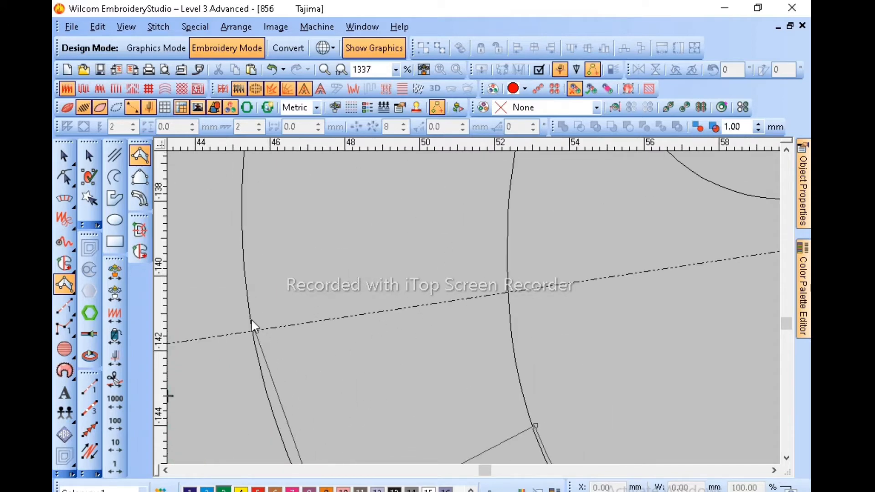
{"action": "left_click", "coordinate": [507, 256]}
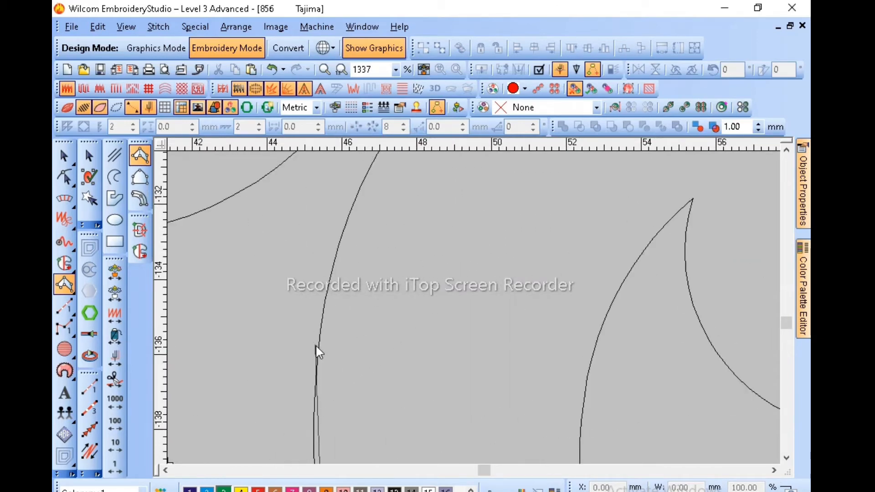
{"action": "left_click", "coordinate": [316, 346]}
{"action": "key", "text": "BackSpace"}
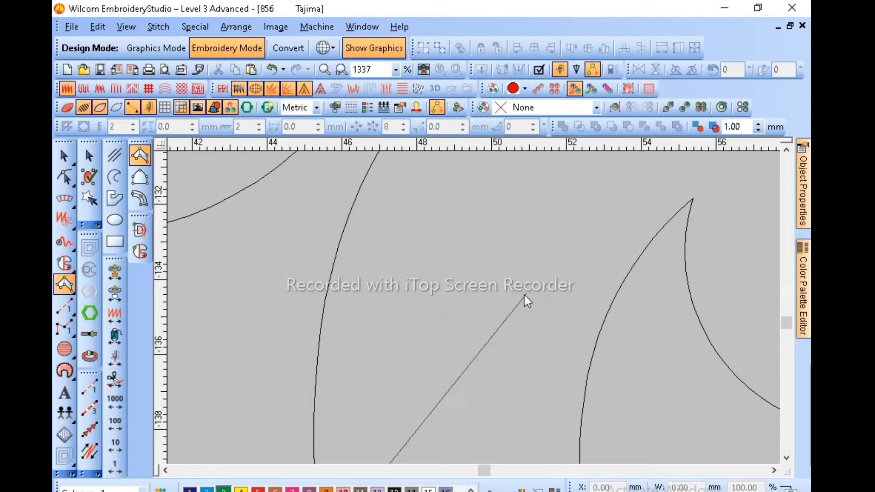
{"action": "left_click", "coordinate": [461, 317]}
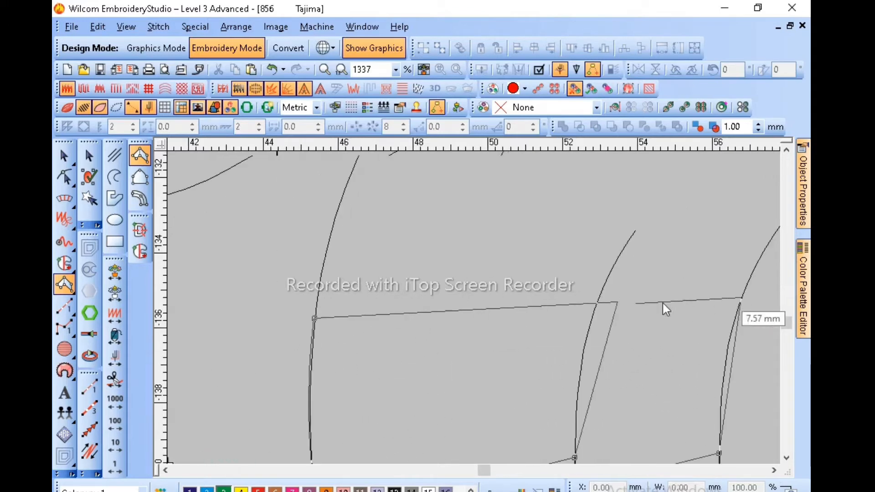
{"action": "left_click", "coordinate": [591, 317]}
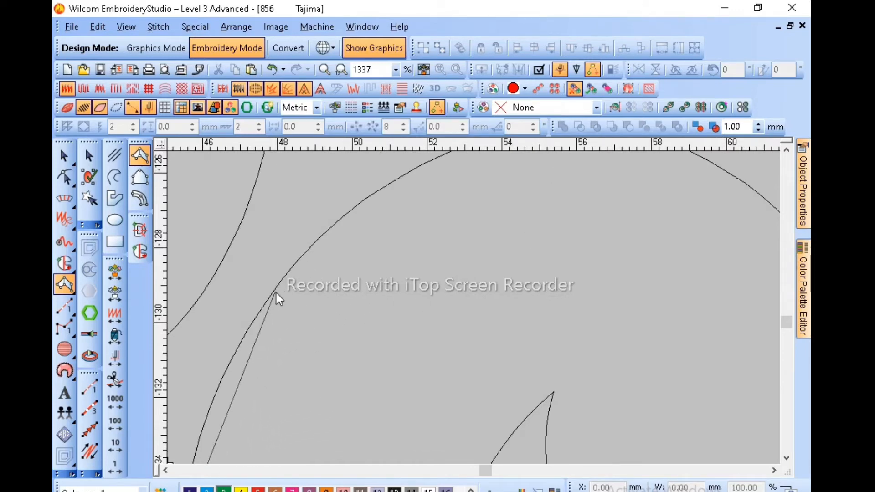
Add two point pairs around the curl's upper bend, ending with one about 7 mm apart on the inner cusp.
{"action": "left_click", "coordinate": [276, 294]}
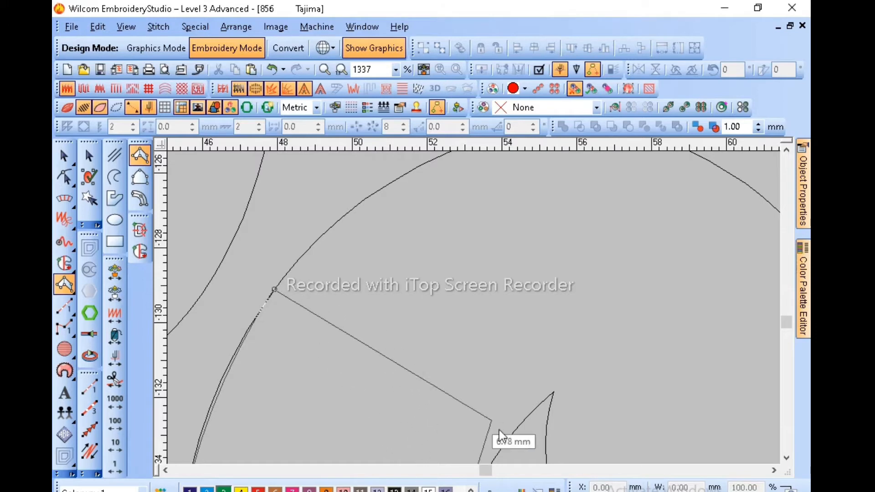
{"action": "left_click", "coordinate": [471, 389]}
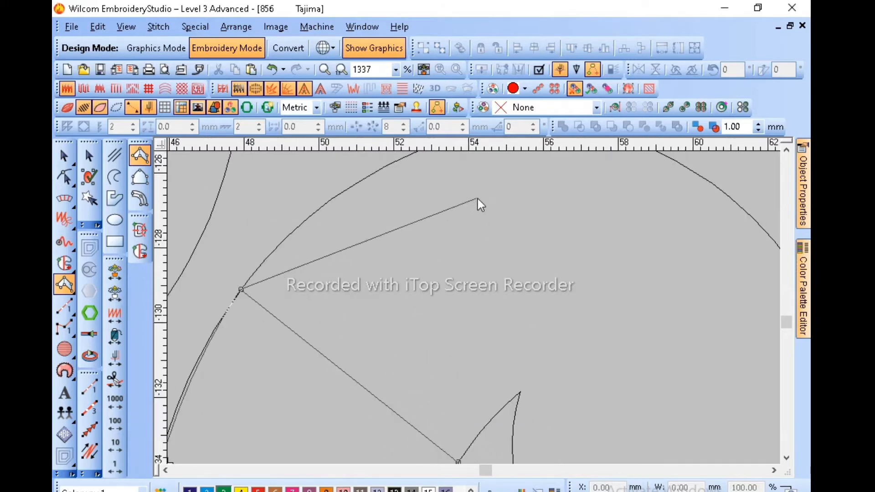
{"action": "left_click", "coordinate": [454, 228]}
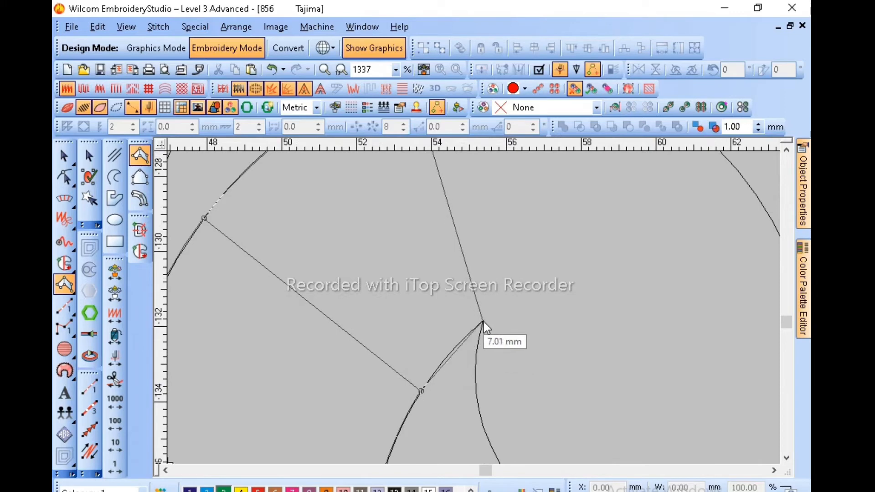
{"action": "left_click", "coordinate": [483, 322]}
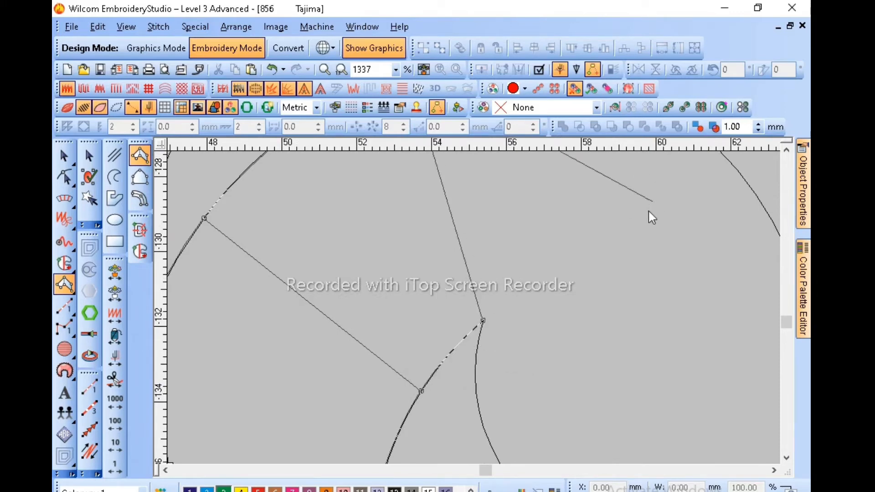
Fan the column around the curl's head with one point pair from the inner cusp and another just past it.
{"action": "key", "text": "shift+z"}
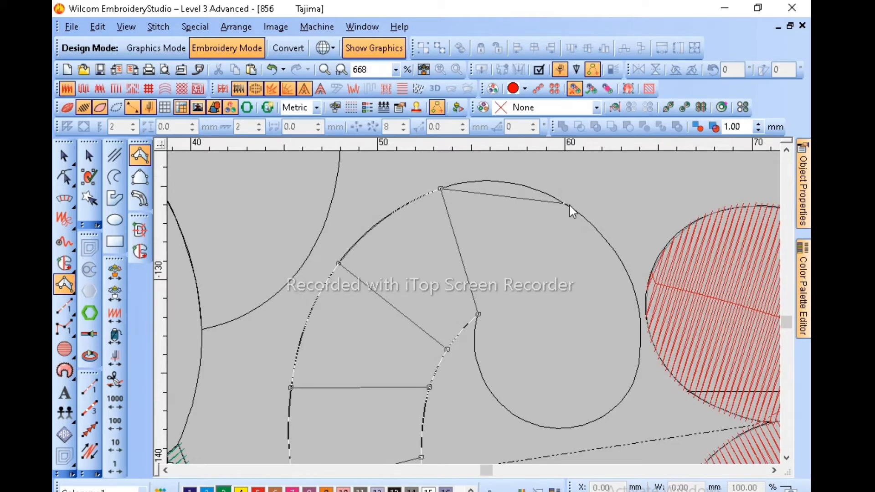
{"action": "left_click", "coordinate": [568, 205]}
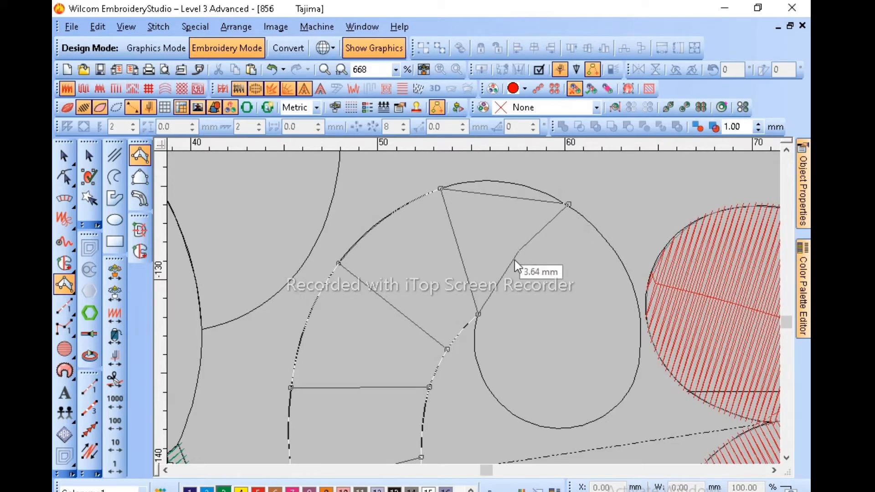
{"action": "left_click", "coordinate": [479, 316]}
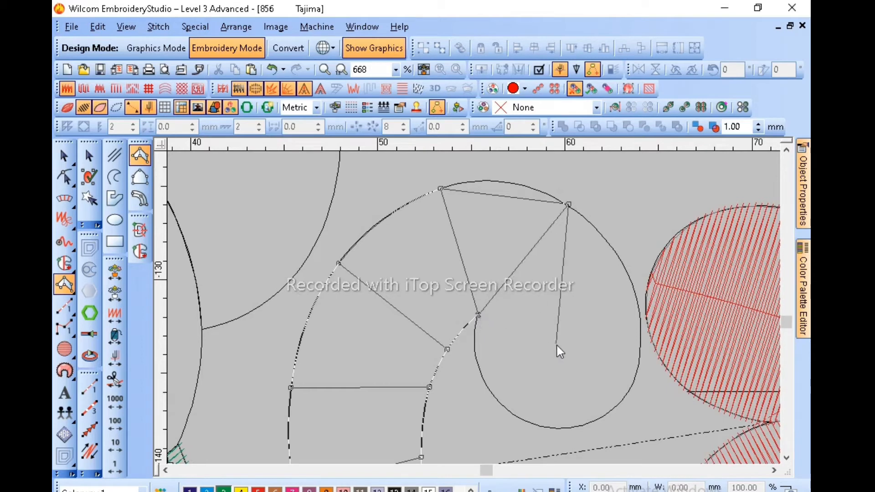
{"action": "left_click", "coordinate": [639, 314]}
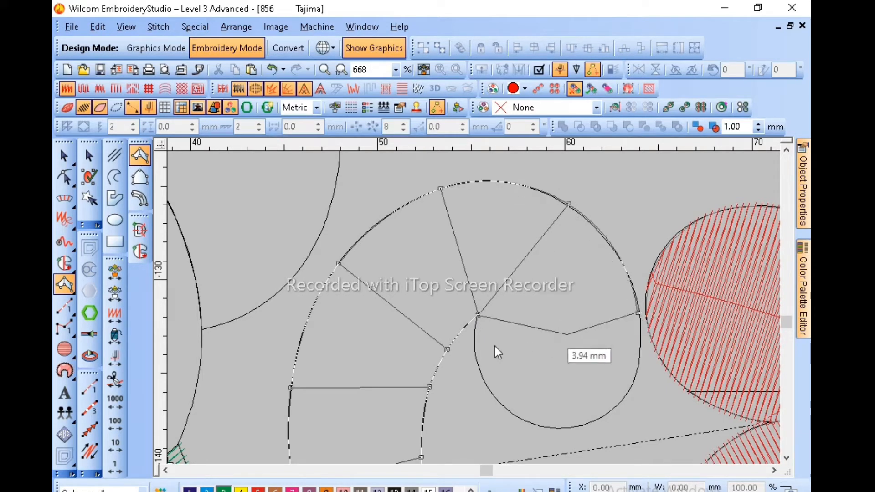
{"action": "left_click", "coordinate": [477, 355]}
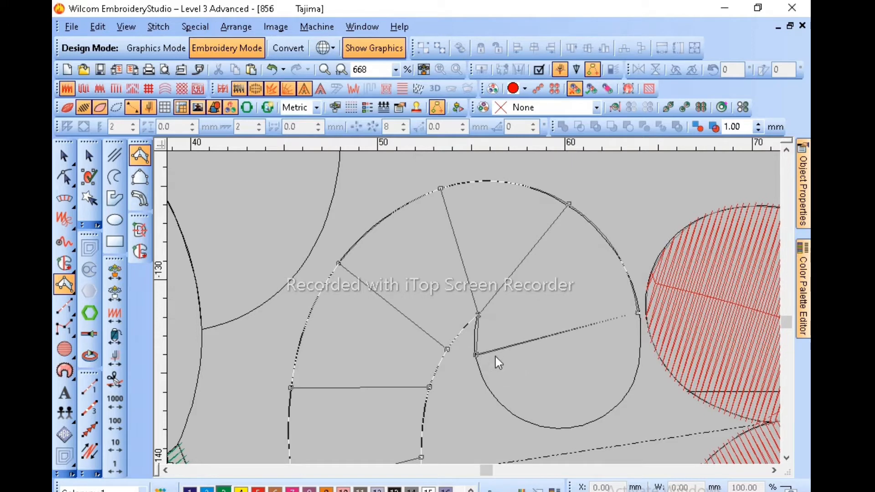
Place the last two point pairs across the curl's round end and generate its stitch column.
{"action": "left_click", "coordinate": [633, 383]}
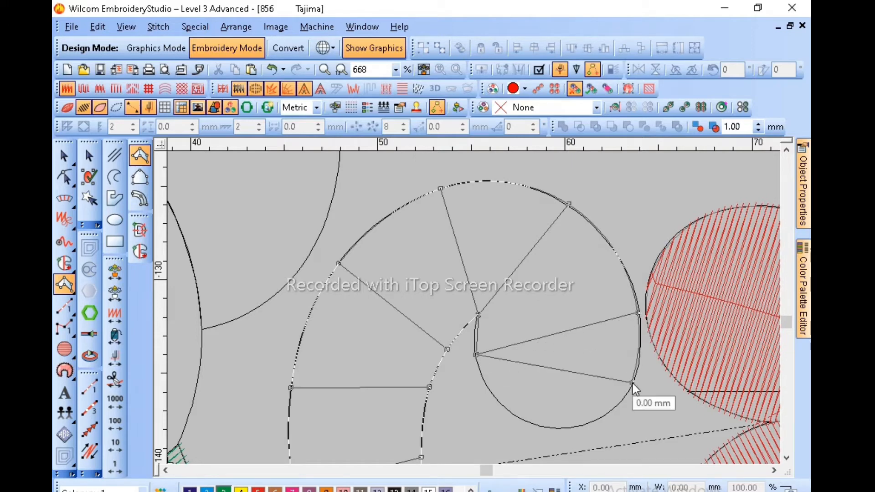
{"action": "left_click", "coordinate": [507, 408]}
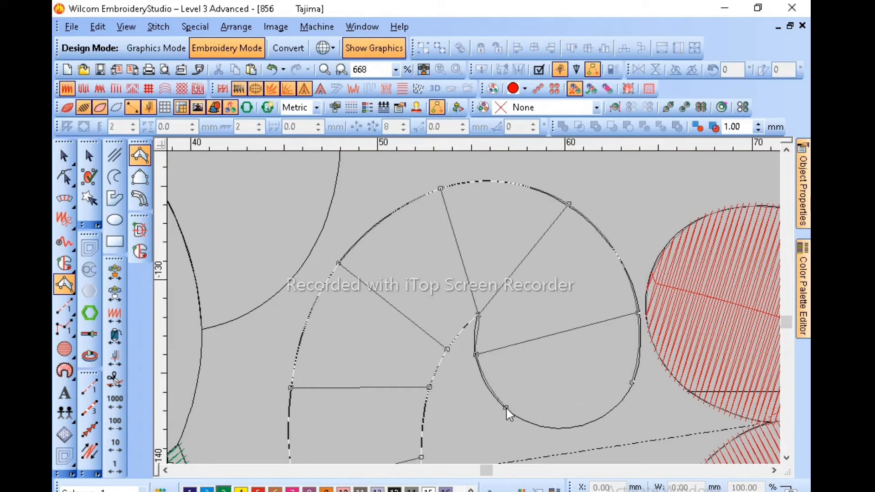
{"action": "left_click", "coordinate": [587, 426]}
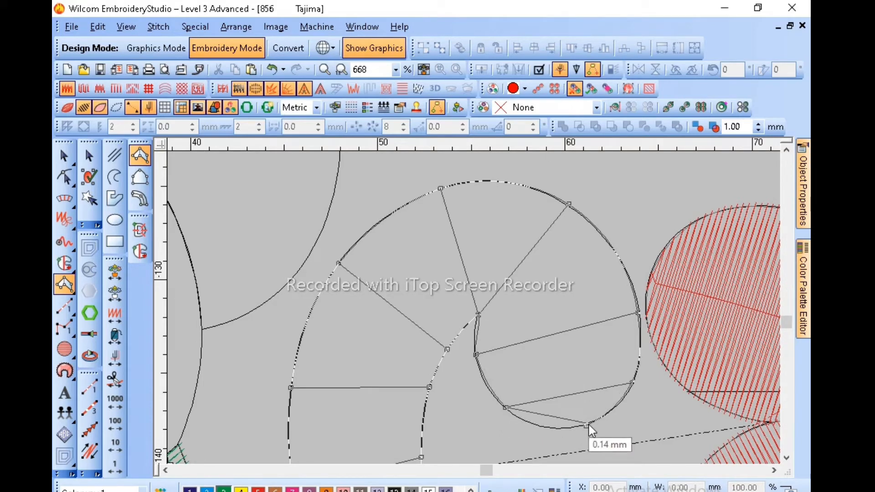
{"action": "left_click", "coordinate": [573, 430]}
{"action": "key", "text": "Return"}
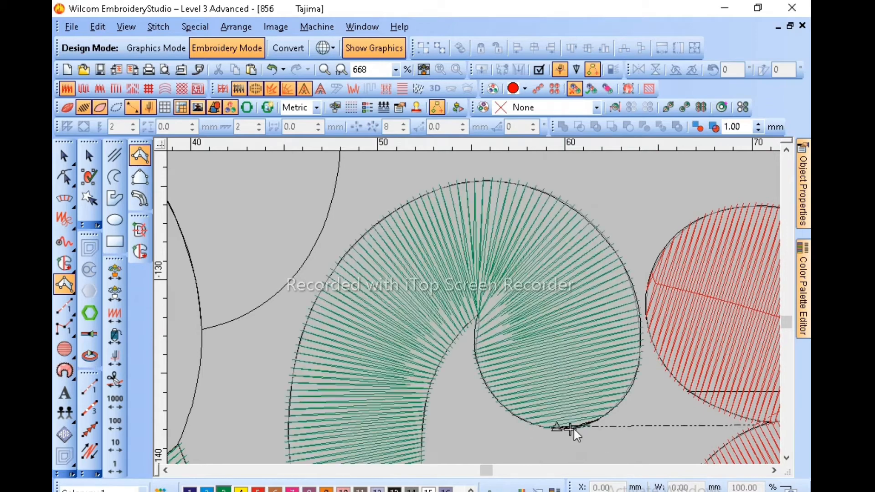
{"action": "key", "text": "Escape"}
{"action": "key", "text": "shift+z"}
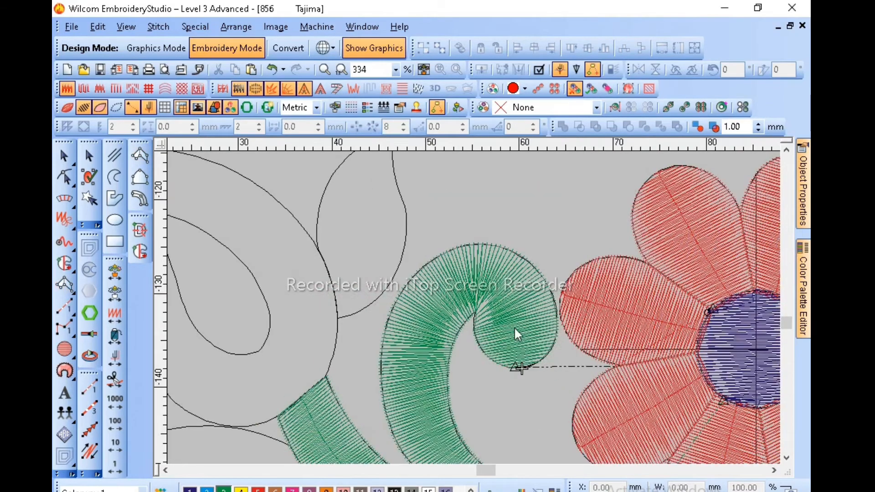
Check the finished curl column together with the stem and the flower.
{"action": "left_click", "coordinate": [501, 295]}
{"action": "scroll", "coordinate": [501, 295], "scroll_direction": "up", "scroll_amount": 1}
{"action": "scroll", "coordinate": [501, 296], "scroll_direction": "down", "scroll_amount": 1}
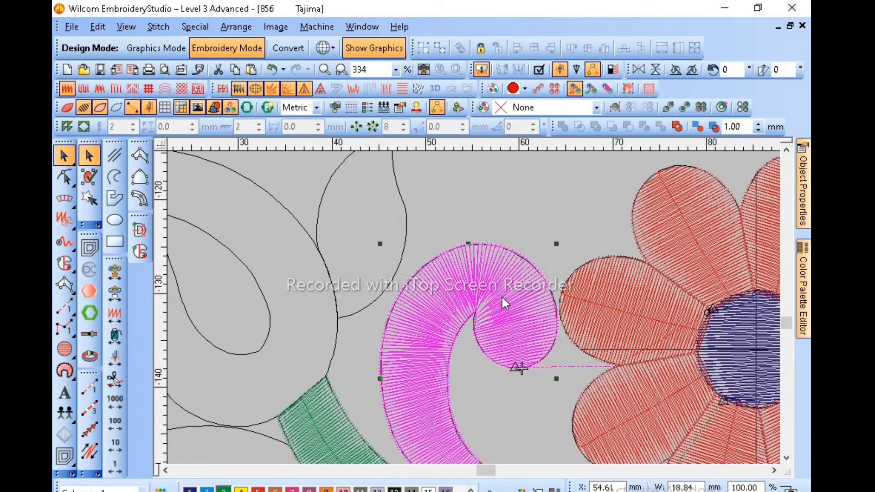
{"action": "key", "text": "shift+z"}
{"action": "key", "text": "shift+z"}
{"action": "left_click", "coordinate": [506, 412]}
{"action": "key", "text": "z"}
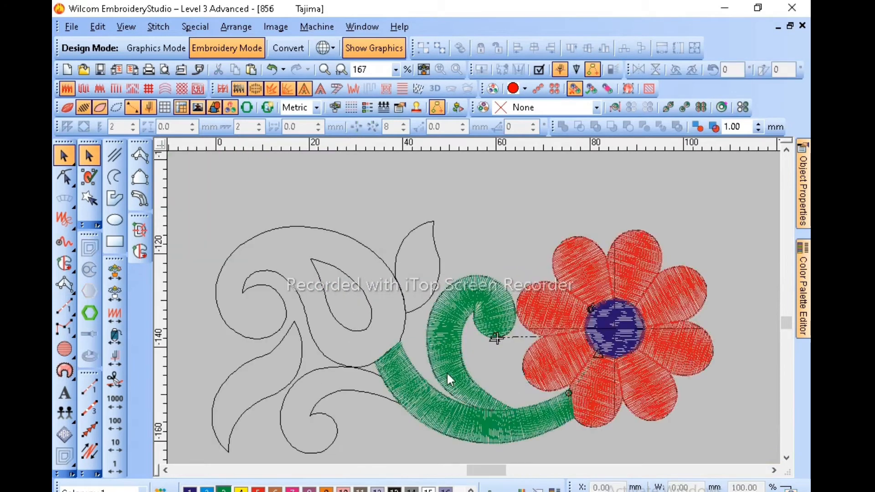
Examine the outline of the large leaf scroll and the matching part of the reference embroidery picture.
{"action": "key", "text": "b"}
{"action": "left_click_drag", "start_coordinate": [439, 251], "coordinate": [312, 409]}
{"action": "key", "text": "b"}
{"action": "left_click_drag", "start_coordinate": [485, 199], "coordinate": [359, 378]}
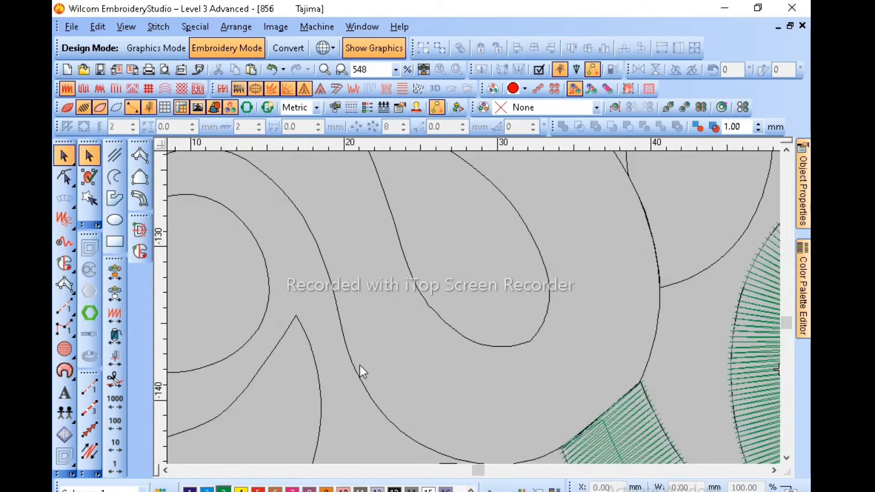
{"action": "key", "text": "shift+z"}
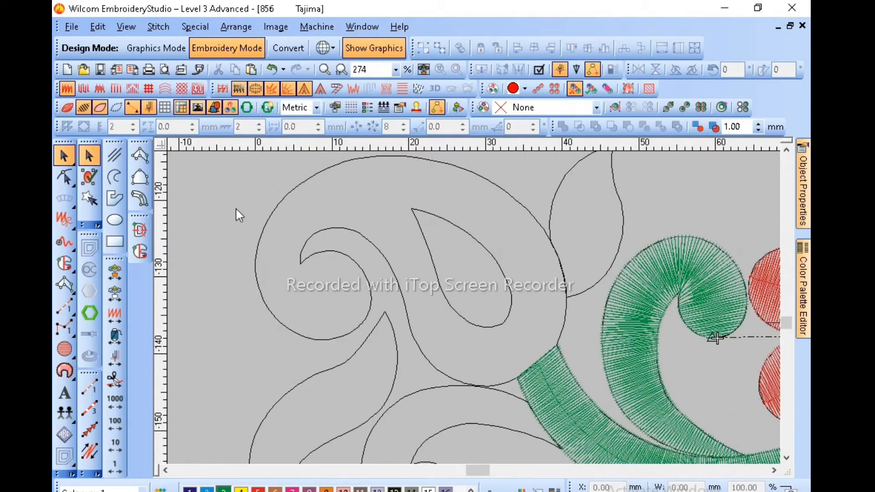
{"action": "key", "text": "z"}
{"action": "key", "text": "shift+z"}
{"action": "key", "text": "shift+z"}
{"action": "key", "text": "shift+z"}
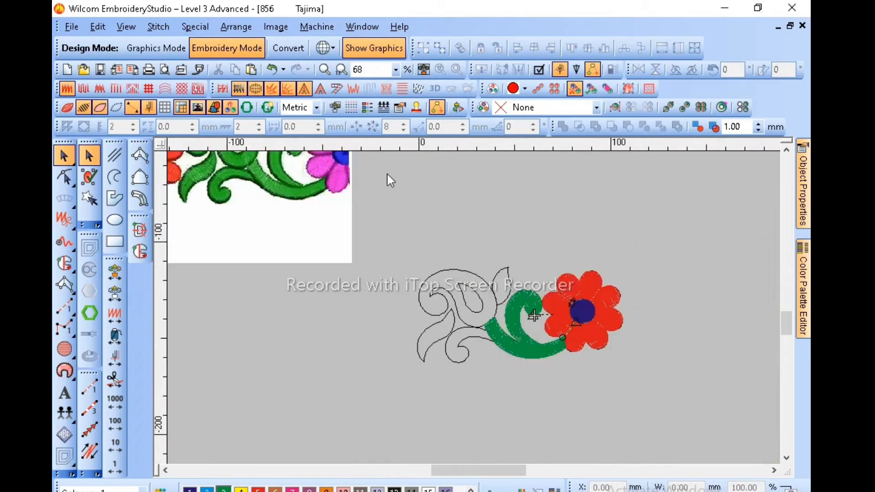
{"action": "key", "text": "shift+z"}
{"action": "key", "text": "b"}
{"action": "left_click_drag", "start_coordinate": [377, 195], "coordinate": [349, 252]}
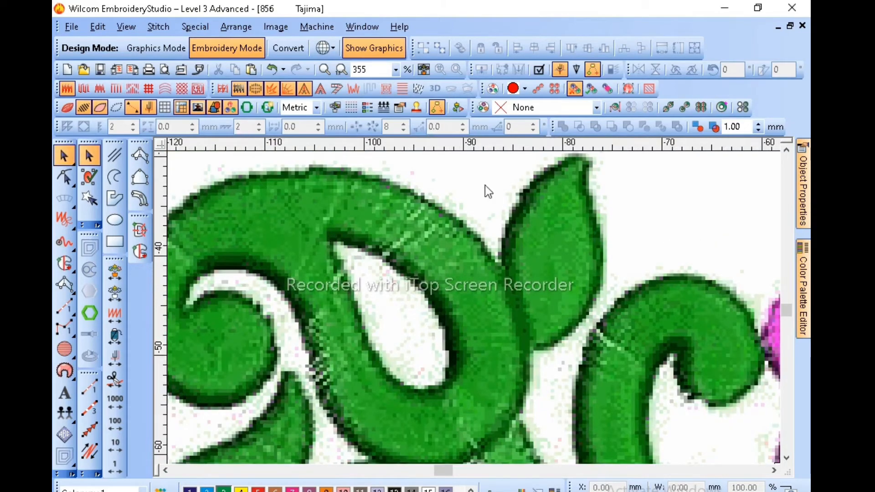
Return to the vine outline and select the teardrop shape inside the large leaf scroll.
{"action": "key", "text": "shift+z"}
{"action": "key", "text": "shift+z"}
{"action": "key", "text": "shift+z"}
{"action": "key", "text": "b"}
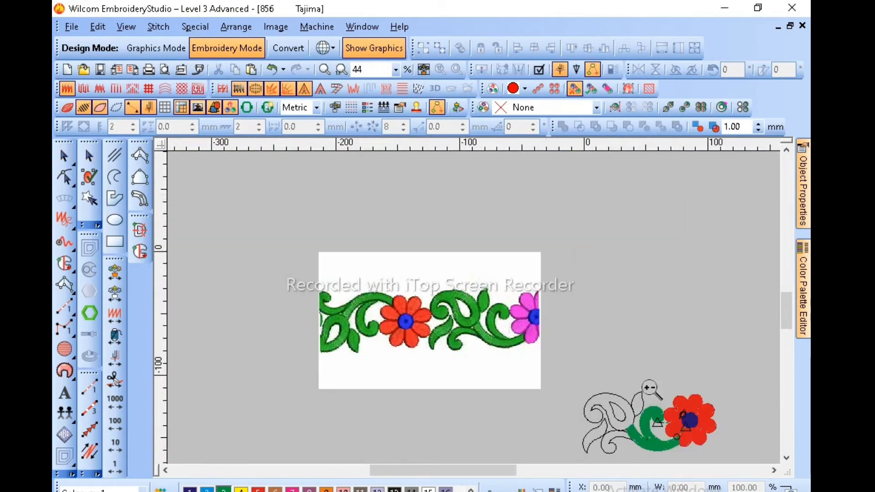
{"action": "left_click_drag", "start_coordinate": [644, 392], "coordinate": [611, 455]}
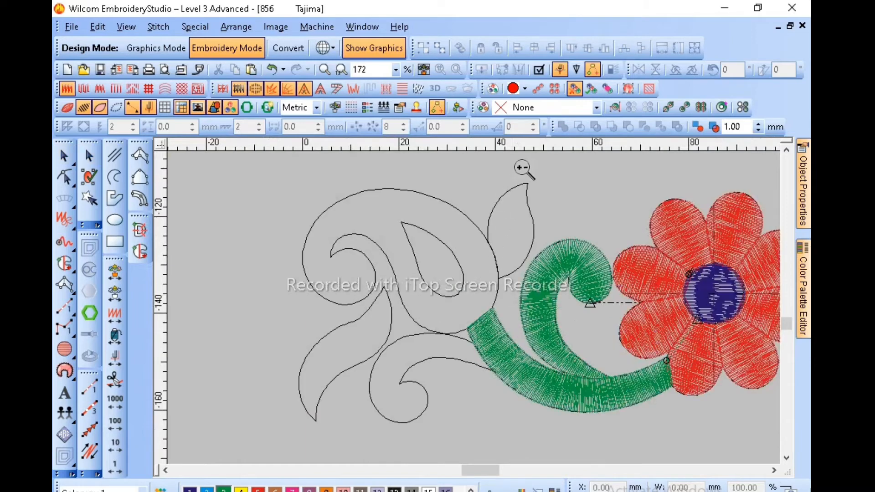
{"action": "left_click_drag", "start_coordinate": [516, 180], "coordinate": [395, 359]}
{"action": "left_click", "coordinate": [412, 319]}
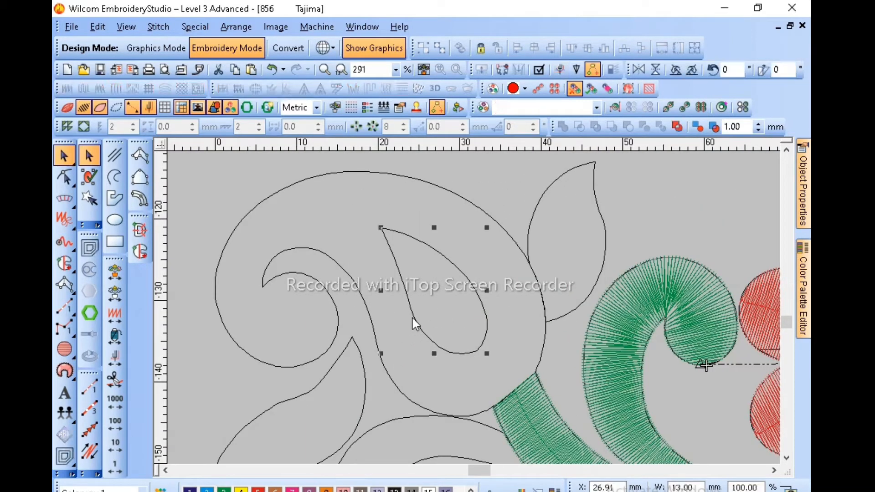
Select the large leaf scroll outline together with its inner teardrop and generate the scroll's stitch fill, leaving the teardrop open.
{"action": "left_click", "coordinate": [391, 380]}
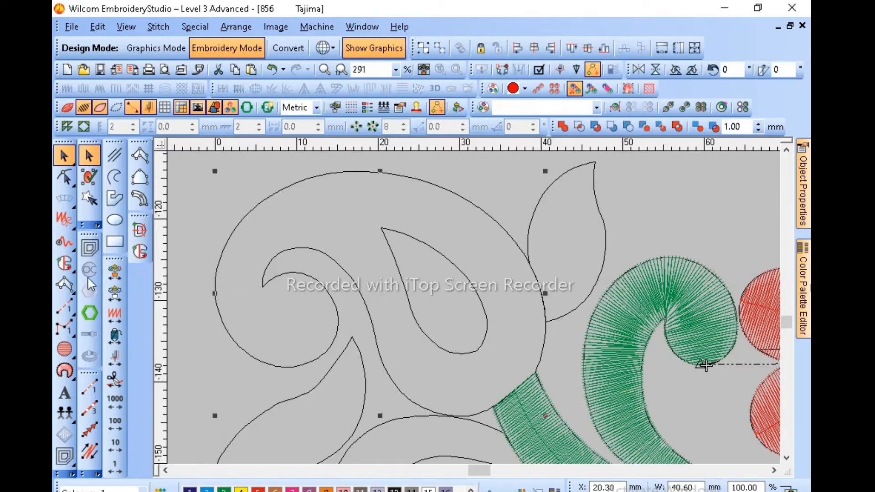
{"action": "left_click", "coordinate": [66, 266]}
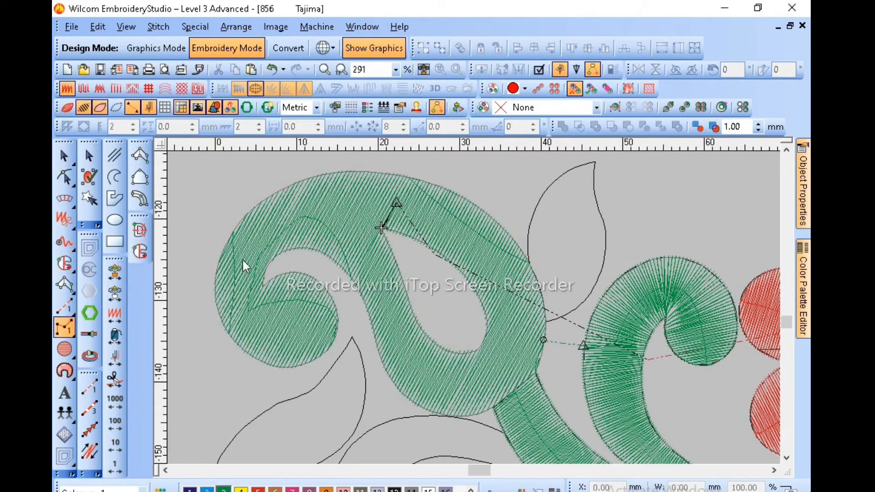
{"action": "key", "text": "Escape"}
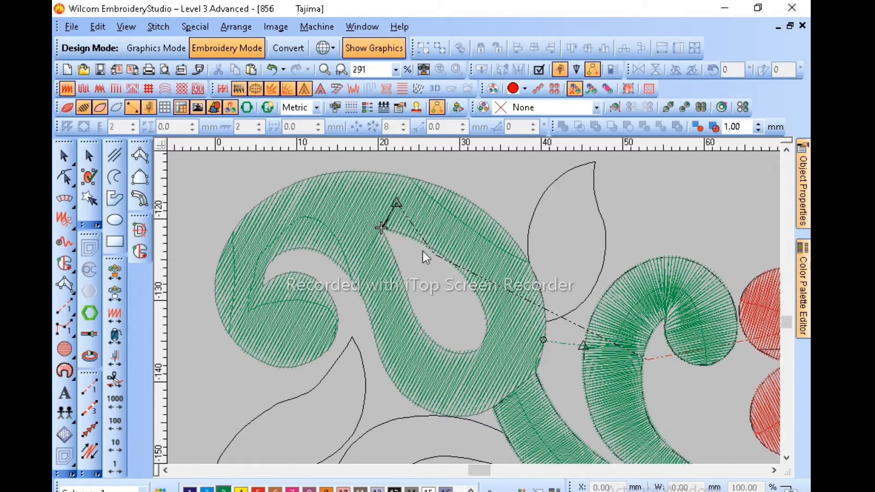
{"action": "key", "text": "z"}
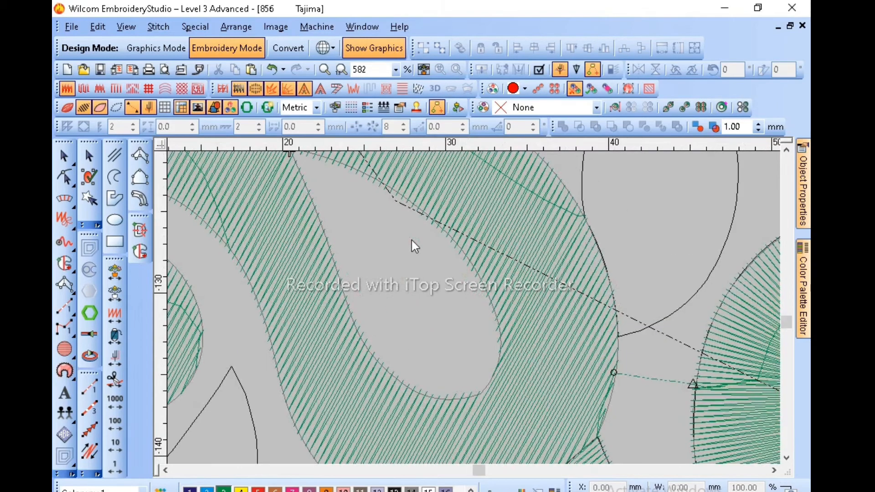
{"action": "key", "text": "shift+z"}
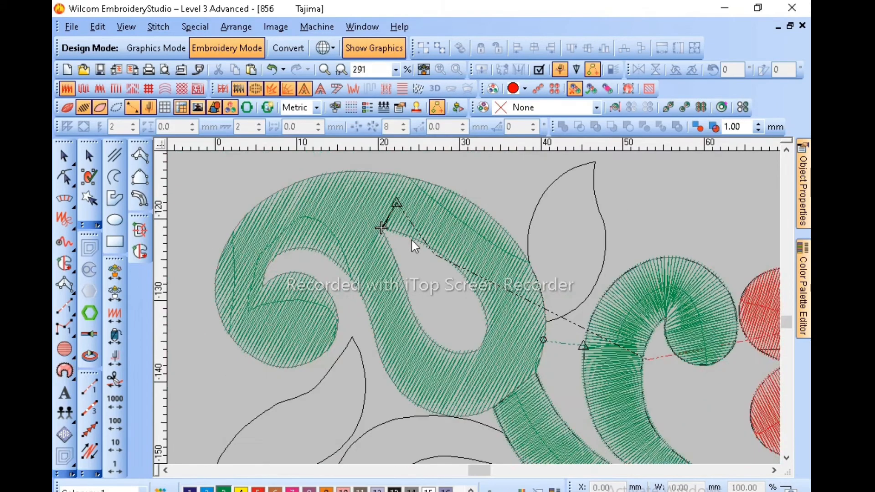
Reshape the large scroll's fill by moving its stitch start and end points to the junction with the stem.
{"action": "left_click", "coordinate": [447, 235]}
{"action": "scroll", "coordinate": [447, 234], "scroll_direction": "down", "scroll_amount": 3}
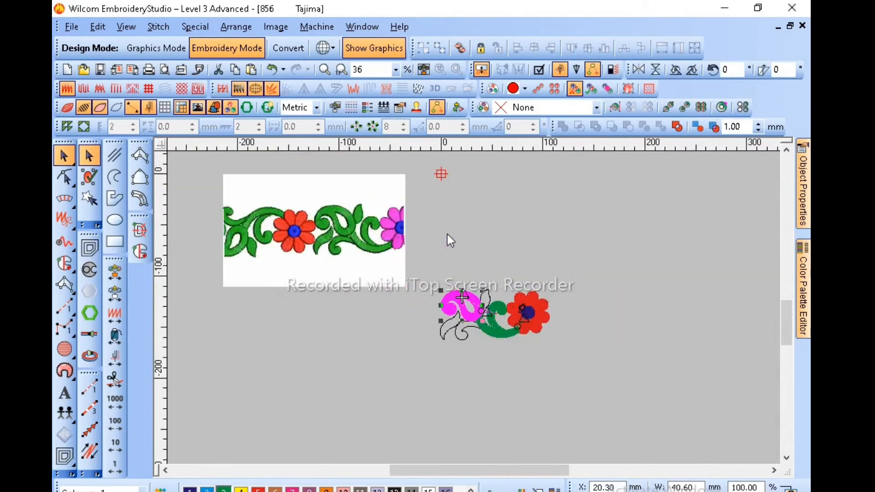
{"action": "scroll", "coordinate": [447, 234], "scroll_direction": "up", "scroll_amount": 4}
{"action": "key", "text": "h"}
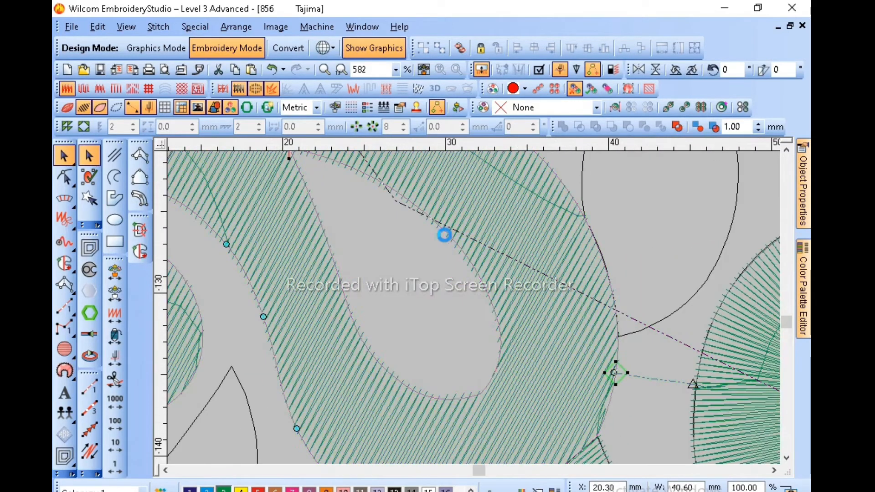
{"action": "key", "text": "shift+z"}
{"action": "left_click_drag", "start_coordinate": [552, 350], "coordinate": [541, 386]}
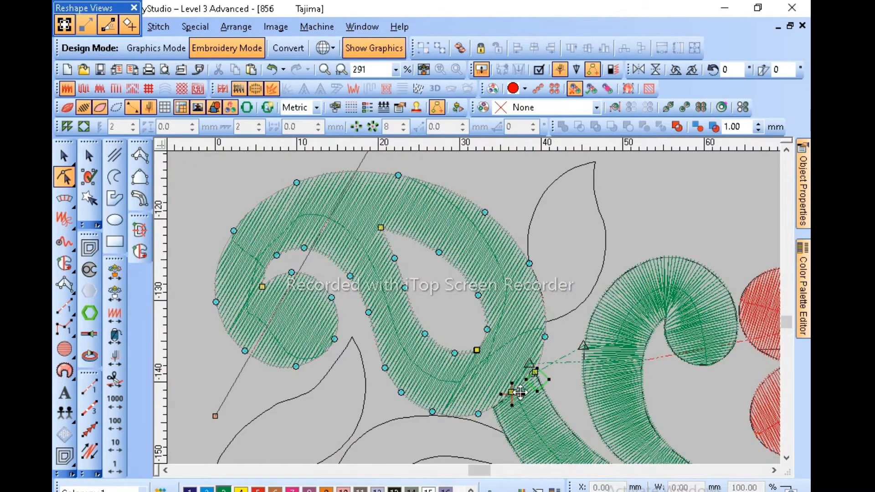
{"action": "mouse_move", "coordinate": [514, 393]}
{"action": "left_mouse_down"}
{"action": "mouse_move", "coordinate": [539, 374]}
{"action": "mouse_move", "coordinate": [536, 382]}
{"action": "left_mouse_up"}
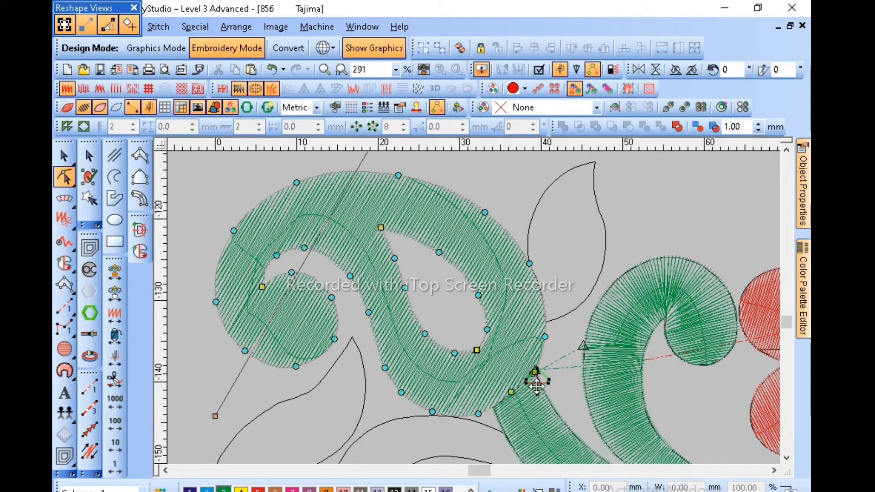
{"action": "key", "text": "Escape"}
Check the filled scroll together with the stem, curl and flower in the realistic stitch view.
{"action": "key", "text": "shift+z"}
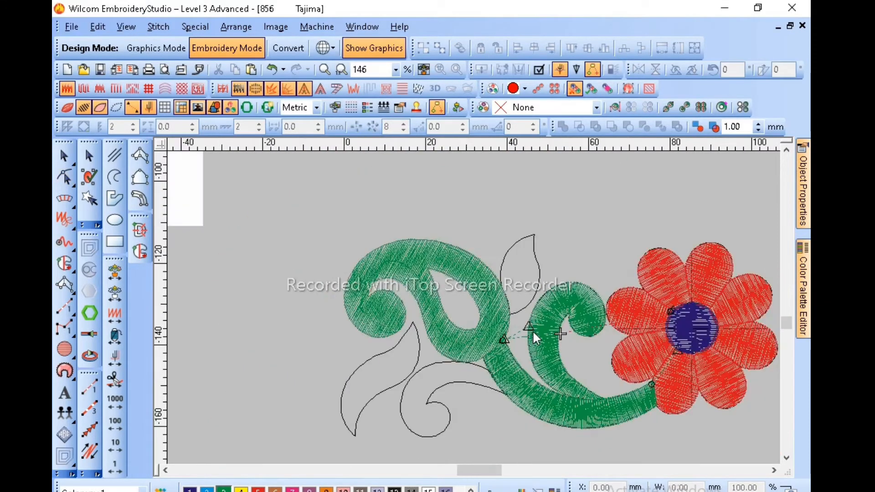
{"action": "key", "text": "shift+z"}
{"action": "key", "text": "shift+z"}
{"action": "key", "text": "shift+z"}
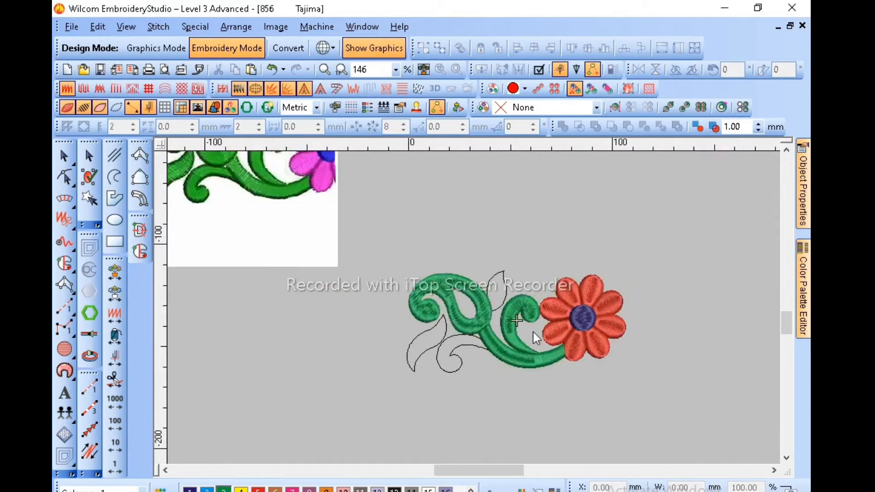
{"action": "key", "text": "z"}
{"action": "key", "text": "z"}
{"action": "key", "text": "z"}
Start a closed fill outline for the upper leaf at its base on the scroll, tracing the lower right edge with curve points.
{"action": "key", "text": "b"}
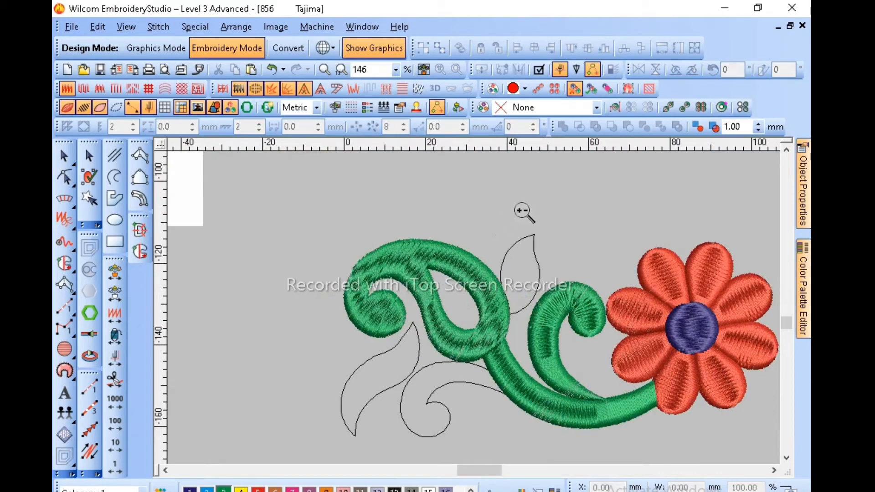
{"action": "left_click_drag", "start_coordinate": [538, 218], "coordinate": [505, 332]}
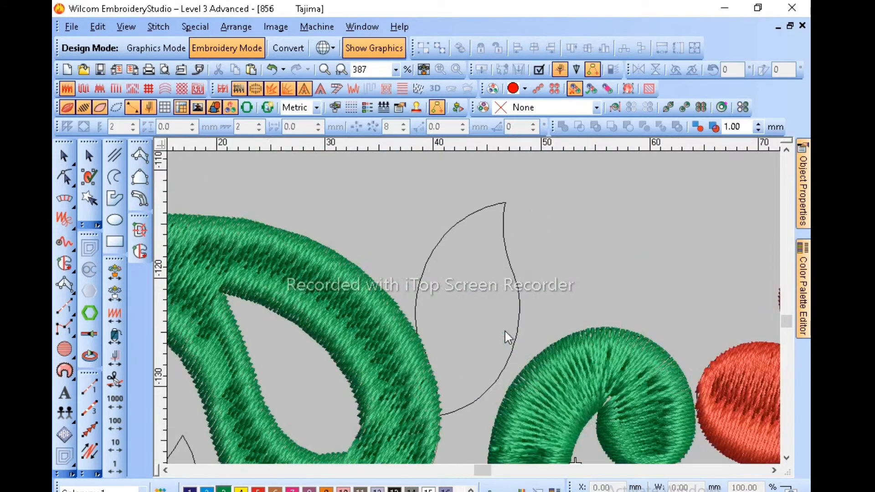
{"action": "key", "text": "t"}
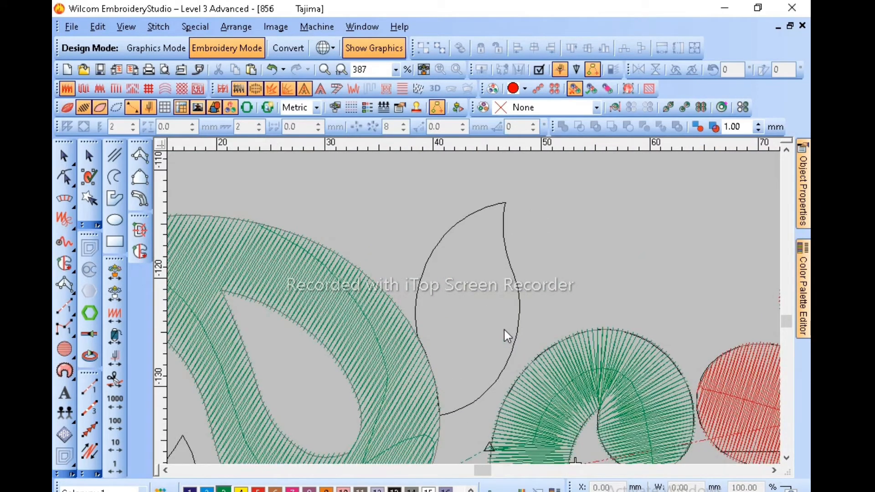
{"action": "key", "text": "b"}
{"action": "left_click_drag", "start_coordinate": [520, 299], "coordinate": [367, 472]}
{"action": "key", "text": "z"}
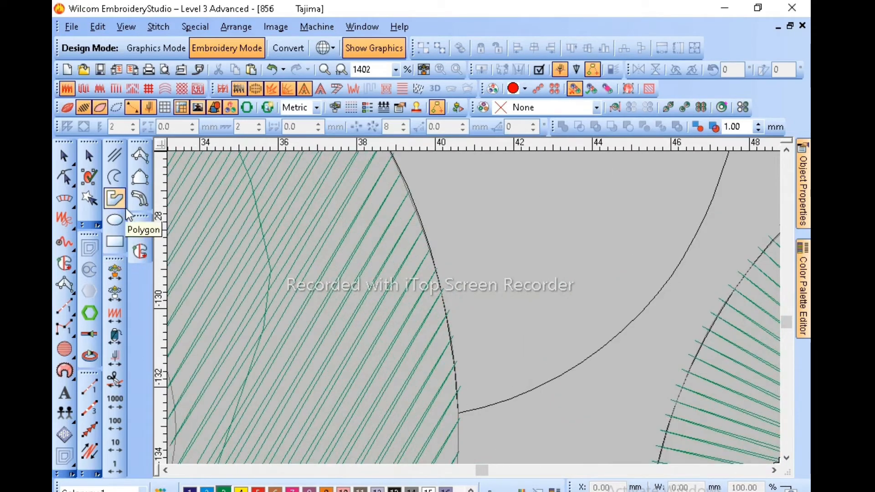
{"action": "left_click", "coordinate": [64, 263]}
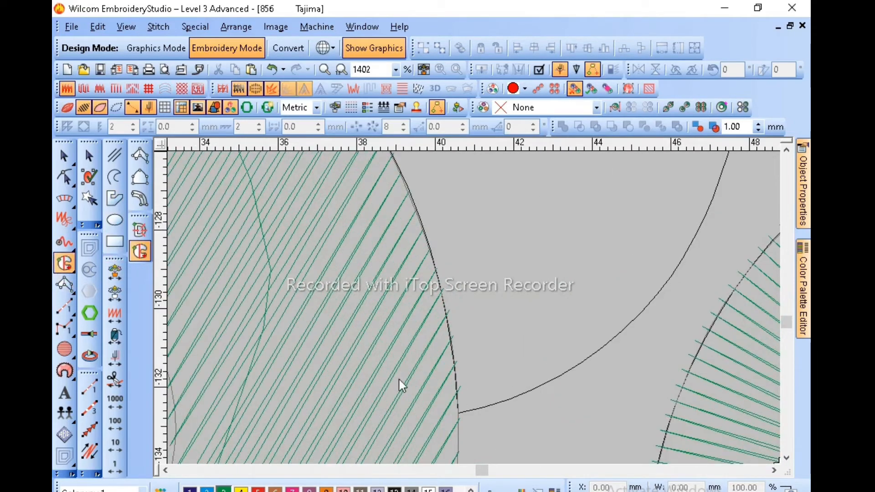
{"action": "left_click", "coordinate": [456, 413]}
{"action": "right_click", "coordinate": [615, 338]}
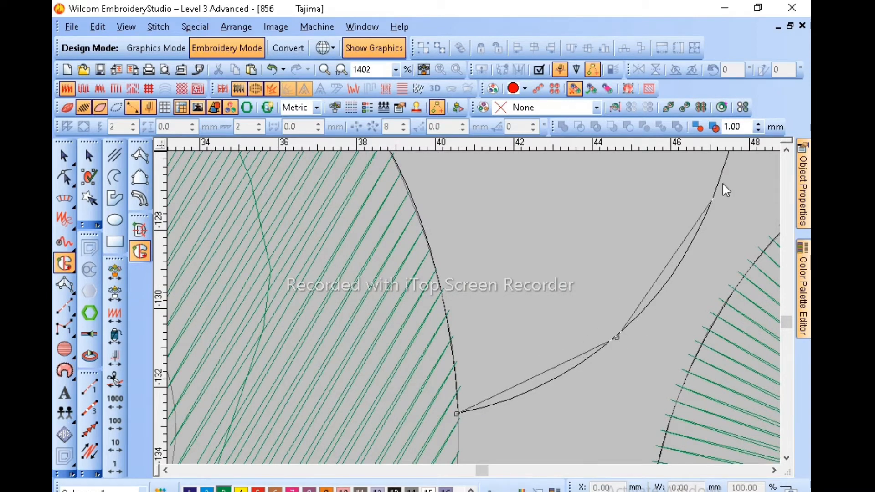
{"action": "right_click", "coordinate": [515, 311]}
{"action": "key", "text": "shift+z"}
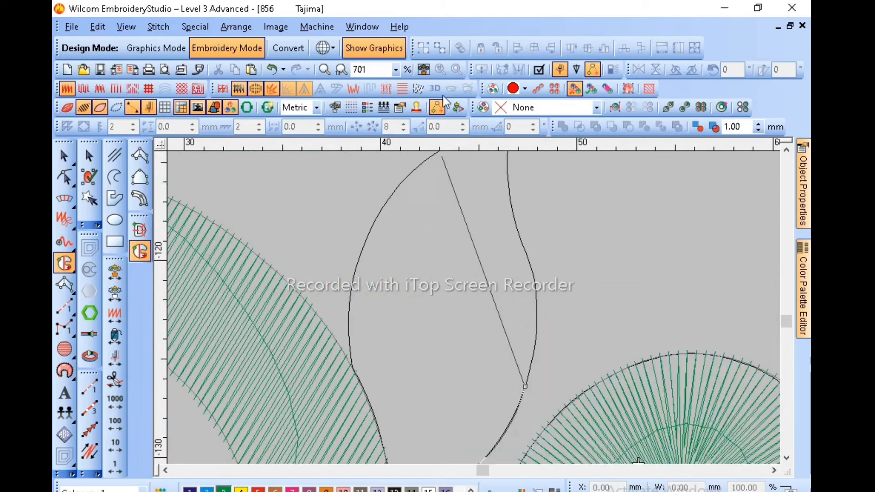
Continue the leaf's outline points up its right edge to the pointed tip.
{"action": "key", "text": "z"}
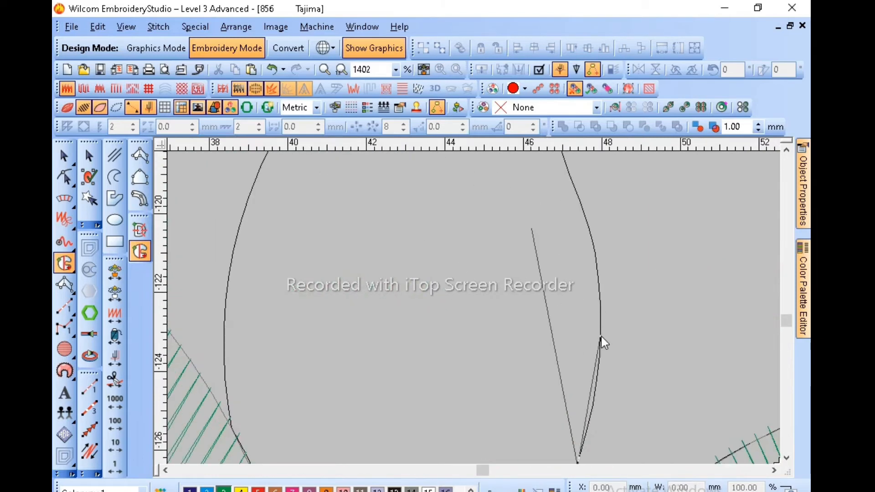
{"action": "left_click", "coordinate": [601, 336]}
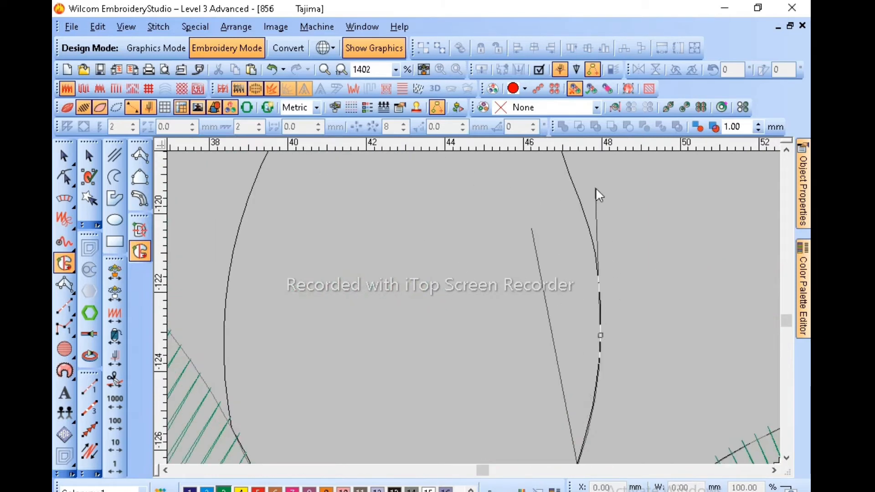
{"action": "left_click", "coordinate": [588, 225]}
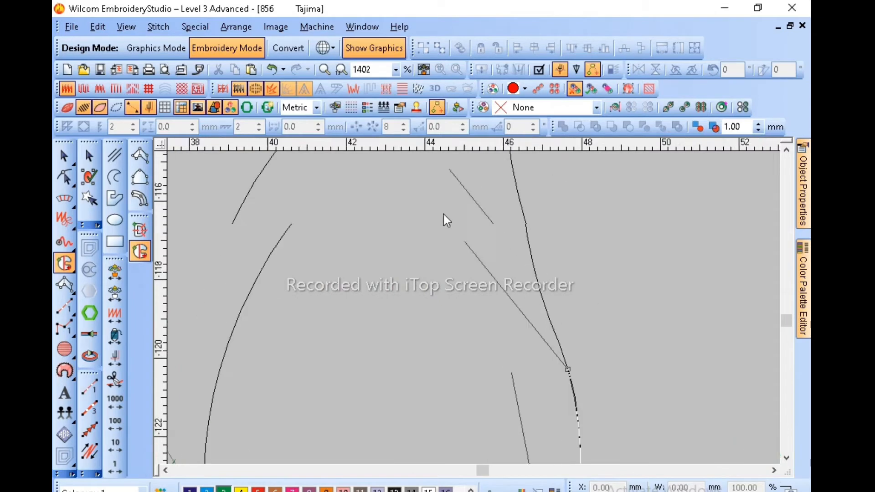
{"action": "left_click", "coordinate": [564, 331]}
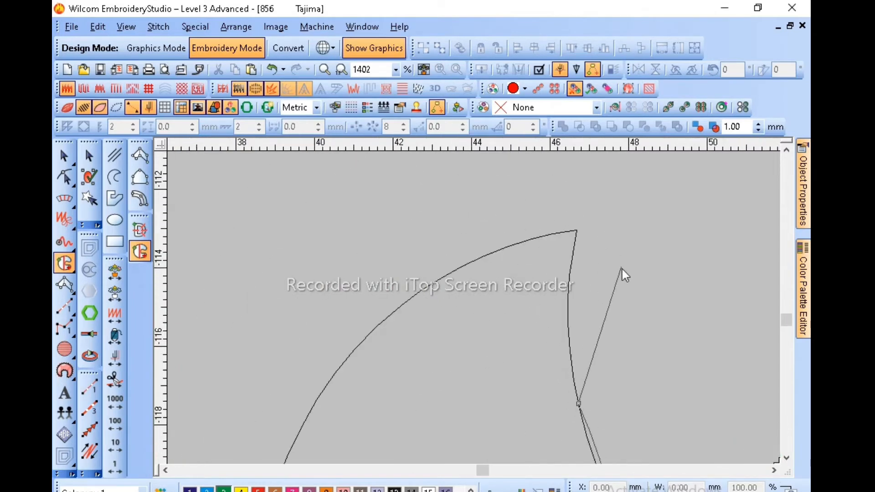
{"action": "left_click", "coordinate": [571, 268]}
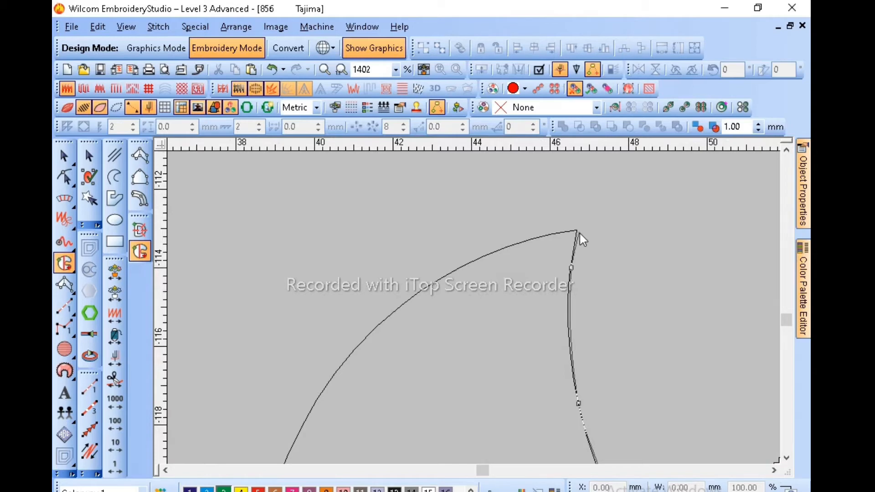
{"action": "left_click", "coordinate": [579, 232]}
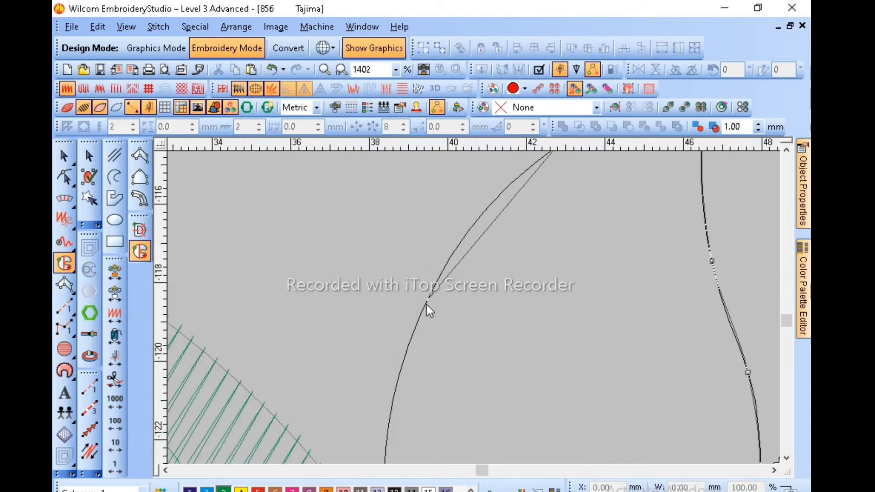
Trace the leaf's left edge down along the scroll to the starting point at its base and generate the fill.
{"action": "left_click", "coordinate": [421, 316]}
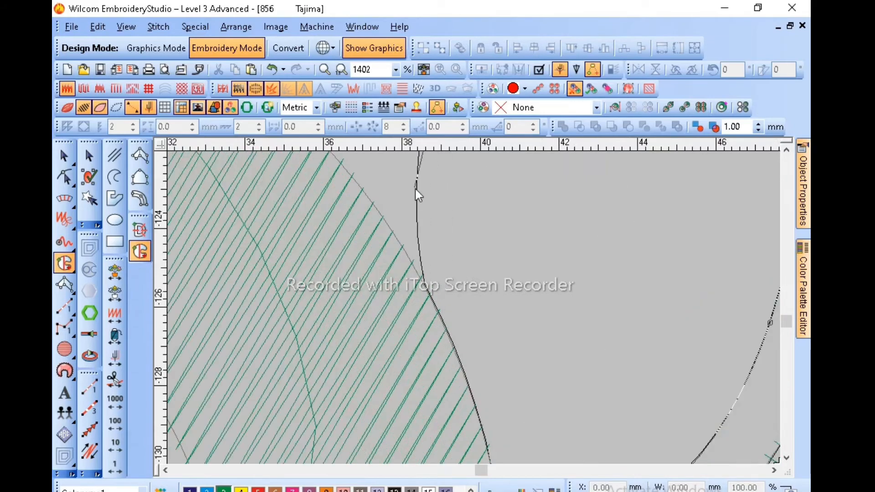
{"action": "left_click", "coordinate": [419, 183]}
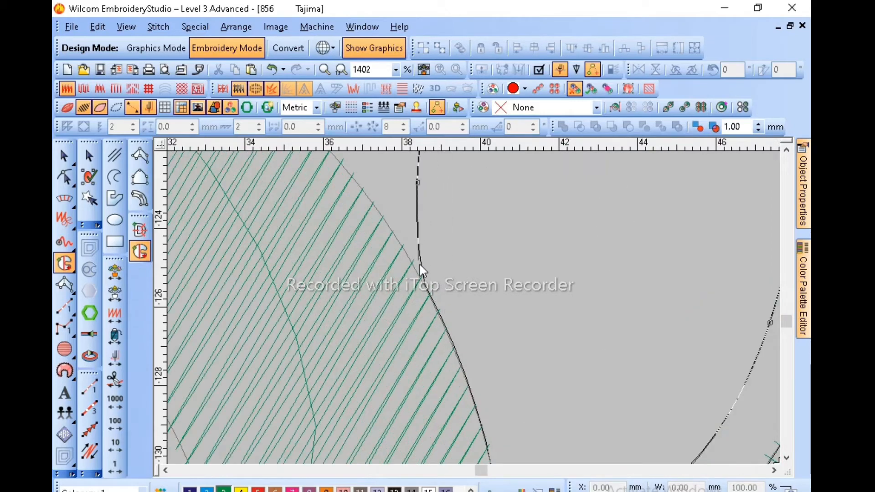
{"action": "left_click", "coordinate": [427, 288]}
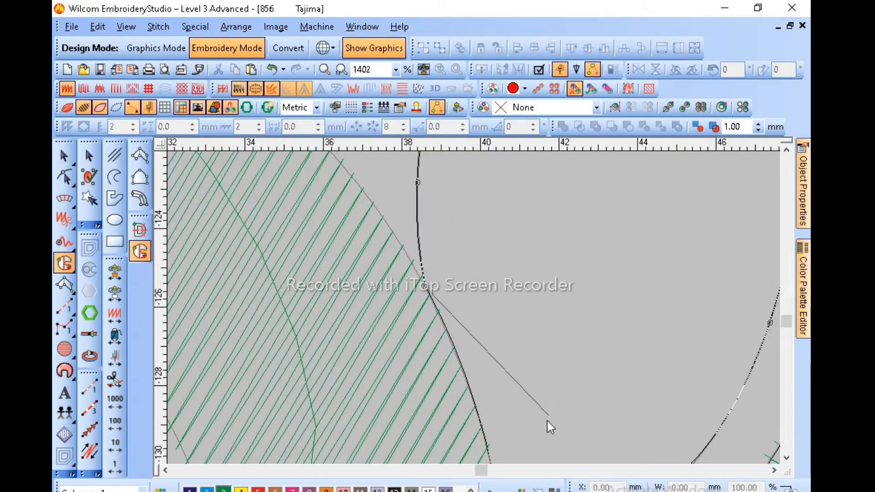
{"action": "left_click", "coordinate": [467, 359]}
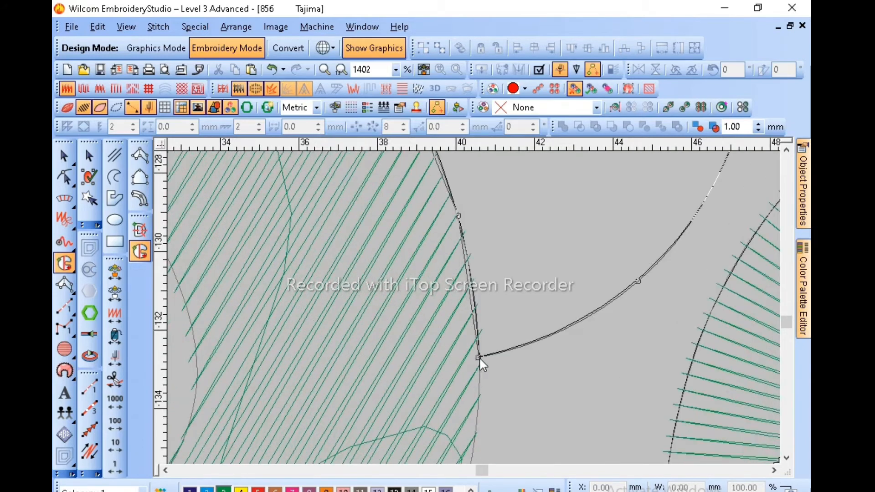
{"action": "left_click", "coordinate": [479, 356]}
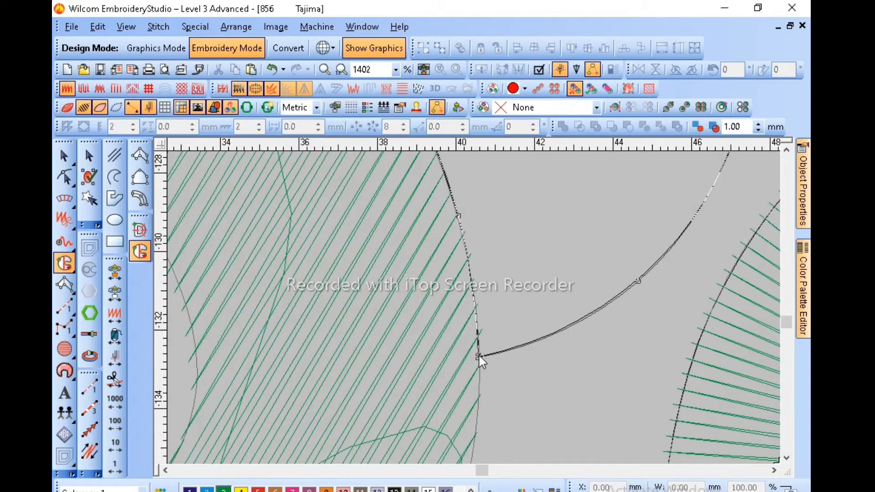
{"action": "key", "text": "Return"}
{"action": "key", "text": "Return"}
{"action": "key", "text": "Escape"}
Reshape the upper leaf's fill by moving its start and end points to the base and turning the stitch angle across the leaf.
{"action": "scroll", "coordinate": [606, 241], "scroll_direction": "down", "scroll_amount": 3}
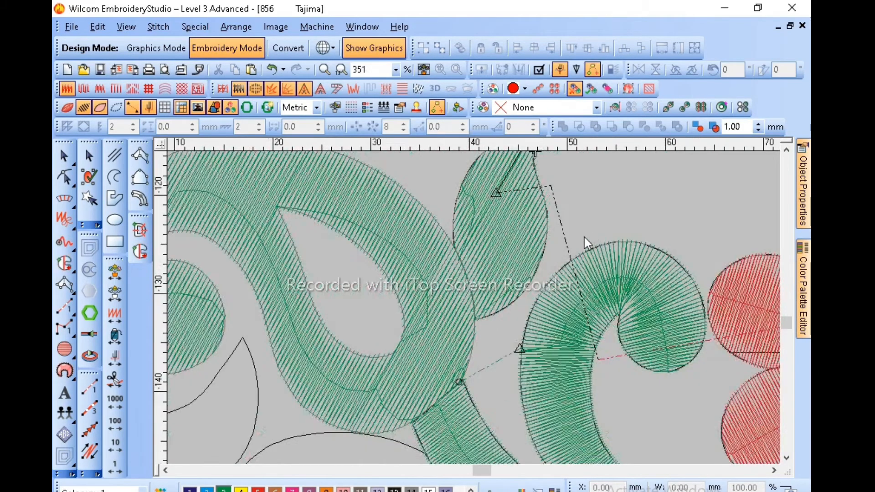
{"action": "scroll", "coordinate": [531, 271], "scroll_direction": "up", "scroll_amount": 1}
{"action": "left_click", "coordinate": [528, 267]}
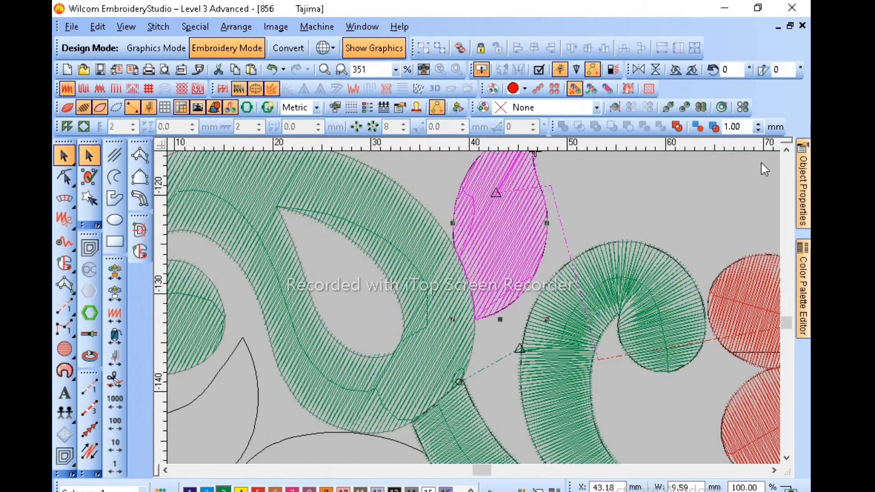
{"action": "left_click", "coordinate": [787, 149]}
{"action": "key", "text": "h"}
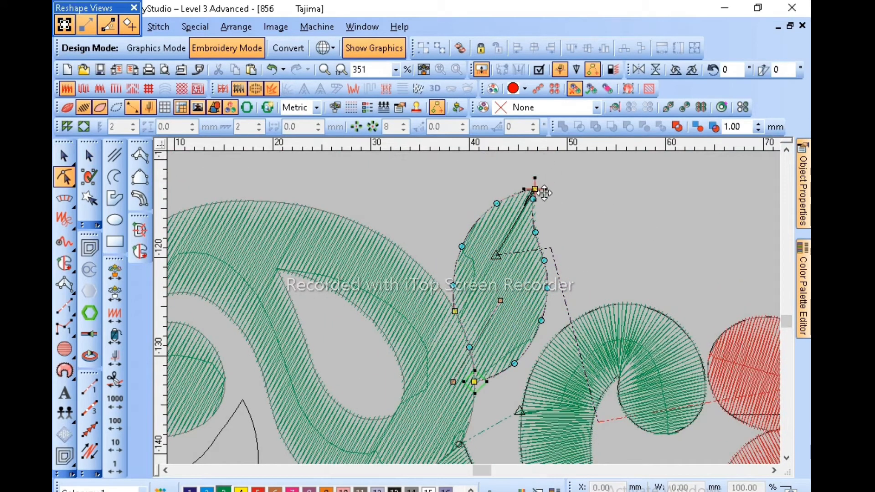
{"action": "left_click_drag", "start_coordinate": [535, 189], "coordinate": [474, 382]}
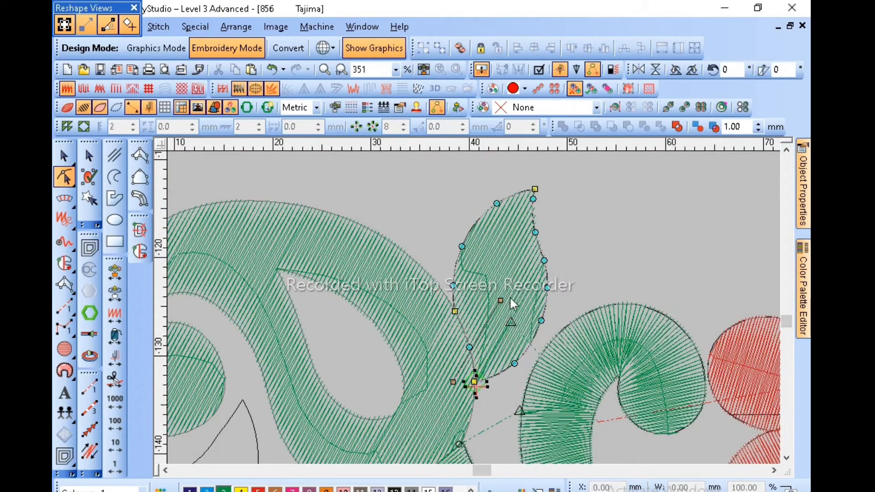
{"action": "left_click_drag", "start_coordinate": [501, 301], "coordinate": [519, 410]}
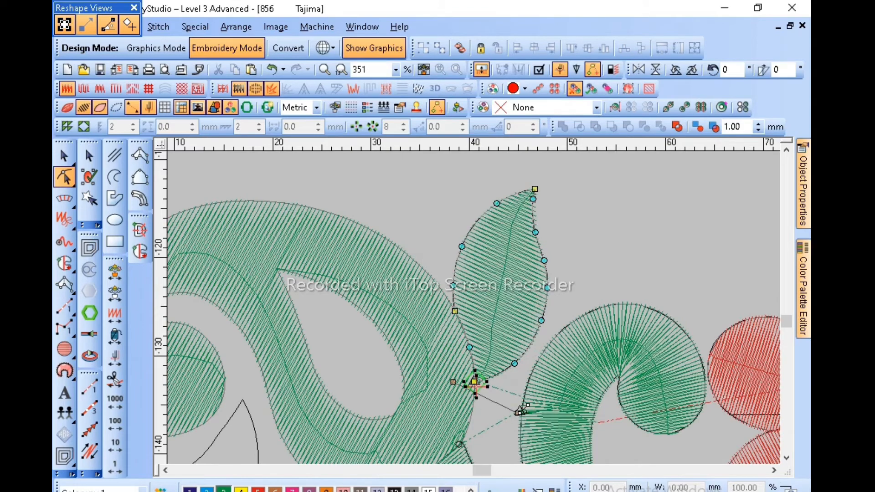
{"action": "key", "text": "Escape"}
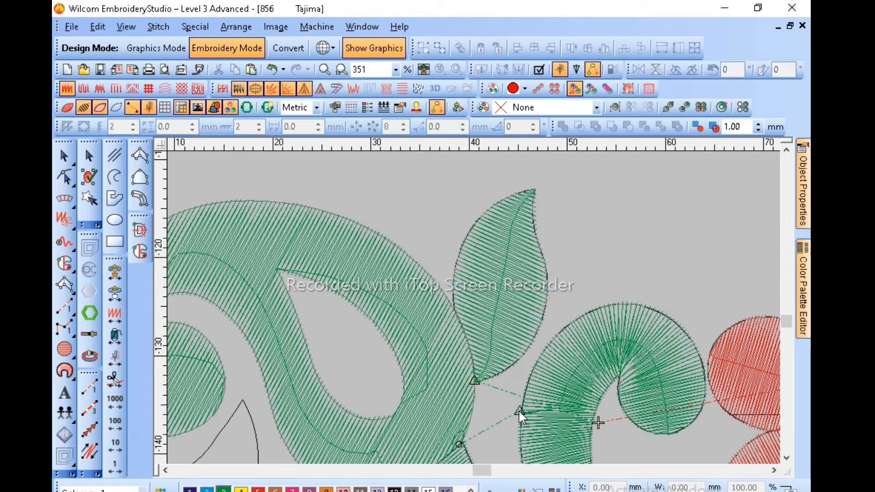
Start a column stitch object for the lower curl at its junction with the main stem, with a second point pair about 4.6 mm wide.
{"action": "key", "text": "shift+z"}
{"action": "key", "text": "t"}
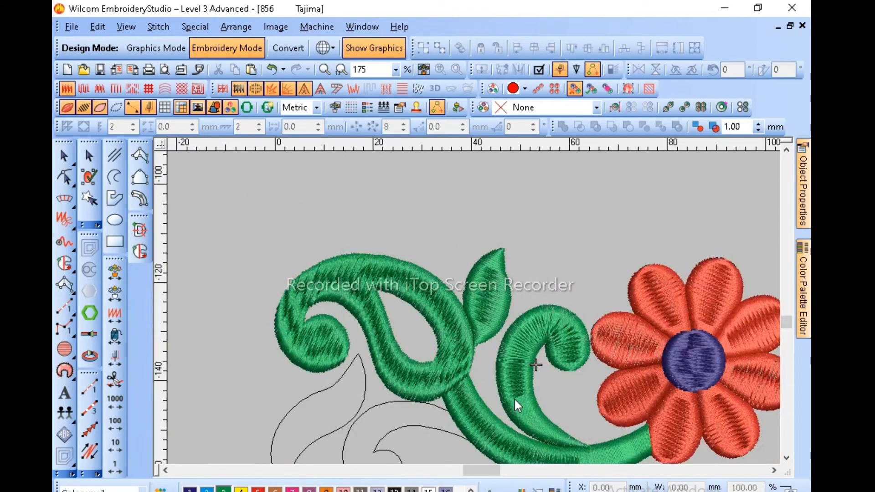
{"action": "key", "text": "shift+z"}
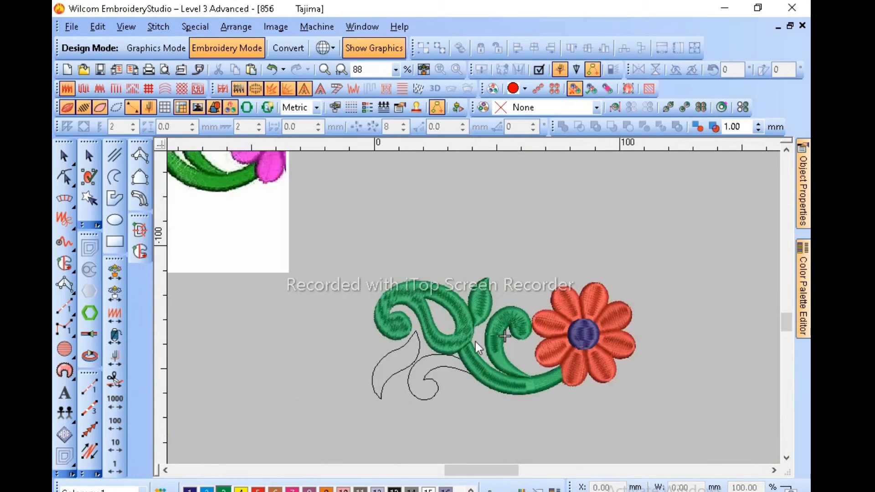
{"action": "left_click_drag", "start_coordinate": [480, 328], "coordinate": [443, 419]}
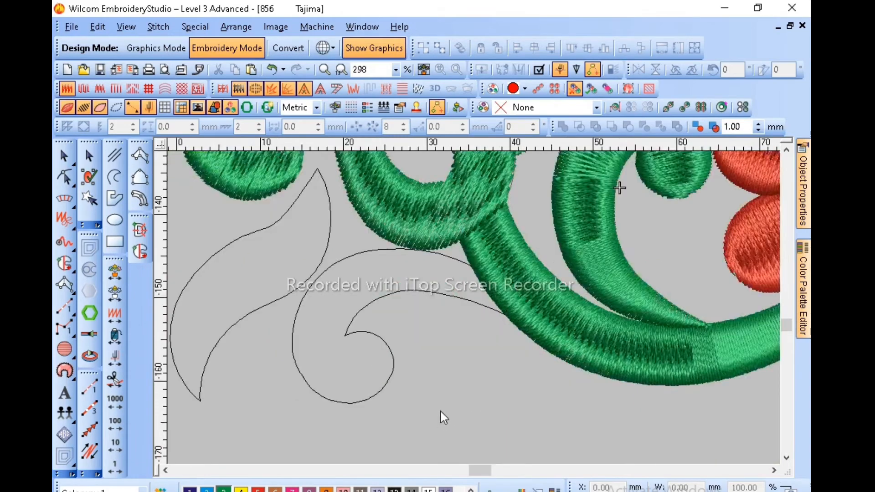
{"action": "key", "text": "z"}
{"action": "key", "text": "t"}
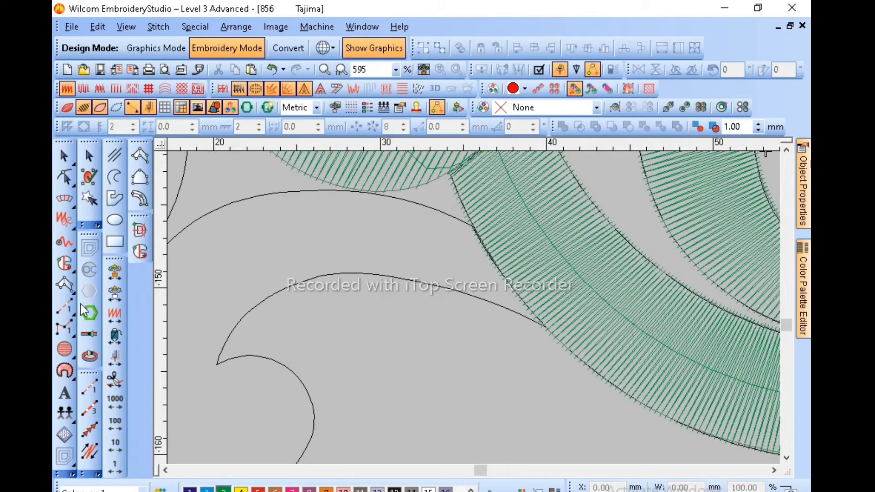
{"action": "left_click", "coordinate": [140, 155]}
{"action": "key", "text": "z"}
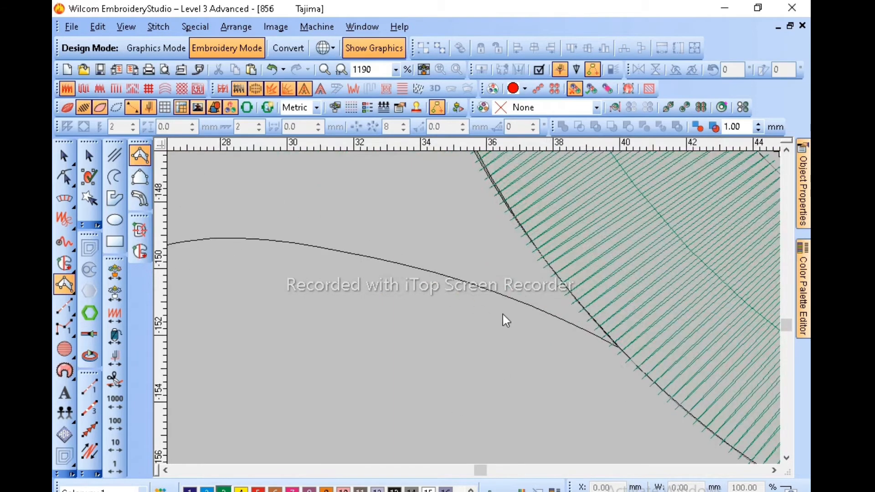
{"action": "left_click_drag", "start_coordinate": [617, 346], "coordinate": [419, 193]}
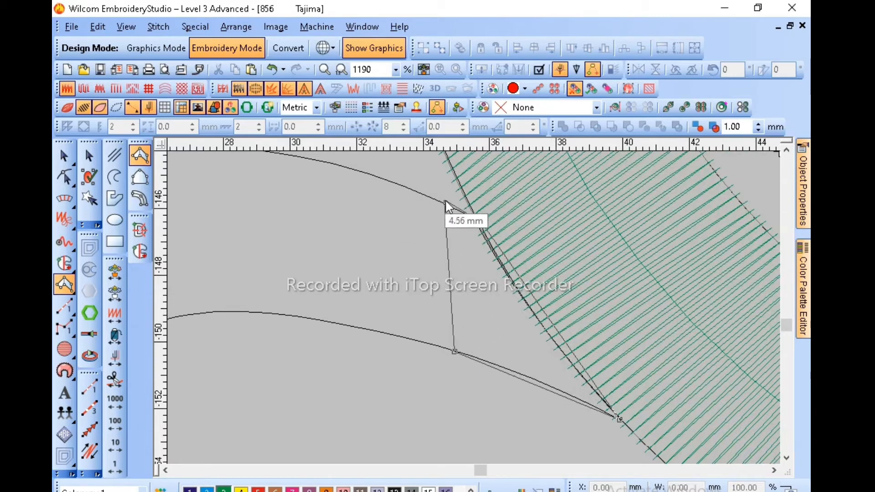
{"action": "left_click", "coordinate": [442, 203]}
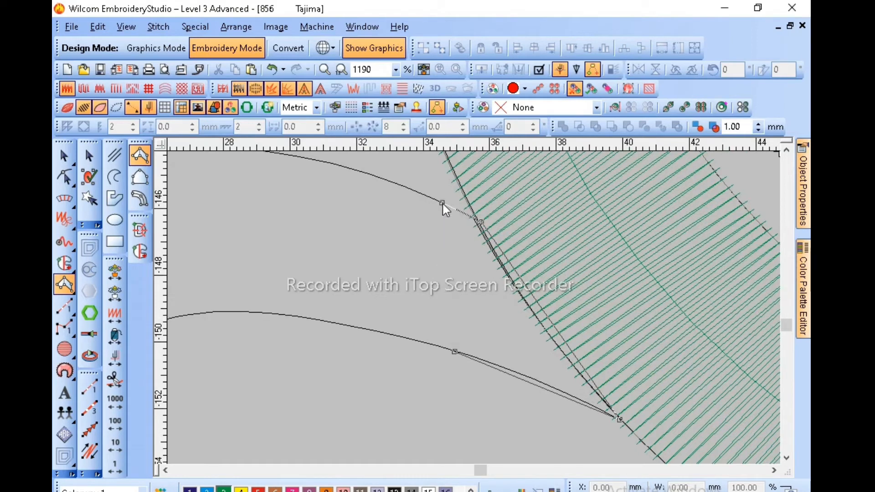
Continue the curl's column with point pairs on its inner and outer edges along the upper arc, starting about 4.9 mm wide.
{"action": "left_click", "coordinate": [283, 316]}
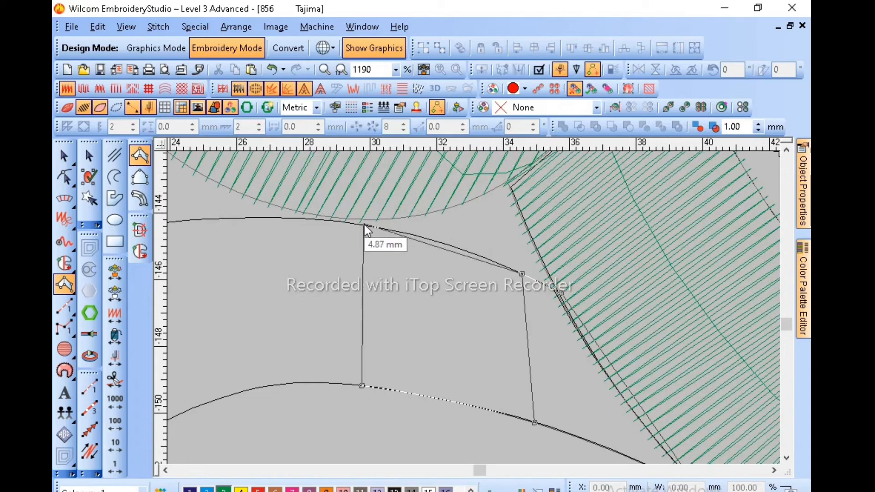
{"action": "left_click", "coordinate": [362, 225]}
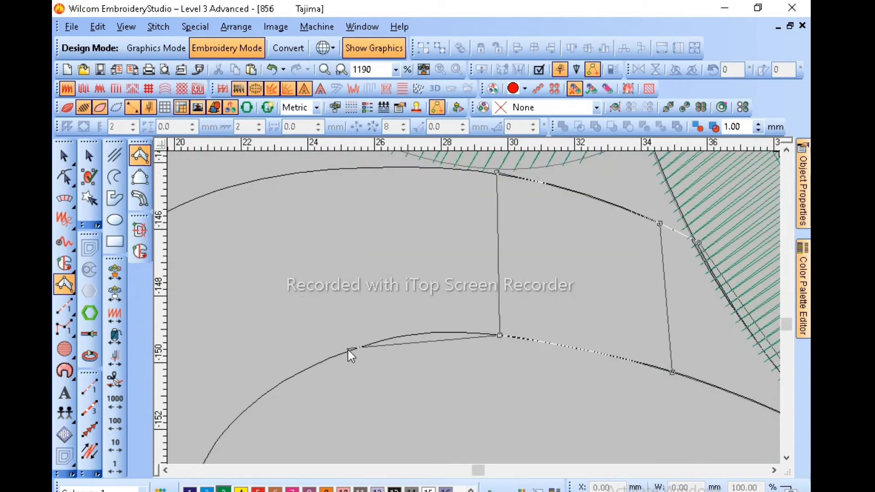
{"action": "left_click", "coordinate": [348, 351]}
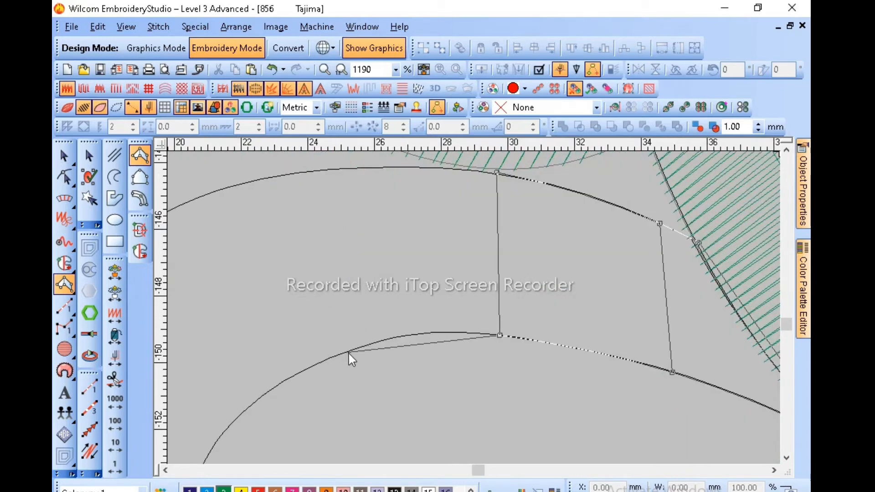
{"action": "left_click", "coordinate": [321, 173]}
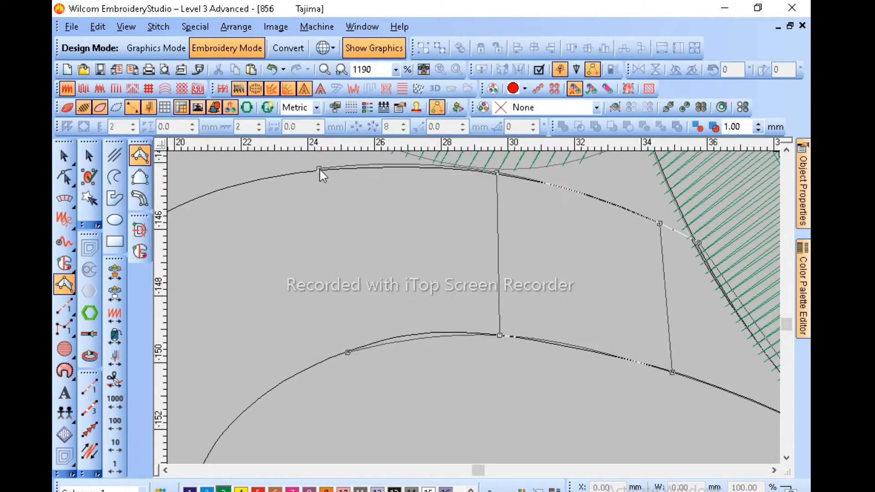
{"action": "left_click", "coordinate": [370, 339]}
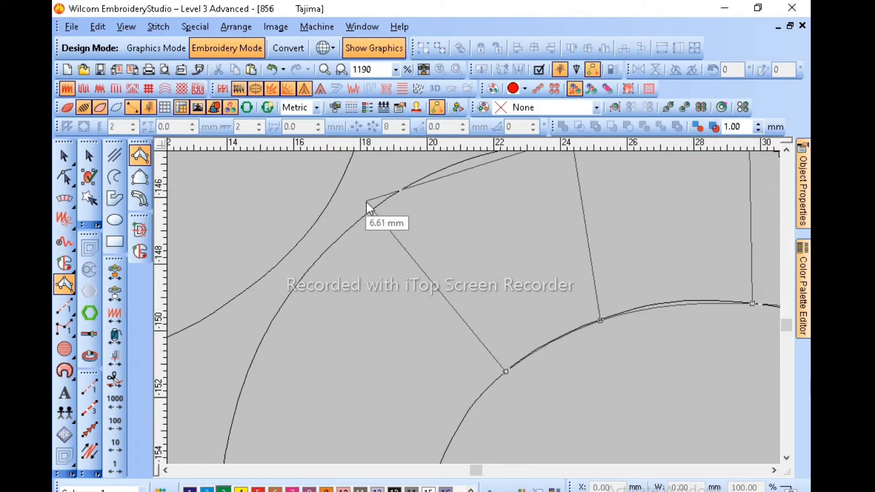
{"action": "left_click", "coordinate": [378, 205]}
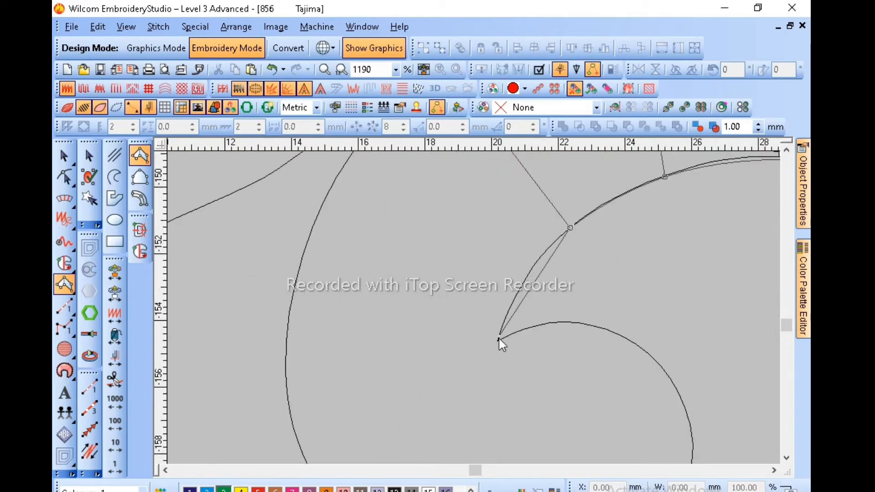
Place point pairs from the curl's inner corner around its rounded end and generate the column stitches.
{"action": "left_click", "coordinate": [499, 338]}
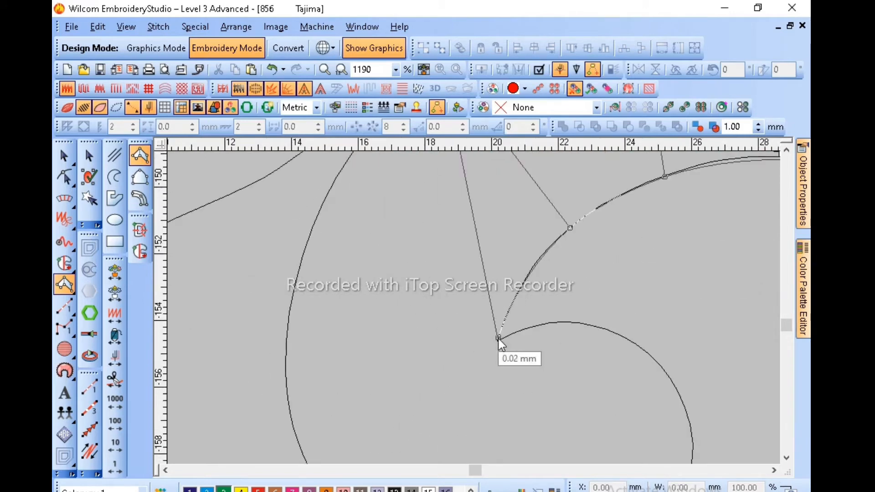
{"action": "left_click", "coordinate": [293, 294]}
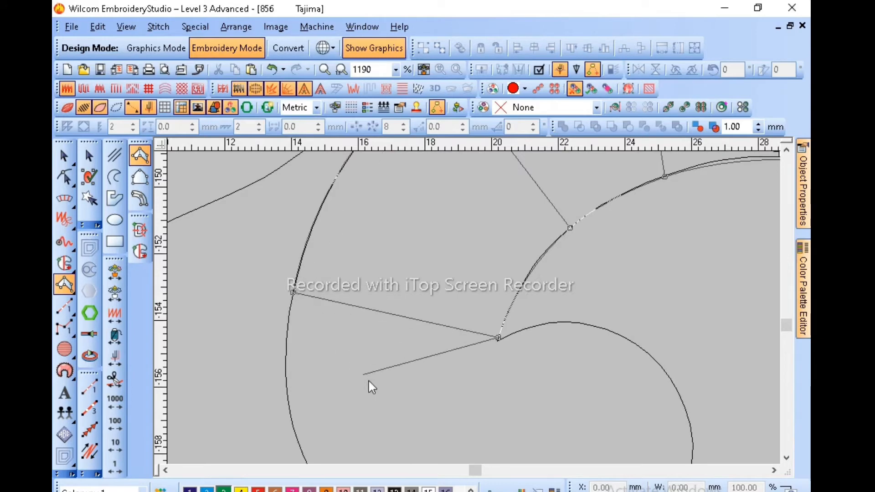
{"action": "left_click", "coordinate": [613, 335]}
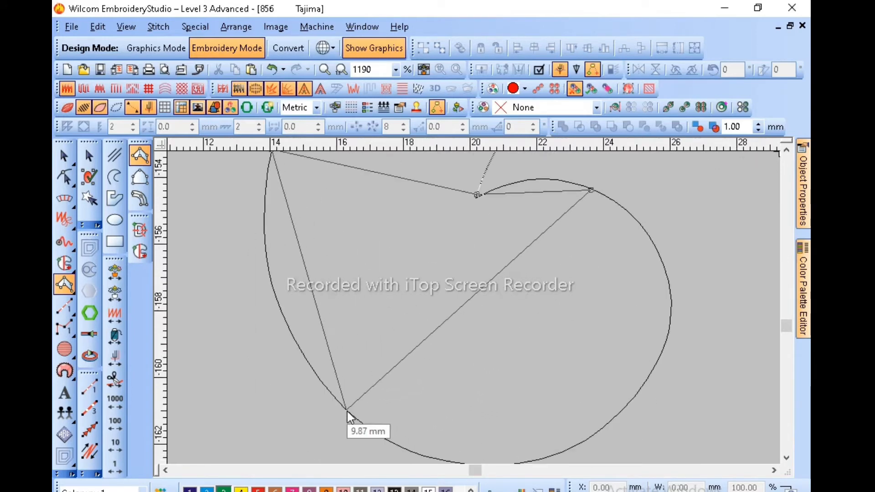
{"action": "left_click", "coordinate": [347, 412]}
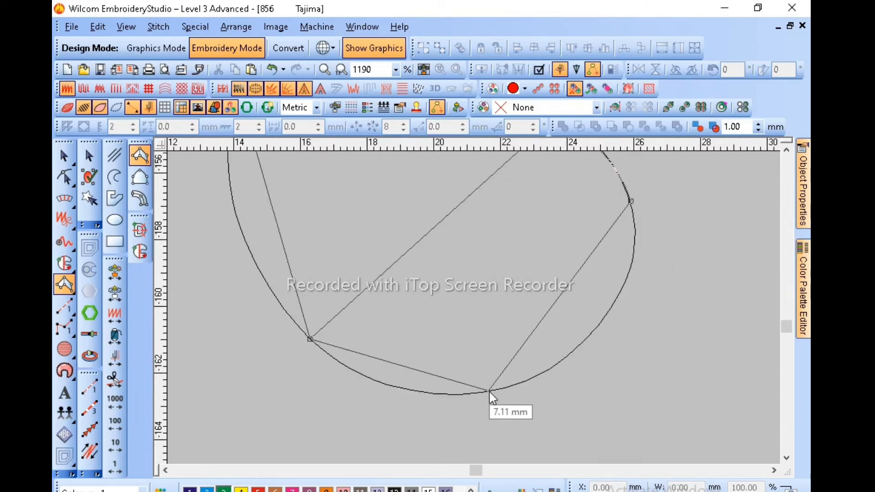
{"action": "left_click", "coordinate": [489, 392]}
{"action": "left_click", "coordinate": [611, 311]}
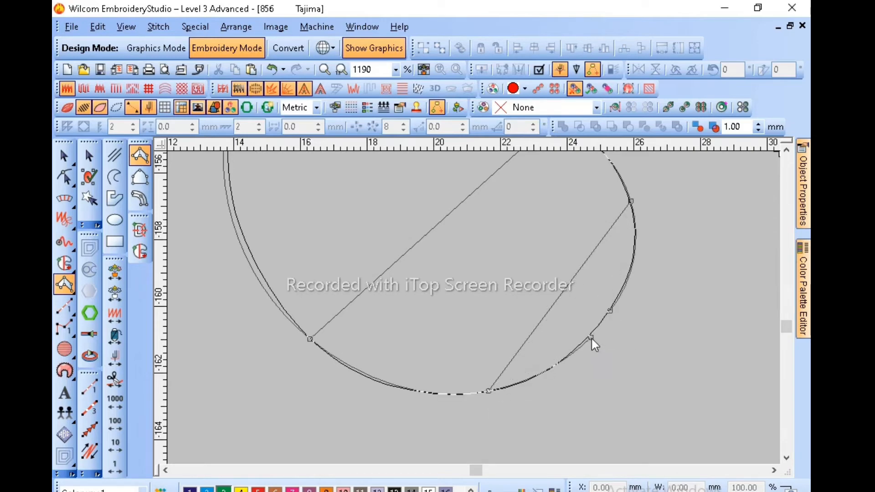
{"action": "key", "text": "Return"}
{"action": "key", "text": "Escape"}
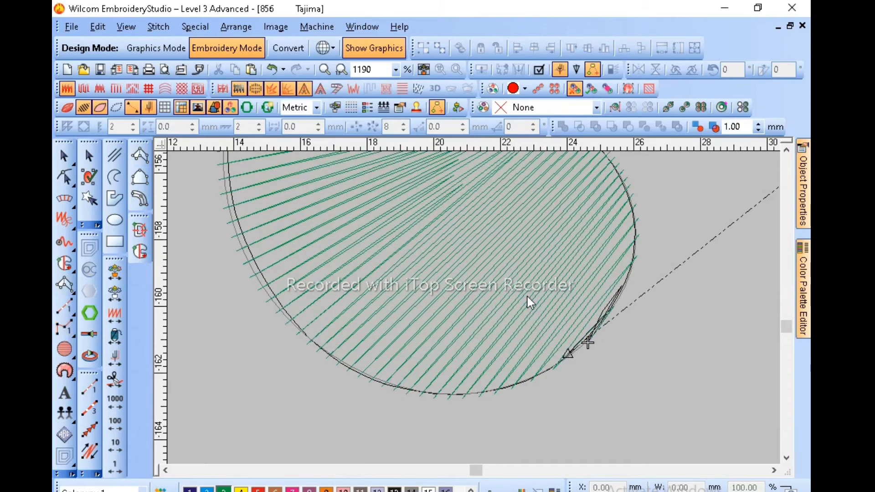
Reshape the lower curl by moving its stitch end point to the lower corner where it joins the main stem.
{"action": "key", "text": "shift+z"}
{"action": "key", "text": "shift+z"}
{"action": "left_click", "coordinate": [510, 294]}
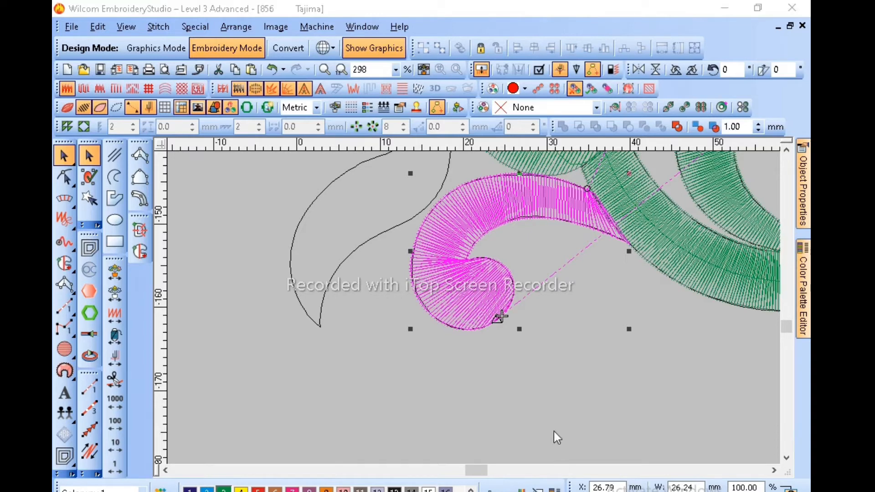
{"action": "left_click", "coordinate": [551, 409]}
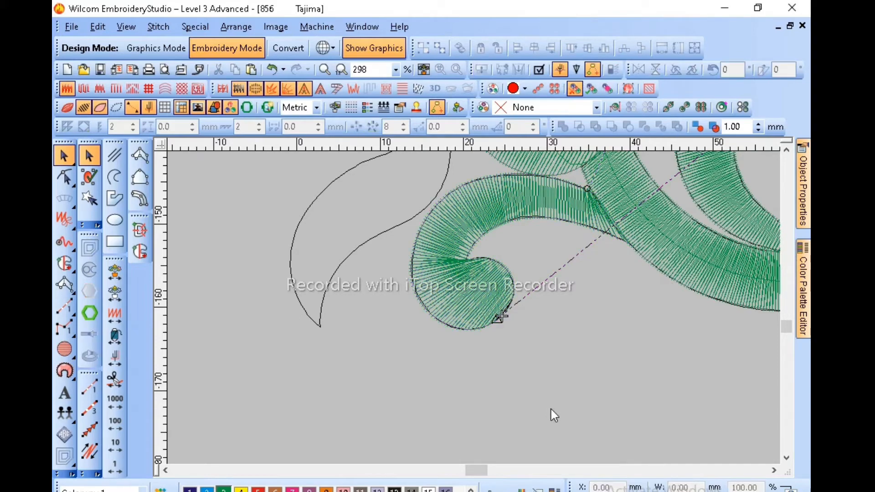
{"action": "left_click", "coordinate": [789, 145]}
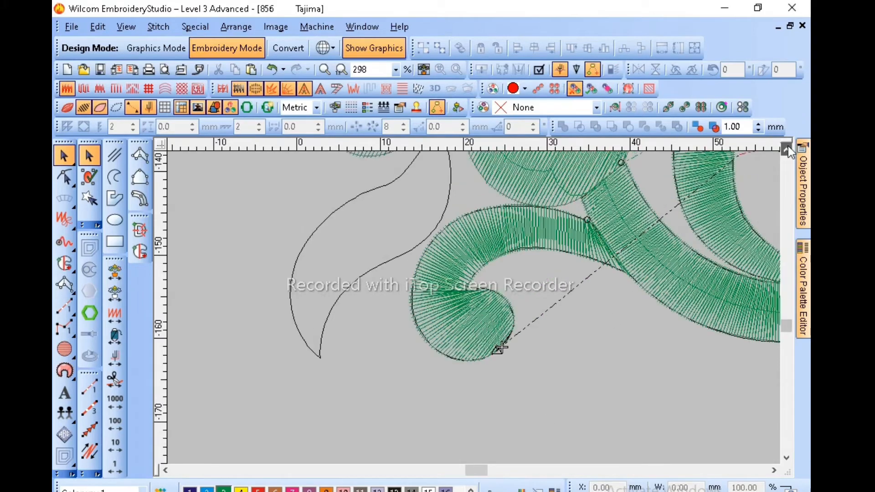
{"action": "left_click", "coordinate": [789, 145]}
{"action": "left_click", "coordinate": [789, 146]}
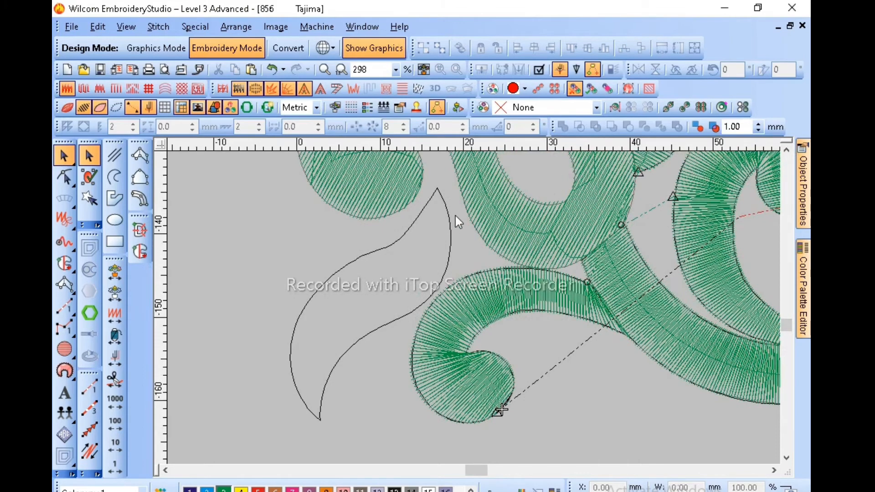
{"action": "left_click", "coordinate": [478, 377]}
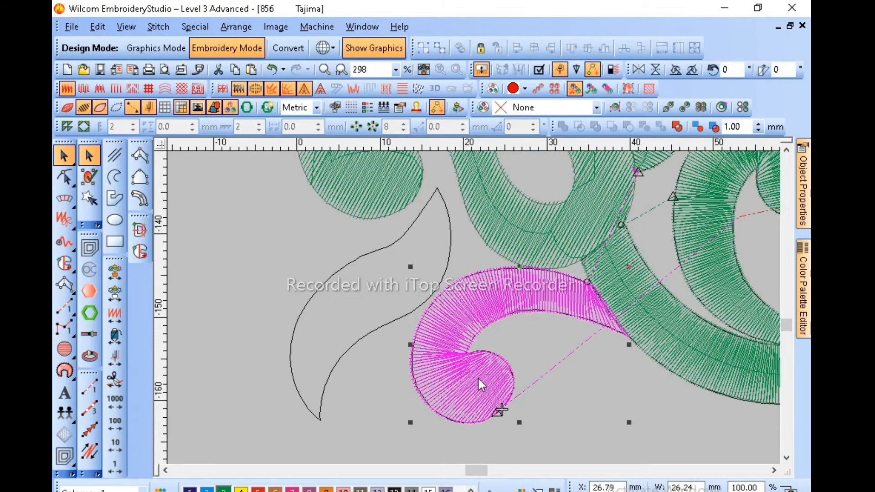
{"action": "key", "text": "h"}
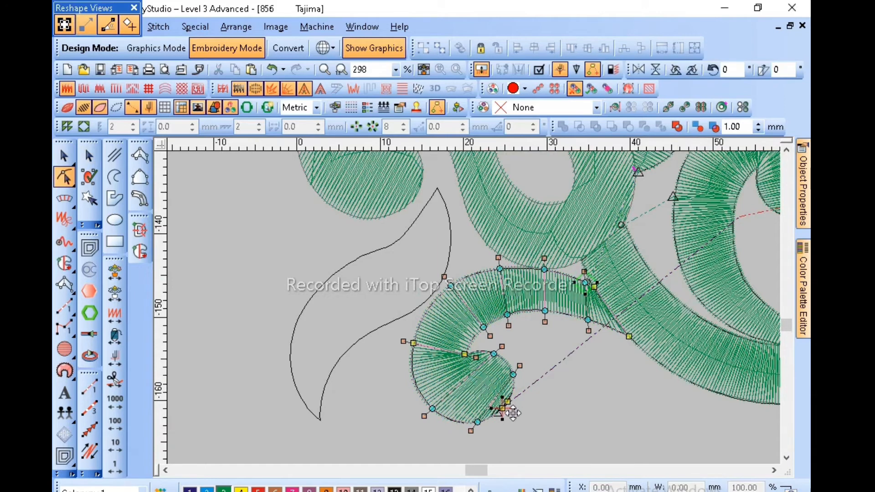
{"action": "left_click_drag", "start_coordinate": [624, 326], "coordinate": [629, 336]}
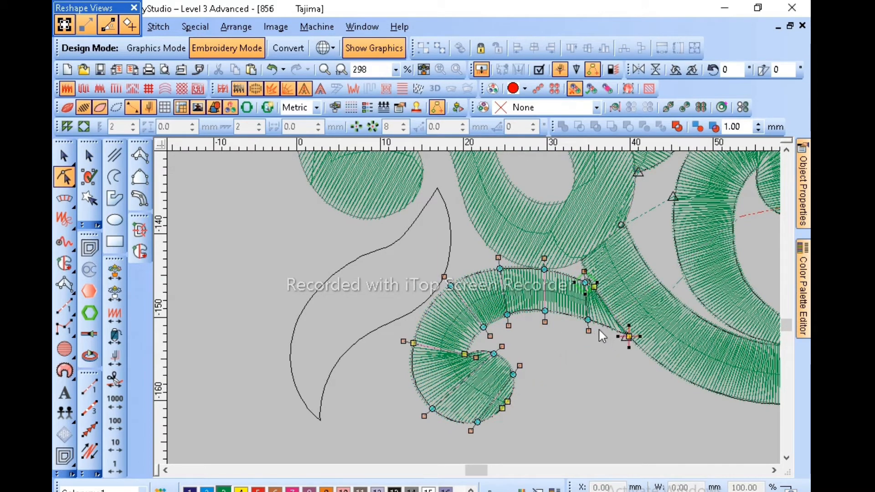
{"action": "key", "text": "Escape"}
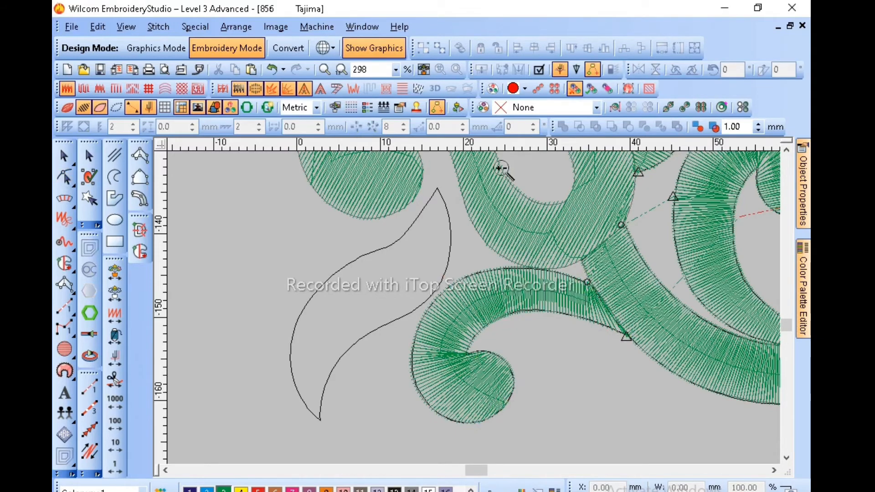
Start a column stitch object for the remaining lower leaf with a narrow point pair on either side of its pointed upper tip.
{"action": "left_click", "coordinate": [430, 246]}
{"action": "left_click_drag", "start_coordinate": [441, 196], "coordinate": [326, 280]}
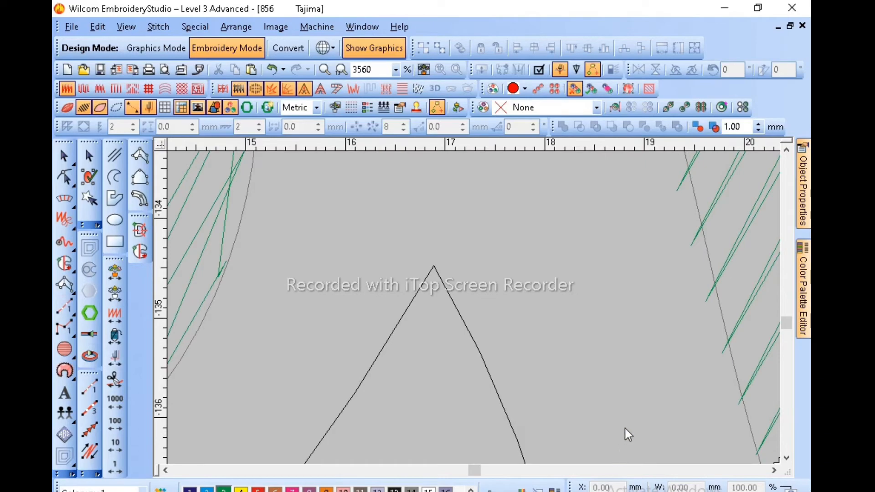
{"action": "scroll", "coordinate": [538, 280], "scroll_direction": "down", "scroll_amount": 8}
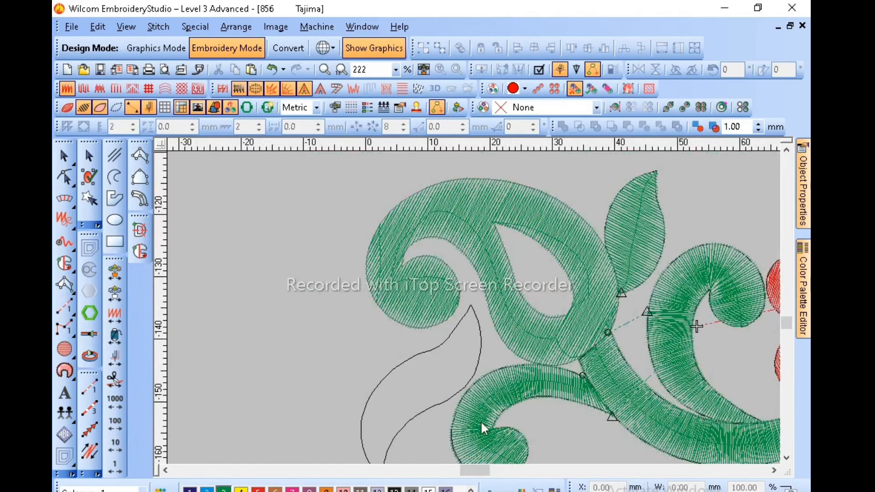
{"action": "key", "text": "b"}
{"action": "left_click_drag", "start_coordinate": [503, 296], "coordinate": [445, 333]}
{"action": "key", "text": "b"}
{"action": "left_click_drag", "start_coordinate": [537, 206], "coordinate": [434, 297]}
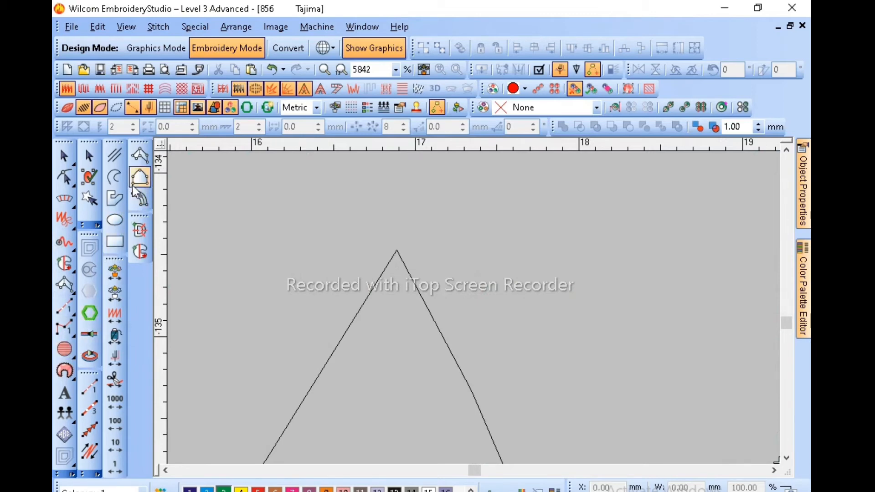
{"action": "left_click", "coordinate": [140, 156]}
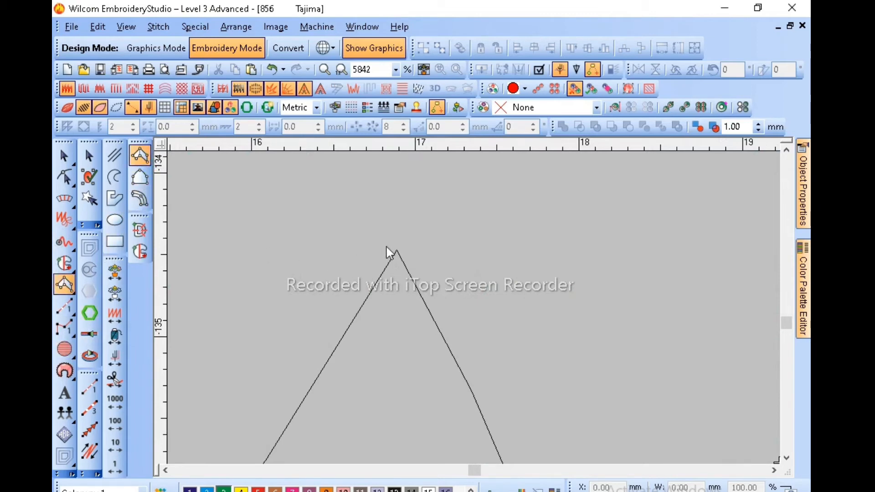
{"action": "left_click_drag", "start_coordinate": [391, 251], "coordinate": [404, 254]}
{"action": "left_click", "coordinate": [404, 252]}
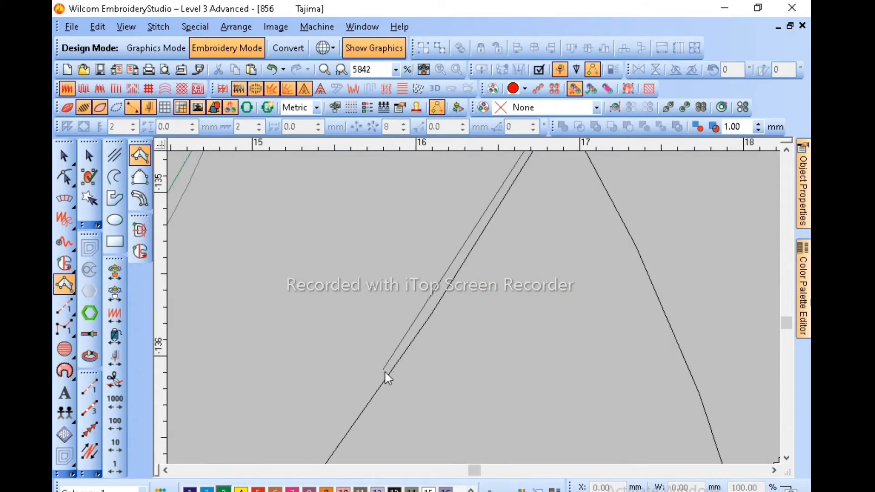
Place the leaf's second point pair across both edges just below the tip, about 2 mm wide.
{"action": "left_click", "coordinate": [384, 381]}
{"action": "key", "text": "shift+z"}
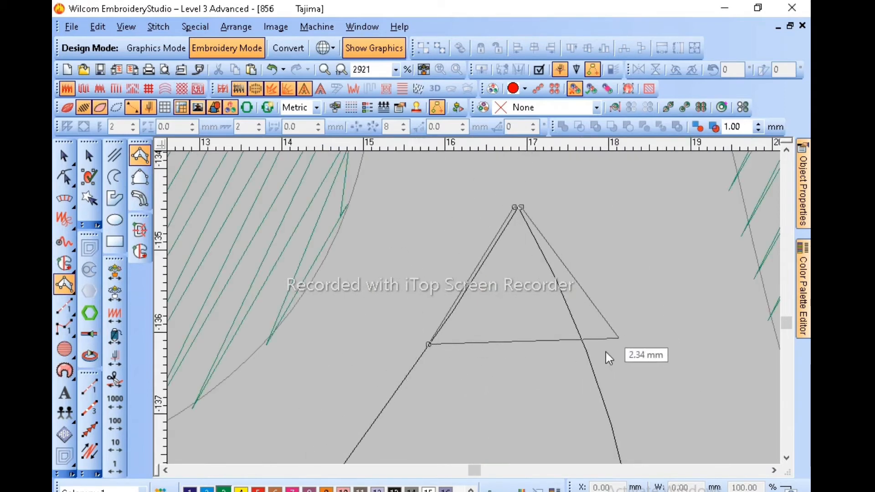
{"action": "left_click", "coordinate": [595, 361]}
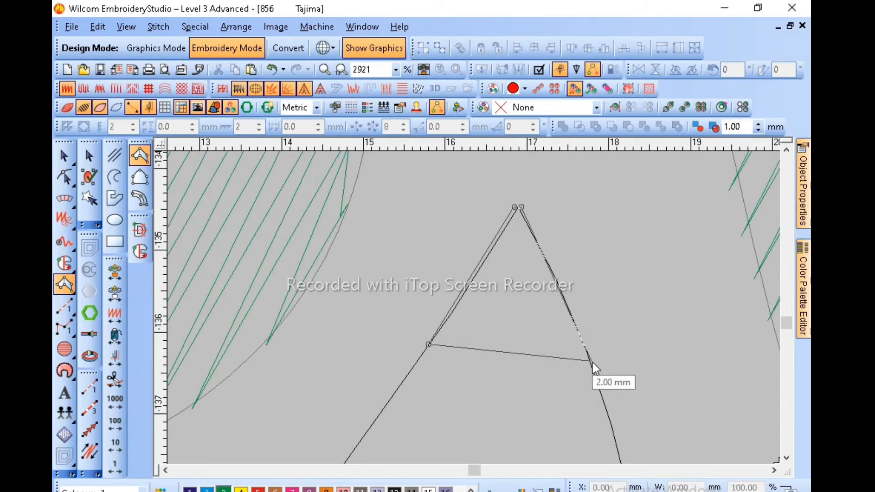
{"action": "key", "text": "shift+z"}
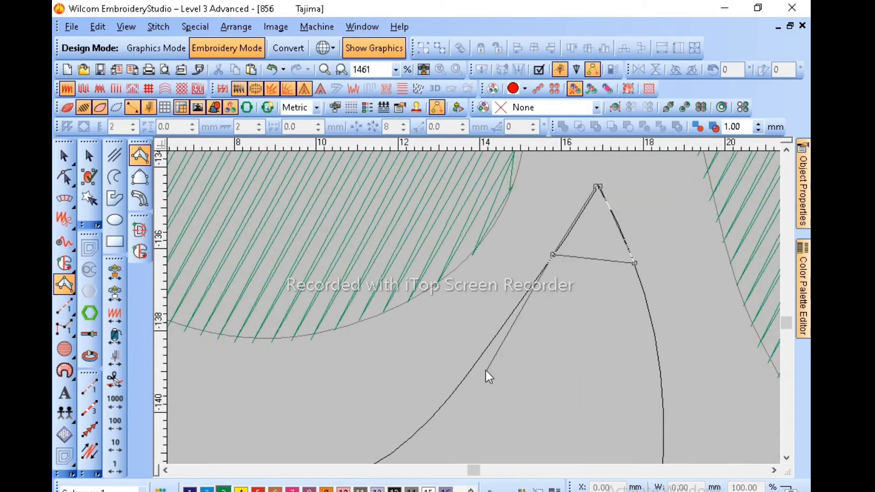
Place the leaf's third, fourth and fifth point pairs across its widening upper part, following both edges.
{"action": "left_click", "coordinate": [481, 356]}
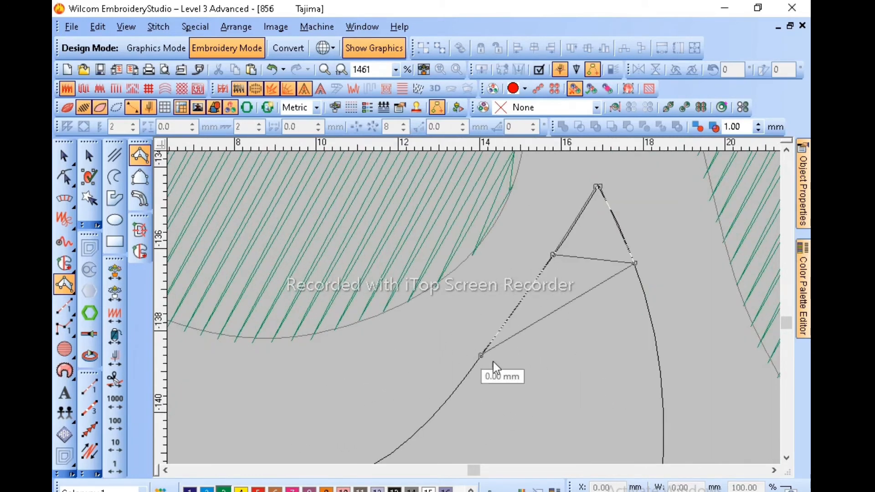
{"action": "left_click", "coordinate": [661, 390]}
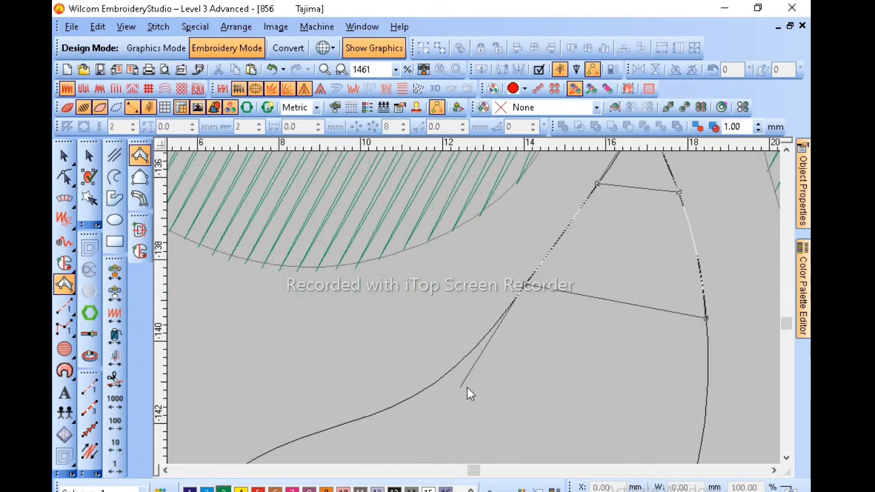
{"action": "left_click", "coordinate": [462, 361]}
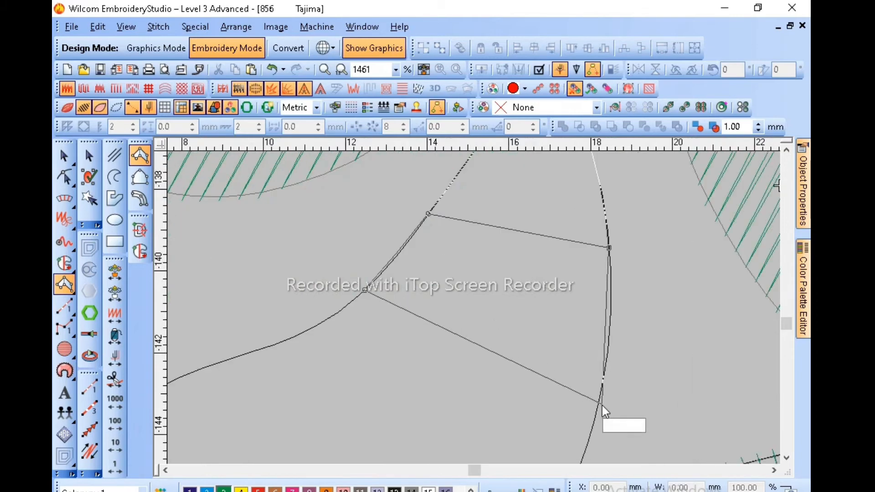
{"action": "left_click", "coordinate": [601, 405]}
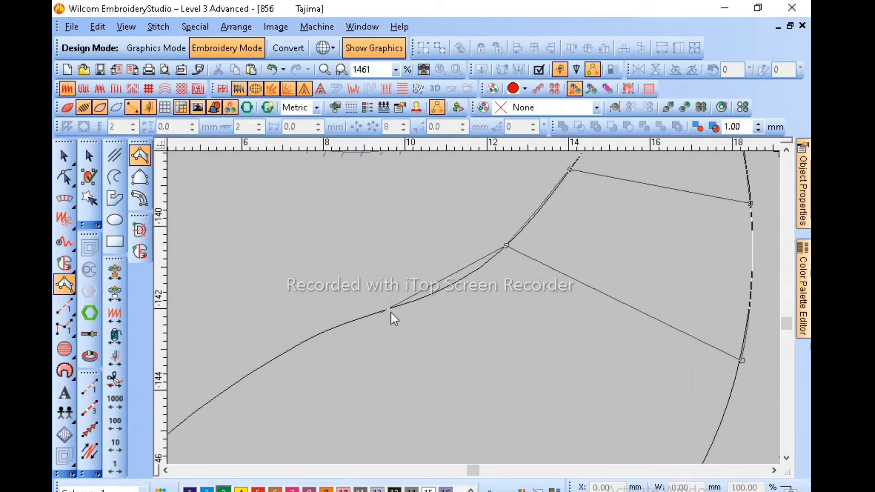
{"action": "left_click", "coordinate": [399, 308]}
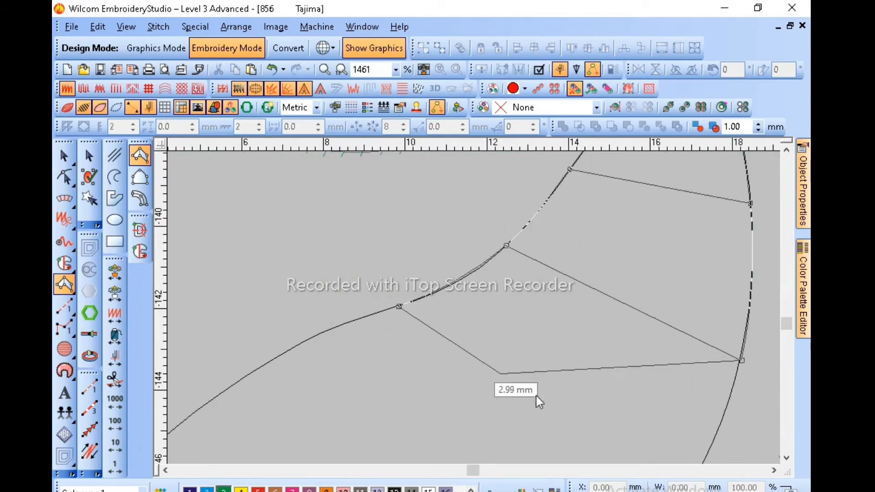
{"action": "left_click", "coordinate": [594, 429]}
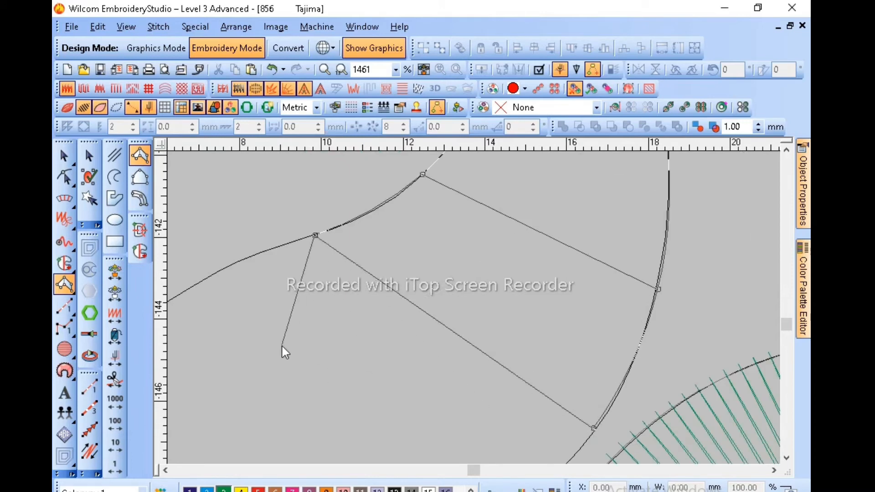
Place three more point pairs across the leaf's broad middle, following the outline down toward where it narrows.
{"action": "left_click", "coordinate": [201, 269]}
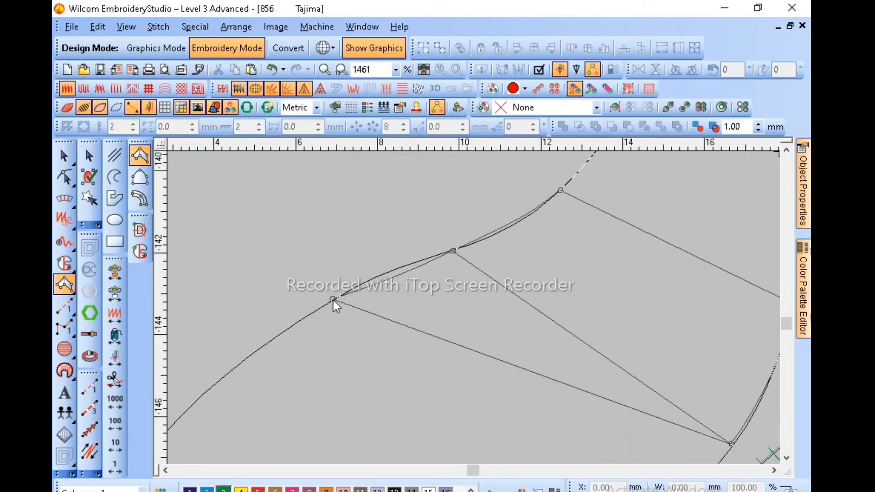
{"action": "key", "text": "shift+z"}
{"action": "left_click", "coordinate": [526, 440]}
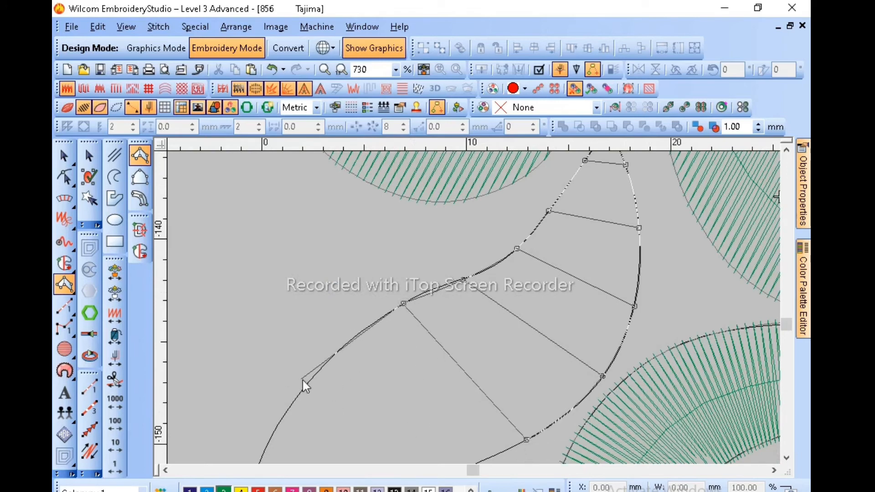
{"action": "left_click", "coordinate": [309, 382]}
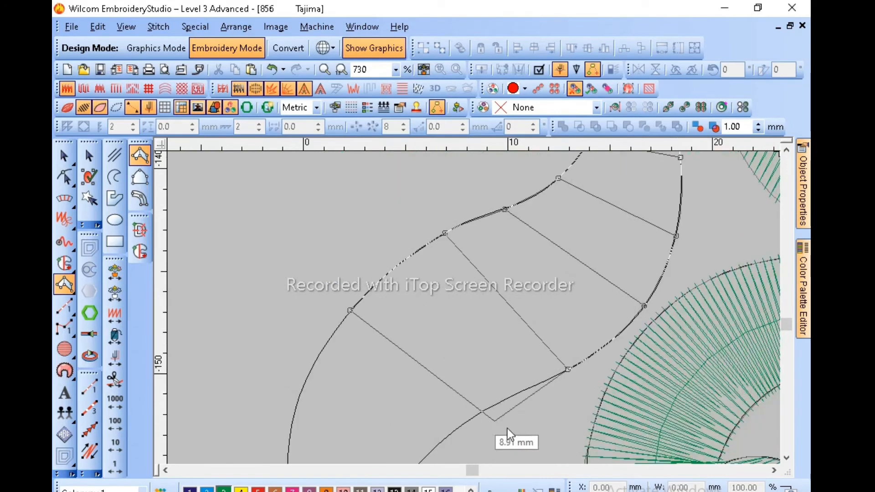
{"action": "left_click", "coordinate": [478, 416]}
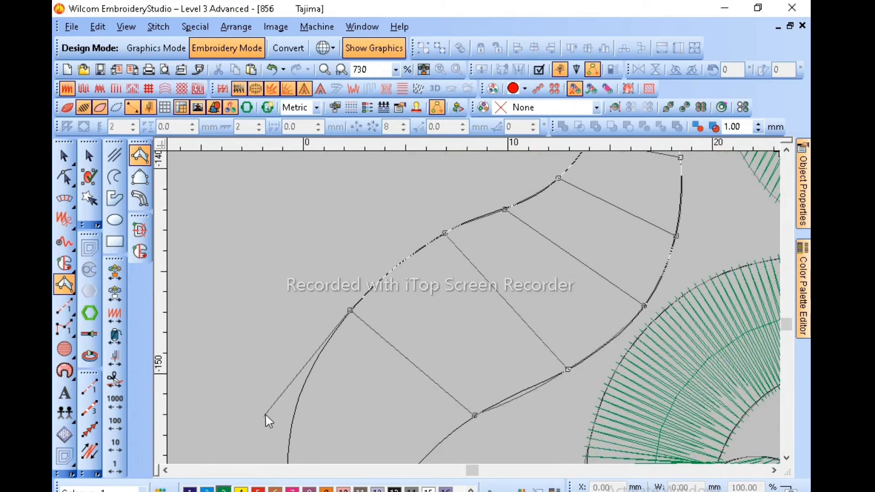
{"action": "left_click", "coordinate": [297, 398]}
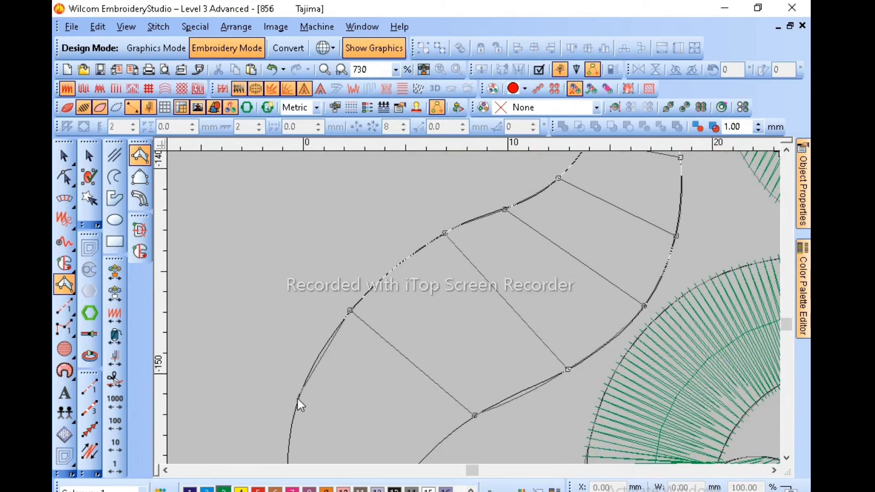
{"action": "left_click", "coordinate": [468, 413]}
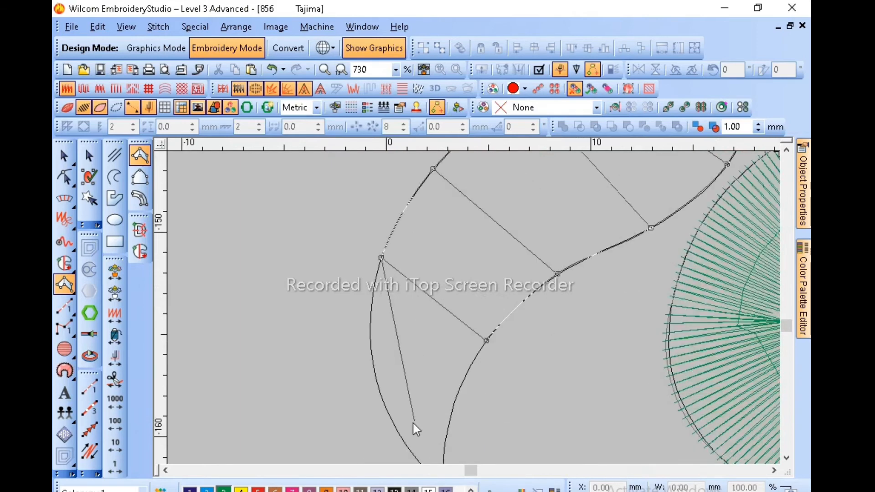
Place the last point pair above the lower tip, end the column at the tip and generate the leaf's stitches.
{"action": "left_click", "coordinate": [378, 390]}
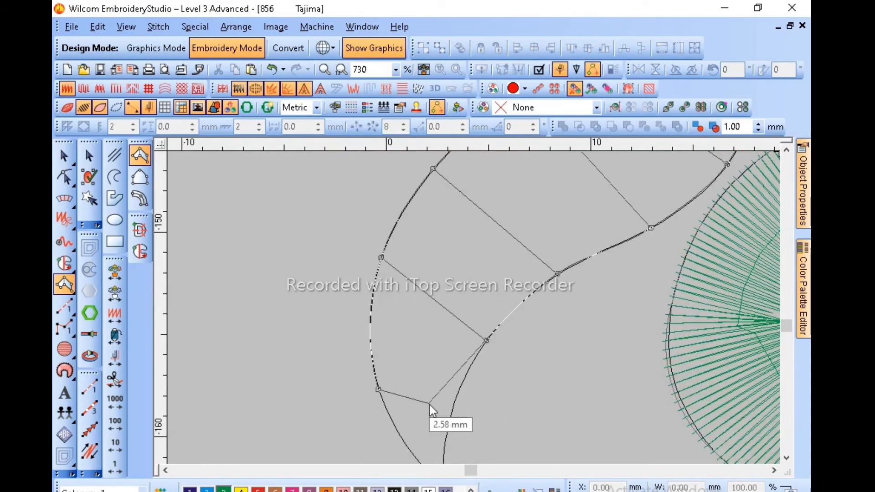
{"action": "left_click", "coordinate": [452, 411]}
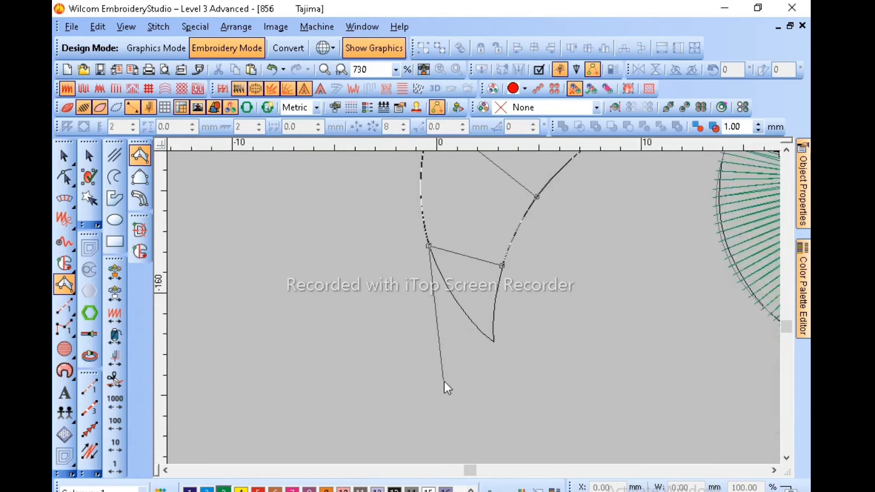
{"action": "left_click", "coordinate": [494, 342]}
{"action": "key", "text": "Return"}
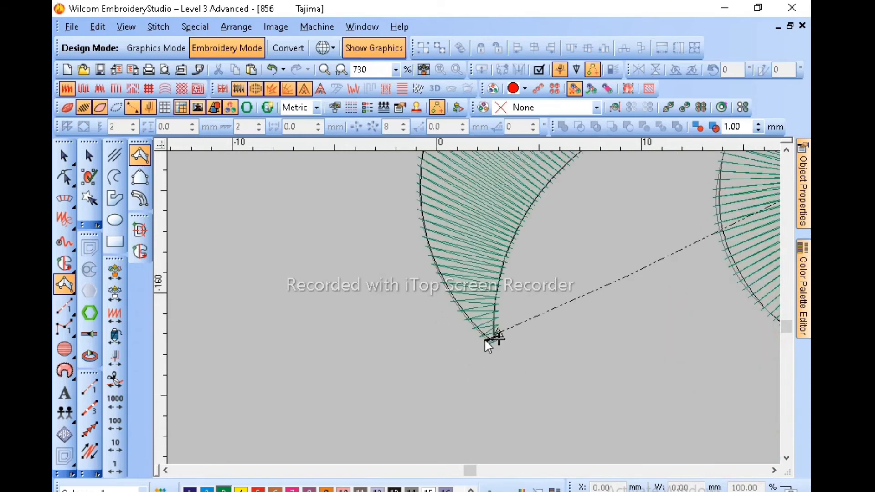
{"action": "key", "text": "Escape"}
Reshape the finished lower leaf by moving its stitch end point from the lower tip to the pointed upper tip.
{"action": "key", "text": "shift+z"}
{"action": "key", "text": "shift+z"}
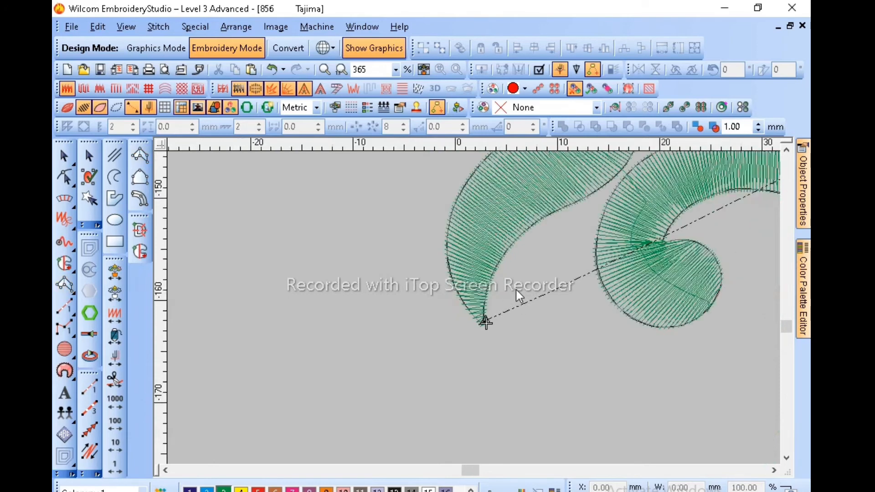
{"action": "left_click", "coordinate": [519, 233]}
{"action": "key", "text": "h"}
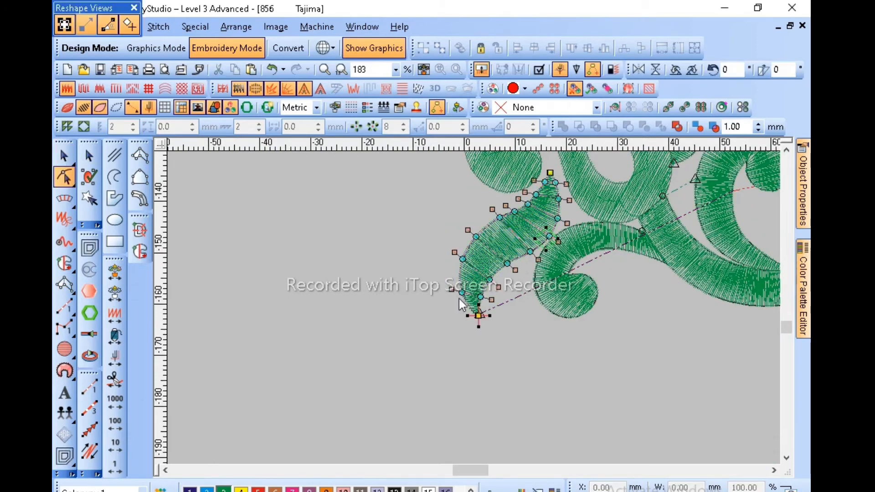
{"action": "left_click_drag", "start_coordinate": [489, 316], "coordinate": [551, 173]}
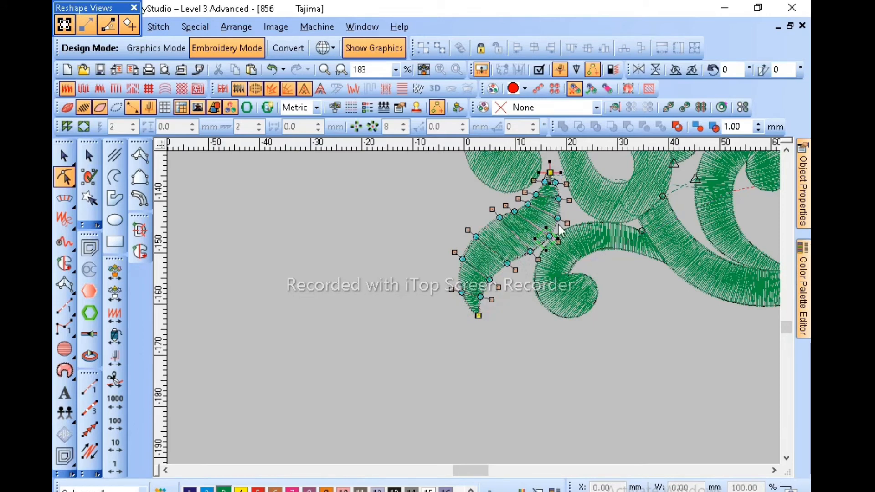
{"action": "key", "text": "shift+z"}
{"action": "key", "text": "z"}
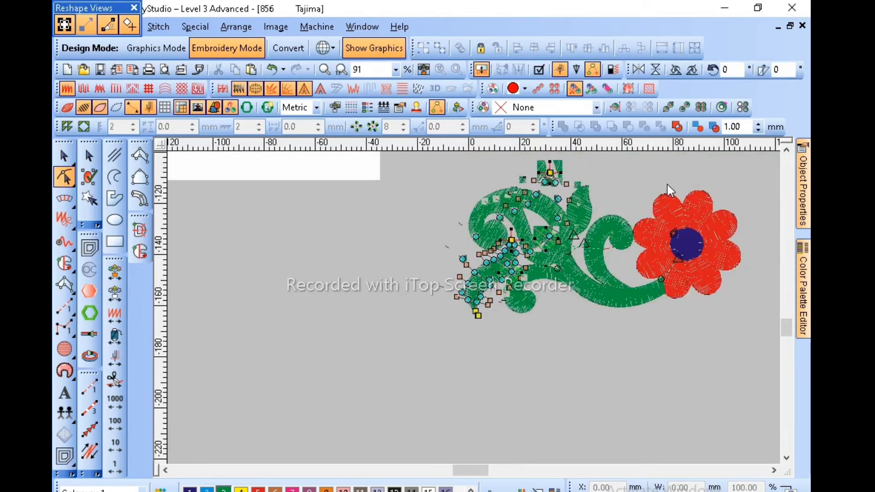
{"action": "key", "text": "z"}
{"action": "key", "text": "shift+z"}
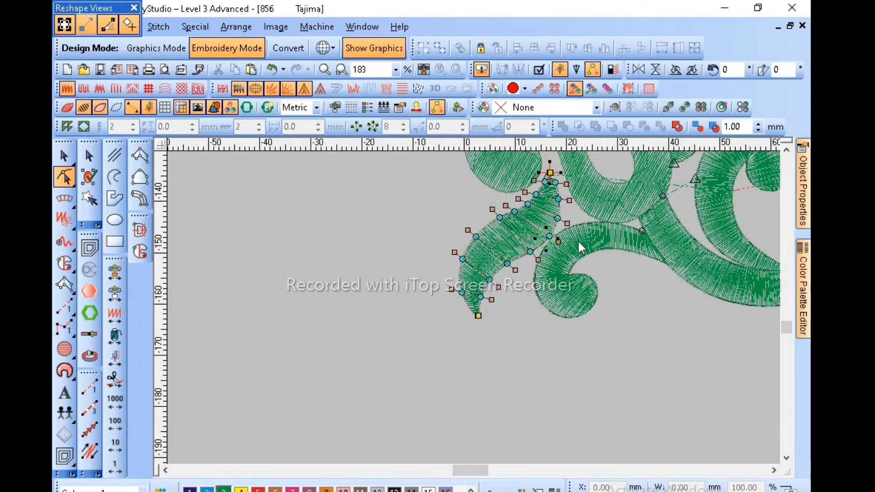
{"action": "left_click_drag", "start_coordinate": [552, 249], "coordinate": [519, 244]}
{"action": "key", "text": "Escape"}
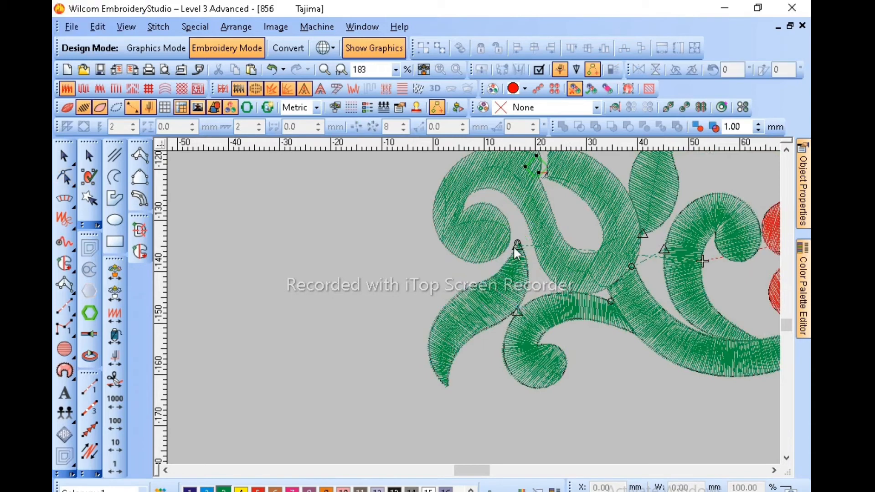
Display the whole vine-and-flower motif in TrueView and select all of its stitch objects.
{"action": "key", "text": "shift+z"}
{"action": "key", "text": "shift+z"}
{"action": "key", "text": "z"}
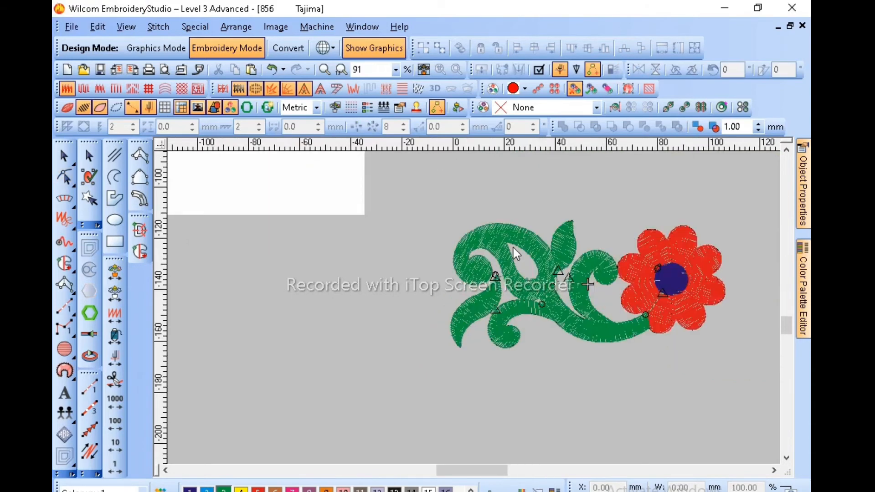
{"action": "key", "text": "shift+z"}
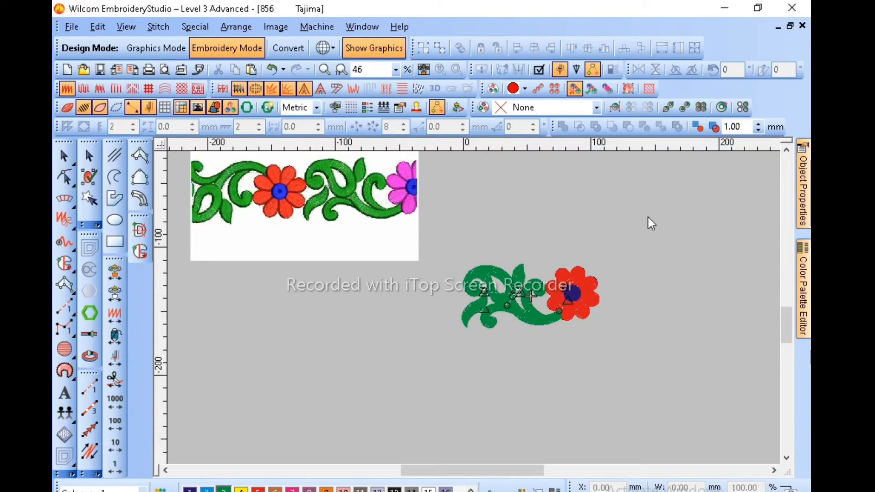
{"action": "key", "text": "b"}
{"action": "left_click_drag", "start_coordinate": [645, 220], "coordinate": [432, 379]}
{"action": "middle_click", "coordinate": [336, 360]}
{"action": "key", "text": "ctrl+a"}
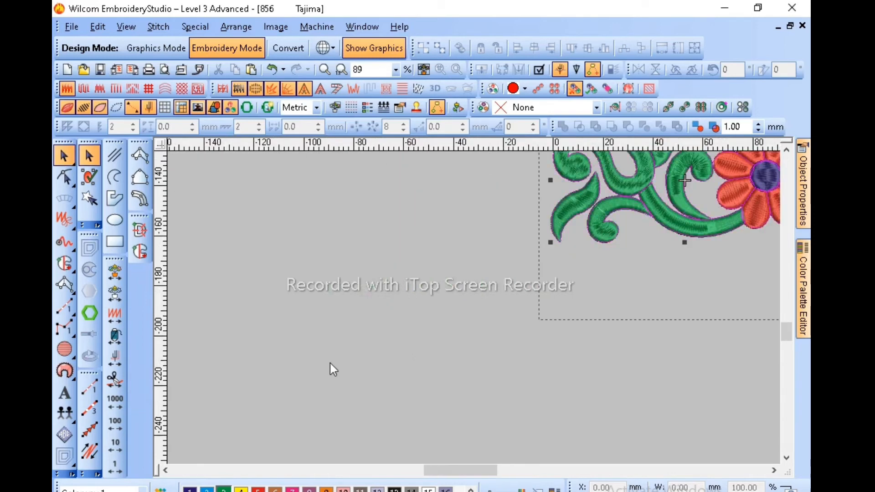
Check the fill properties of the selected objects, deselect them and inspect the stitched vine and leaves up close.
{"action": "left_click", "coordinate": [803, 199]}
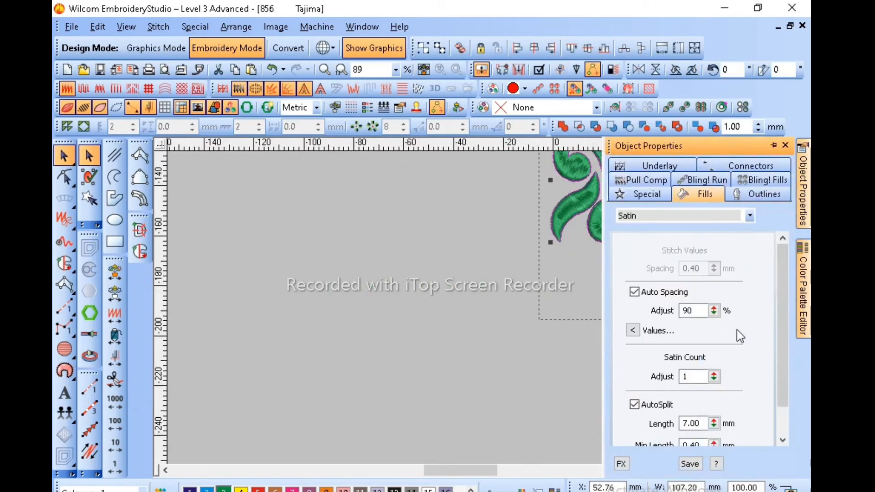
{"action": "left_click_drag", "start_coordinate": [492, 470], "coordinate": [541, 463]}
{"action": "left_click", "coordinate": [544, 326]}
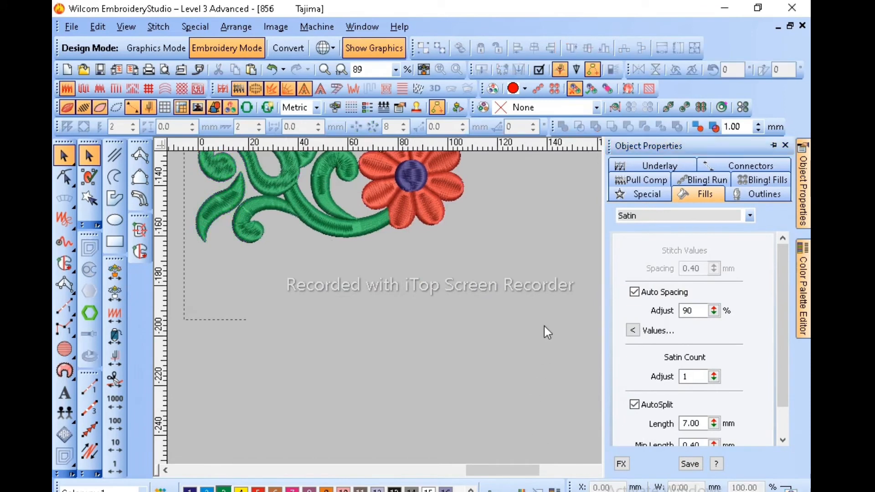
{"action": "key", "text": "shift+z"}
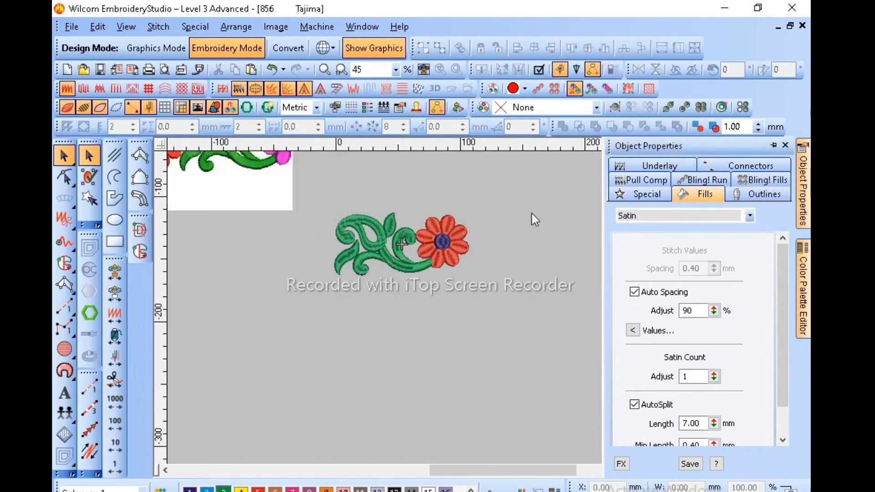
{"action": "key", "text": "b"}
{"action": "left_click_drag", "start_coordinate": [485, 204], "coordinate": [314, 311]}
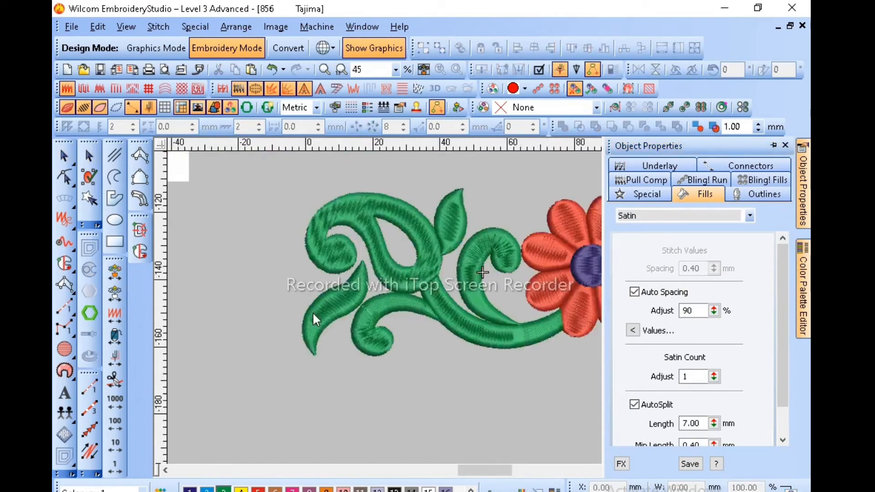
{"action": "key", "text": "shift+z"}
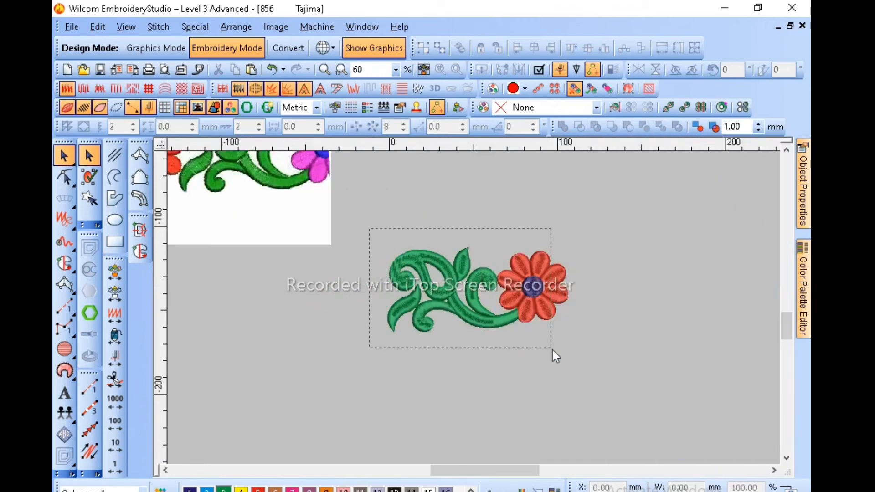
Select the whole vine and flower, turn off Auto Spacing and set the satin stitch spacing to 0.45 mm.
{"action": "left_click_drag", "start_coordinate": [553, 350], "coordinate": [553, 351]}
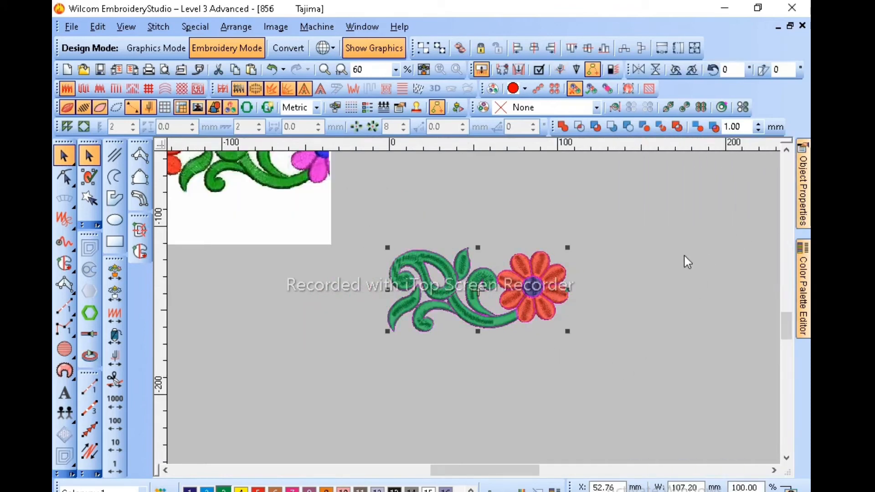
{"action": "key", "text": "shift+z"}
{"action": "key", "text": "b"}
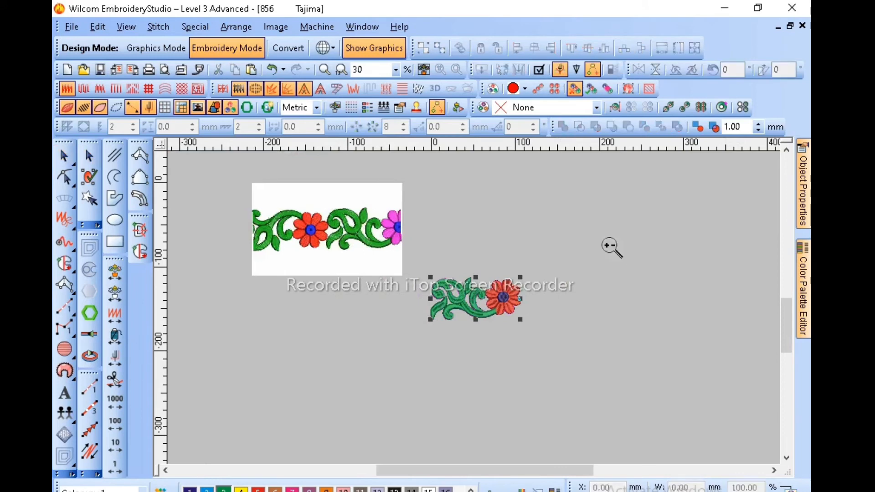
{"action": "left_click_drag", "start_coordinate": [609, 245], "coordinate": [411, 363]}
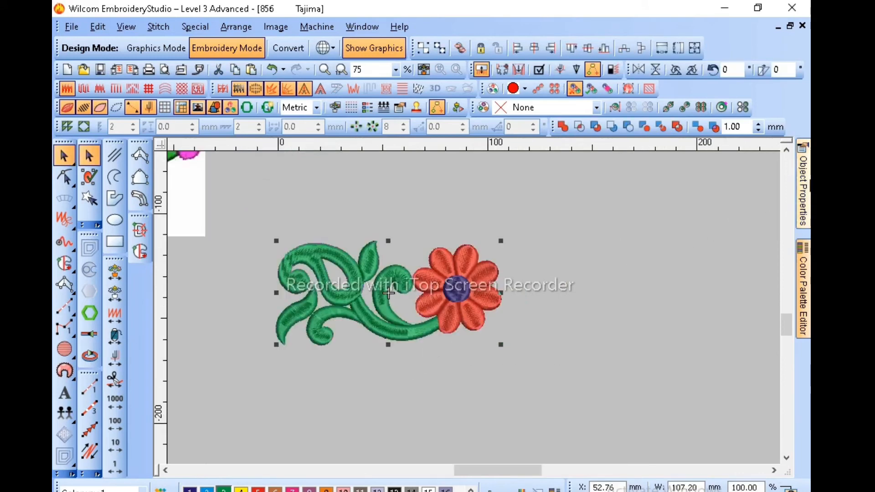
{"action": "left_click", "coordinate": [807, 183]}
{"action": "left_click", "coordinate": [634, 291]}
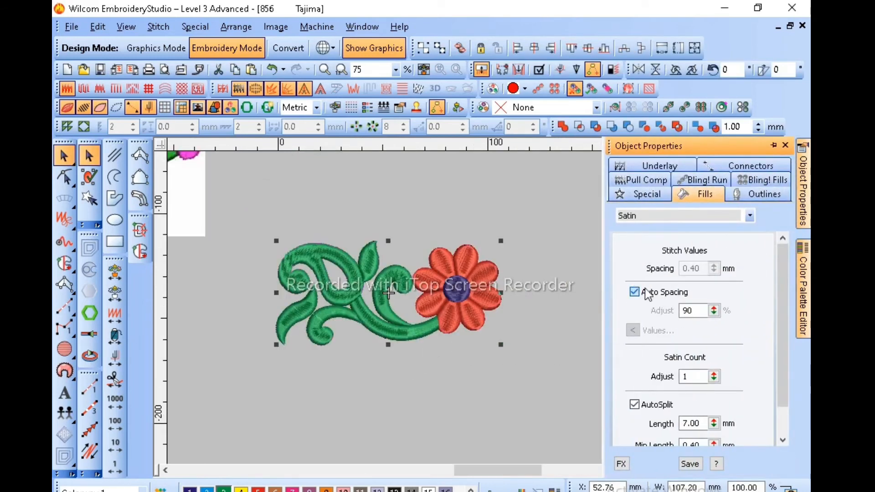
{"action": "left_click", "coordinate": [648, 292]}
{"action": "left_click", "coordinate": [704, 269]}
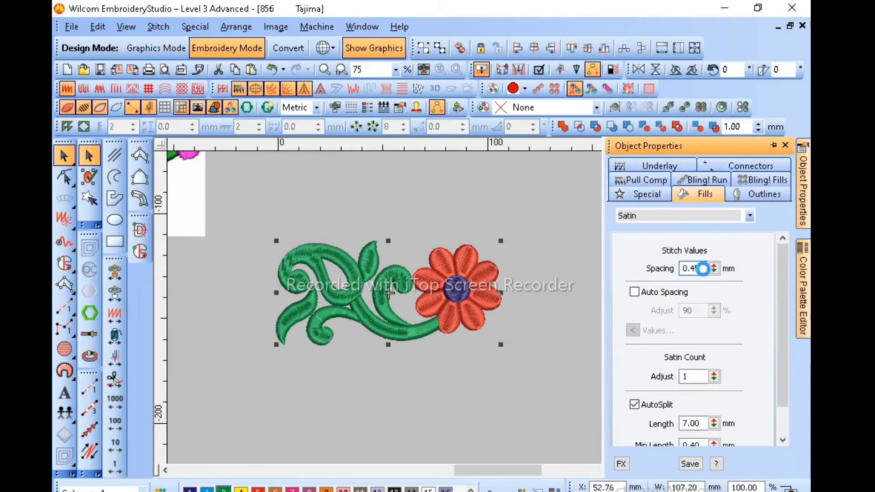
{"action": "type", "text": "5"}
Set the motif's AutoSplit length to 6 mm and minimum length to 2 mm, then deselect it and close its properties.
{"action": "double_click", "coordinate": [697, 423]}
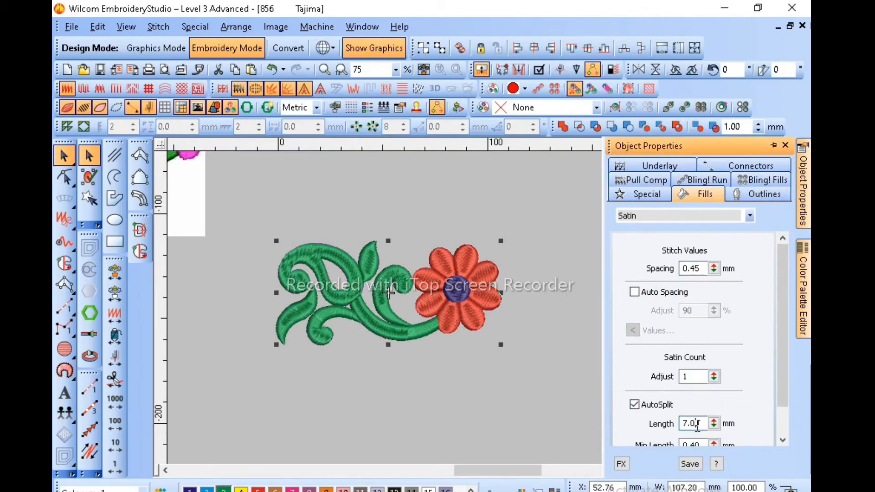
{"action": "type", "text": "6"}
{"action": "key", "text": "Return"}
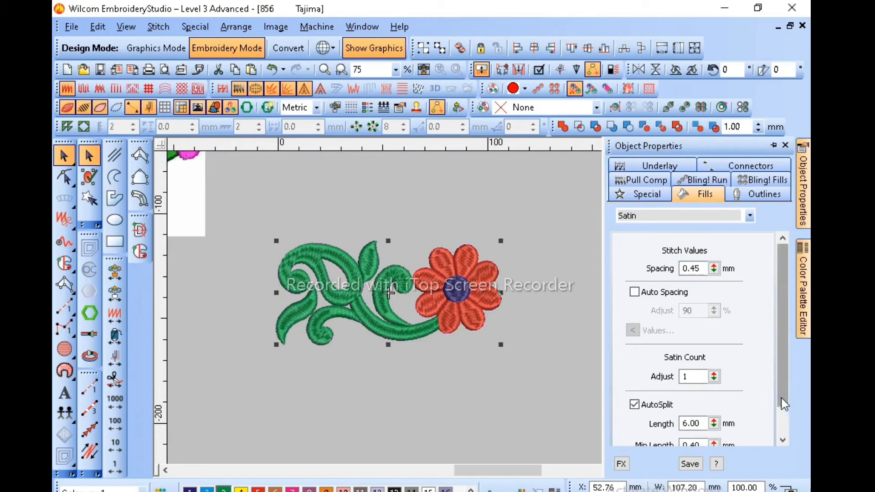
{"action": "scroll", "coordinate": [789, 412], "scroll_direction": "down", "scroll_amount": 2}
{"action": "double_click", "coordinate": [709, 413]}
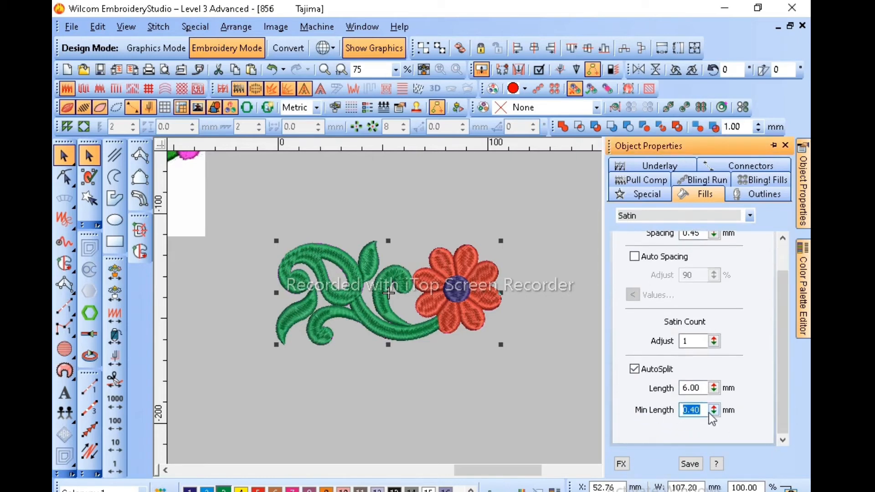
{"action": "type", "text": "2"}
{"action": "key", "text": "Return"}
{"action": "scroll", "coordinate": [433, 309], "scroll_direction": "up", "scroll_amount": 2}
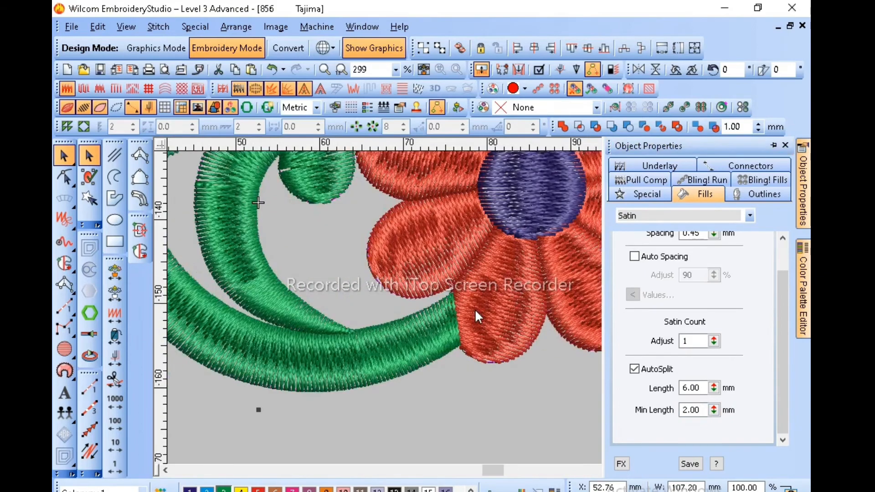
{"action": "key", "text": "Escape"}
{"action": "scroll", "coordinate": [477, 309], "scroll_direction": "down", "scroll_amount": 1}
{"action": "scroll", "coordinate": [477, 306], "scroll_direction": "down", "scroll_amount": 2}
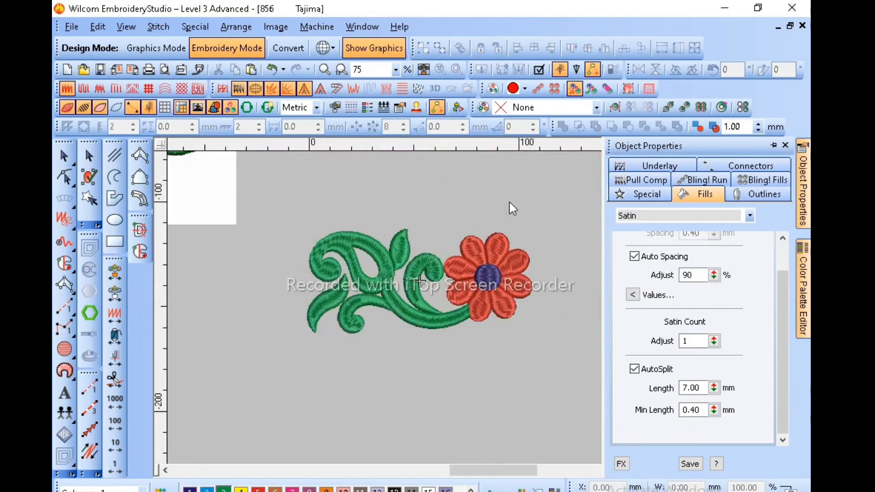
{"action": "key", "text": "Escape"}
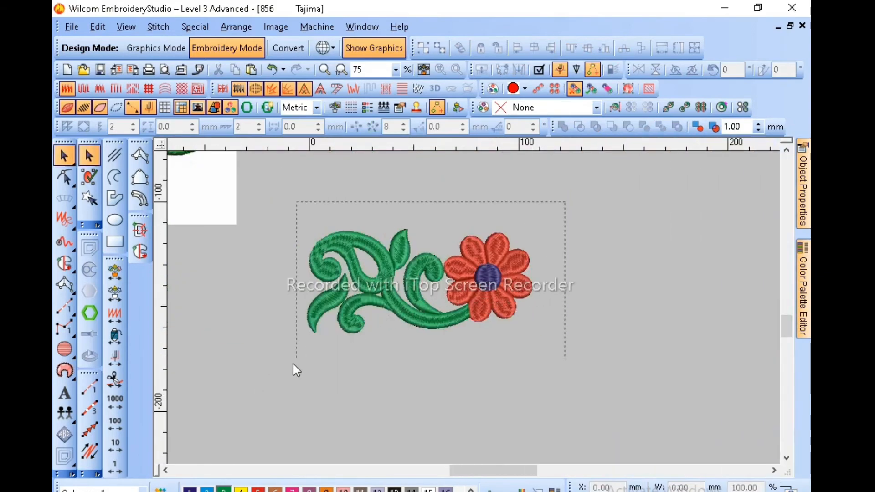
Turn off TrueView and move the reference image to just above the stitched vine-and-flower motif.
{"action": "left_click_drag", "start_coordinate": [294, 363], "coordinate": [273, 361]}
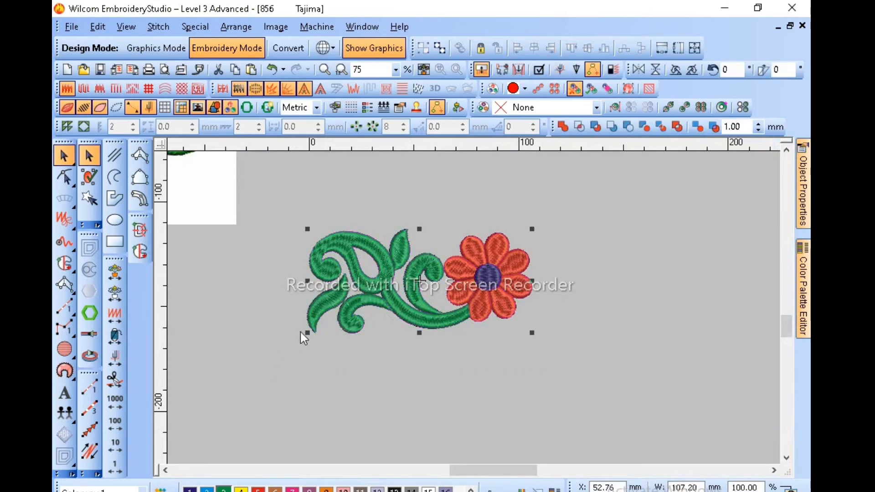
{"action": "key", "text": "t"}
{"action": "key", "text": "shift+z"}
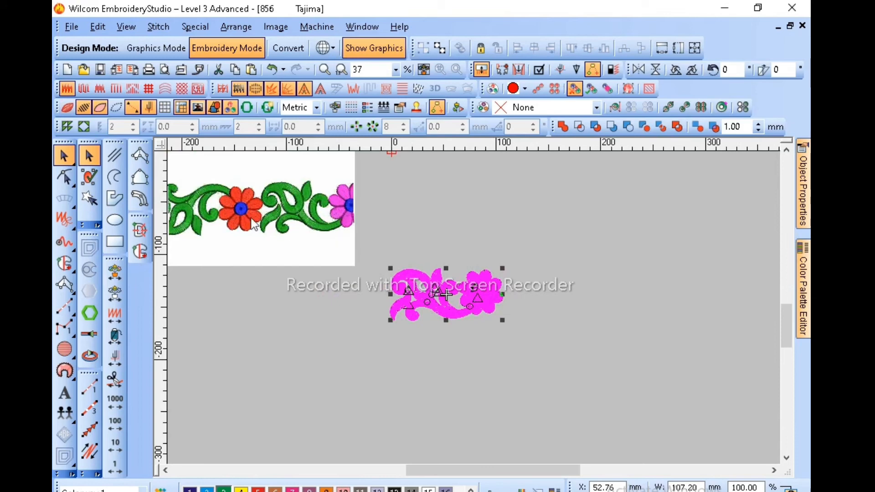
{"action": "left_click", "coordinate": [259, 179]}
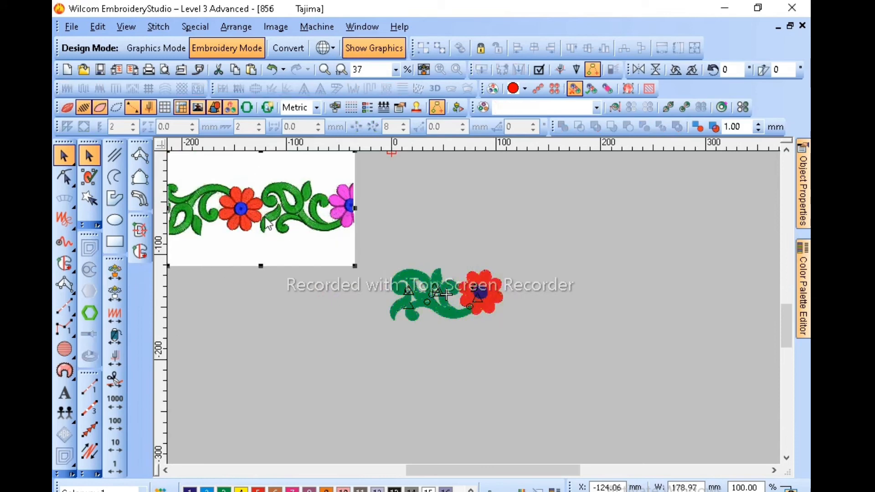
{"action": "left_click_drag", "start_coordinate": [268, 225], "coordinate": [474, 218]}
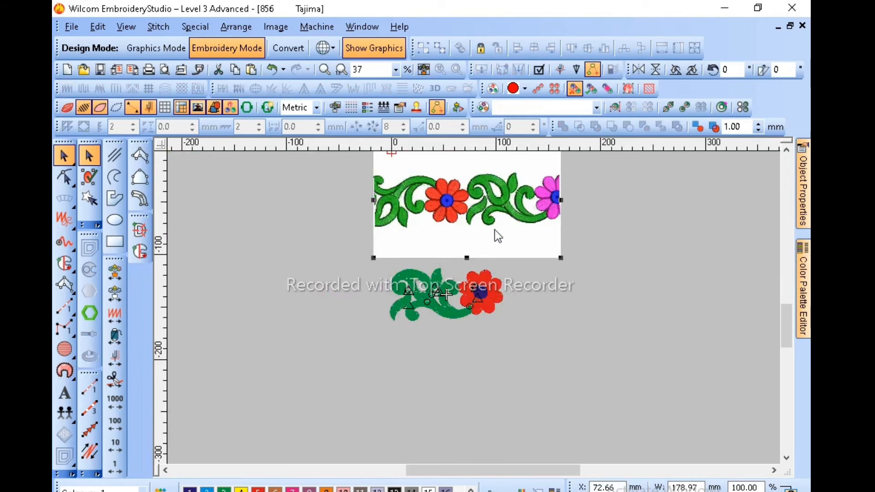
{"action": "left_click", "coordinate": [453, 339]}
Duplicate the vine-and-flower motif, mirror the copy vertically and place it to the left of the original.
{"action": "key", "text": "z"}
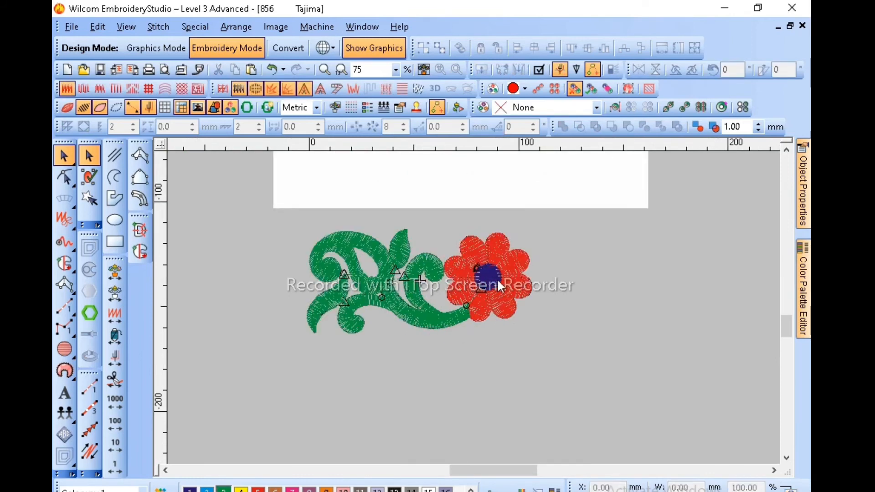
{"action": "left_click", "coordinate": [497, 279]}
{"action": "left_click_drag", "start_coordinate": [498, 282], "coordinate": [493, 316]}
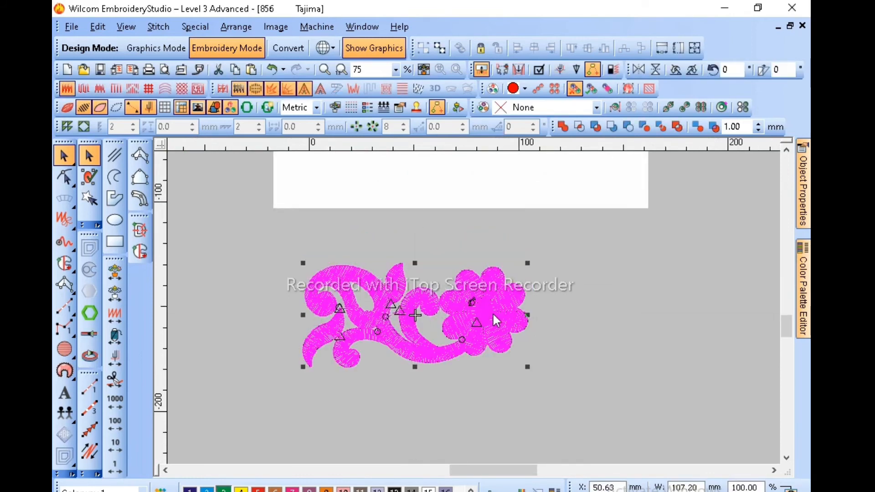
{"action": "key", "text": "ctrl+z"}
{"action": "key", "text": "ctrl+d"}
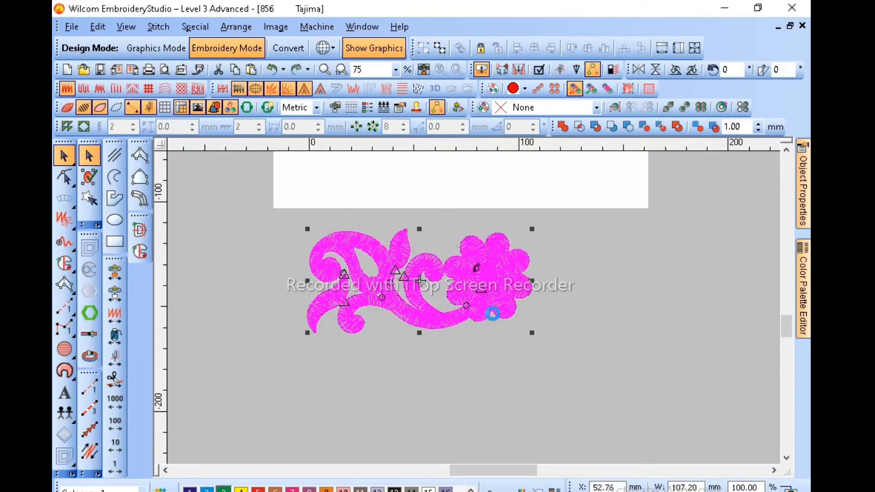
{"action": "left_click", "coordinate": [659, 72]}
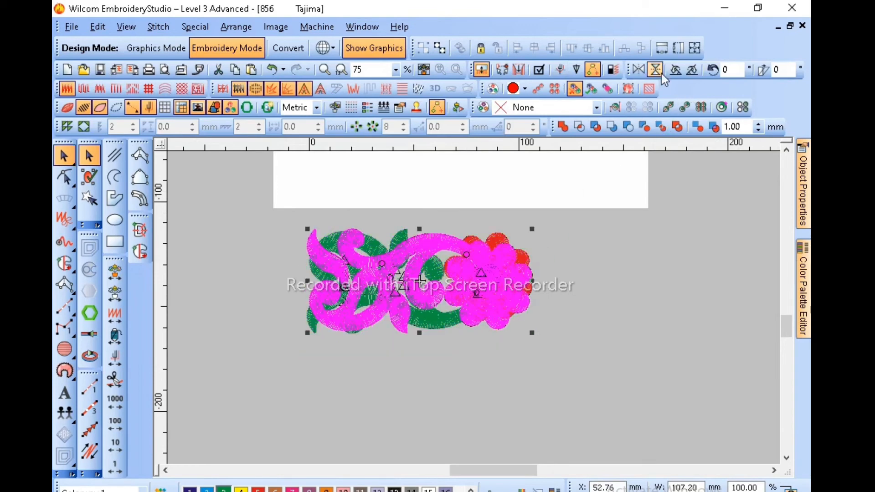
{"action": "left_click_drag", "start_coordinate": [250, 279], "coordinate": [326, 294]}
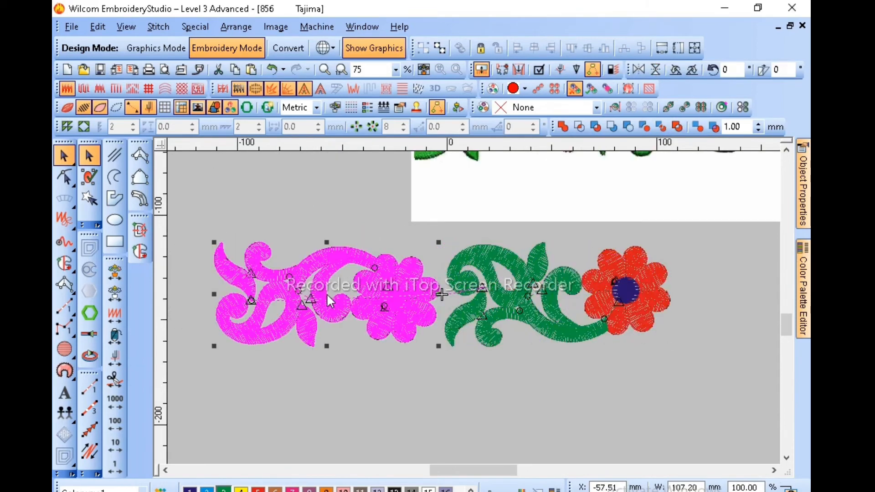
Nudge the mirrored copy horizontally until its flower meets the left edge of the original vine.
{"action": "key", "text": "Right"}
{"action": "key", "text": "Right"}
{"action": "key", "text": "Right"}
{"action": "key", "text": "Right"}
{"action": "key", "text": "Right"}
{"action": "key", "text": "Right"}
{"action": "key", "text": "Right"}
{"action": "key", "text": "Right"}
{"action": "key", "text": "Right"}
{"action": "key", "text": "Right"}
{"action": "key", "text": "Right"}
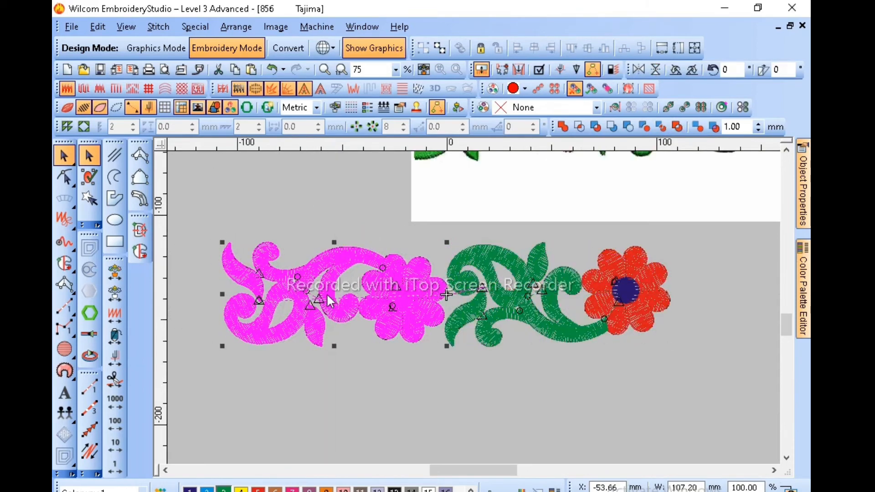
{"action": "key", "text": "Right"}
{"action": "key", "text": "Right"}
{"action": "key", "text": "Right"}
{"action": "key", "text": "Right"}
{"action": "key", "text": "Right"}
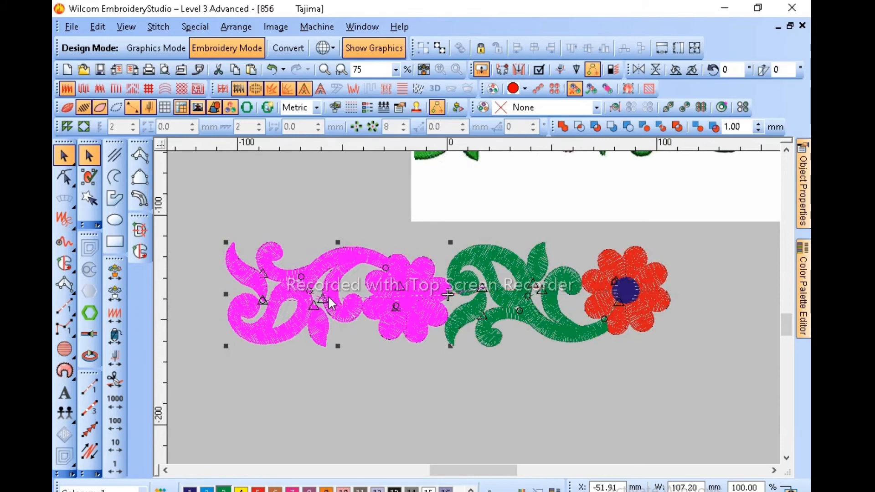
{"action": "key", "text": "Left"}
{"action": "key", "text": "Left"}
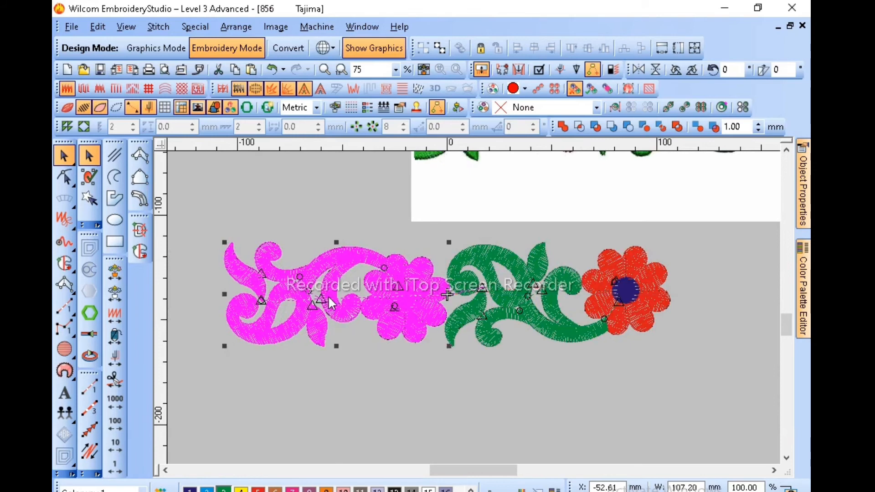
{"action": "key", "text": "Left"}
{"action": "key", "text": "Left"}
Duplicate both motifs together, place the copied pair at the border's left end and nudge it right to close the gap.
{"action": "key", "text": "shift+z"}
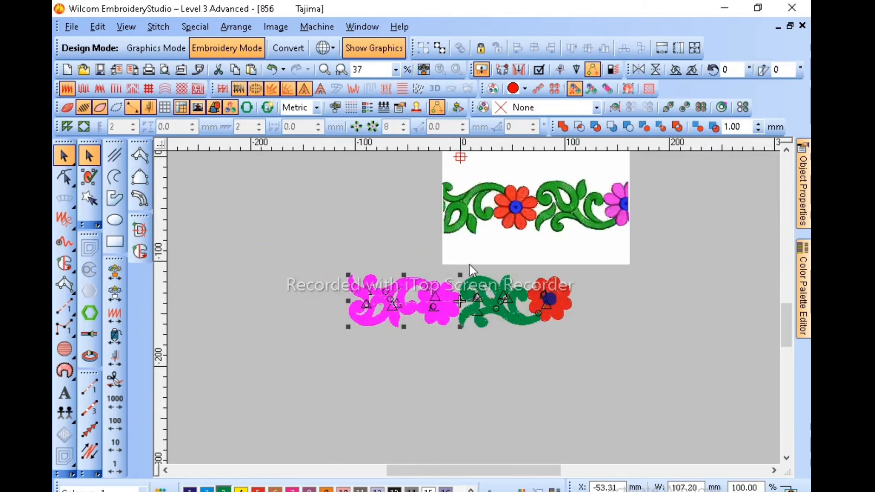
{"action": "key", "text": "ctrl+a"}
{"action": "left_click_drag", "start_coordinate": [465, 301], "coordinate": [236, 312]}
{"action": "key", "text": "b"}
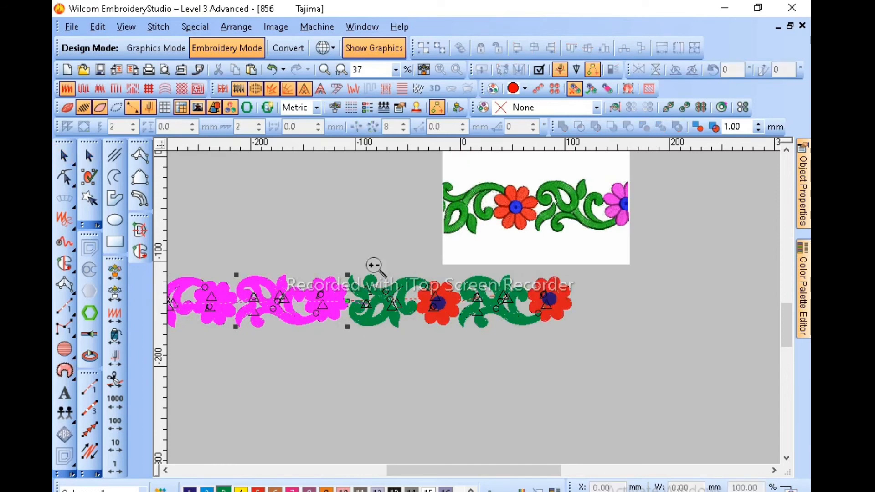
{"action": "left_click_drag", "start_coordinate": [371, 265], "coordinate": [306, 387]}
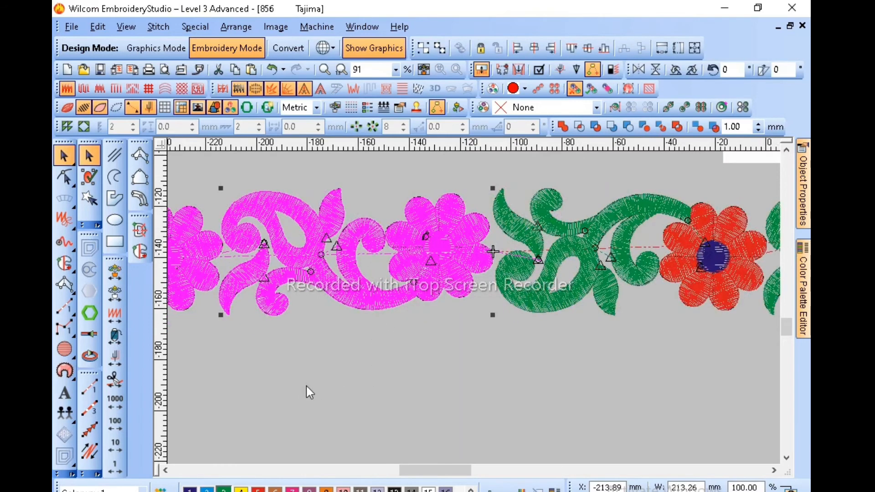
{"action": "key", "text": "Right"}
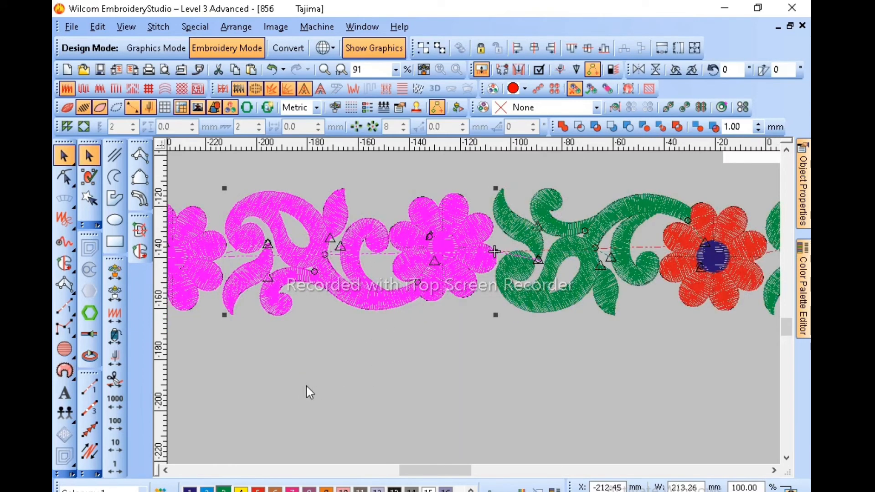
{"action": "key", "text": "shift+z"}
{"action": "key", "text": "shift+z"}
{"action": "key", "text": "Escape"}
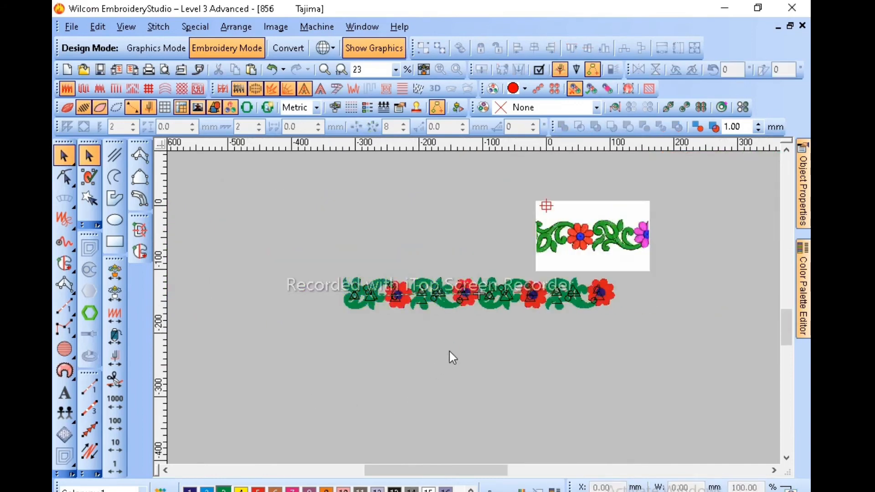
Display the four-motif border in TrueView and move the reference image left so it sits centrally above the border.
{"action": "key", "text": "z"}
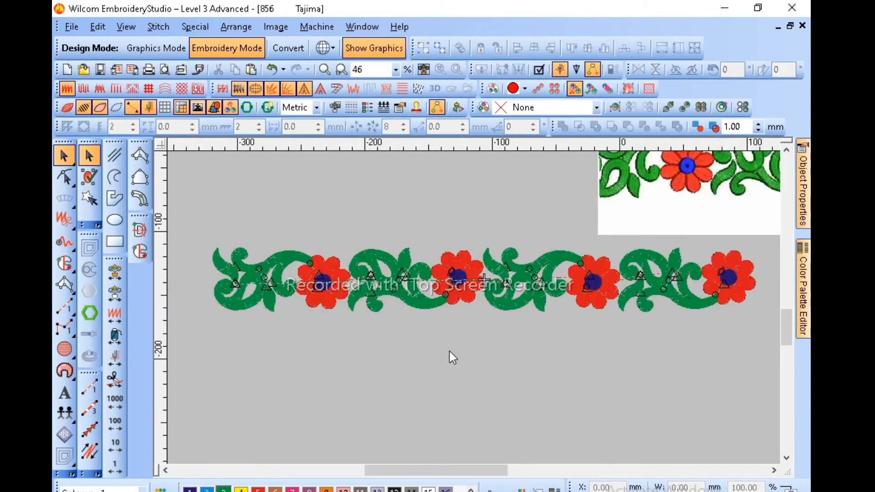
{"action": "left_click", "coordinate": [450, 351]}
{"action": "left_click_drag", "start_coordinate": [630, 190], "coordinate": [367, 185]}
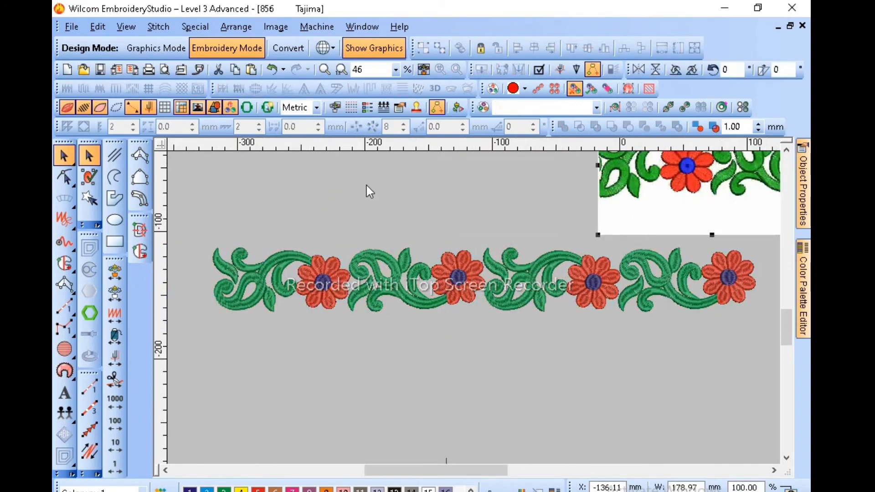
{"action": "left_click", "coordinate": [786, 150]}
{"action": "left_click", "coordinate": [786, 150]}
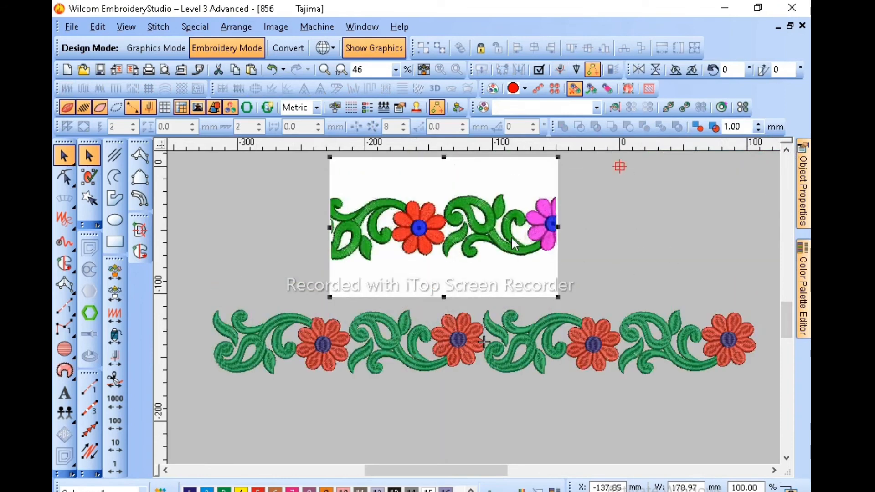
{"action": "key", "text": "k"}
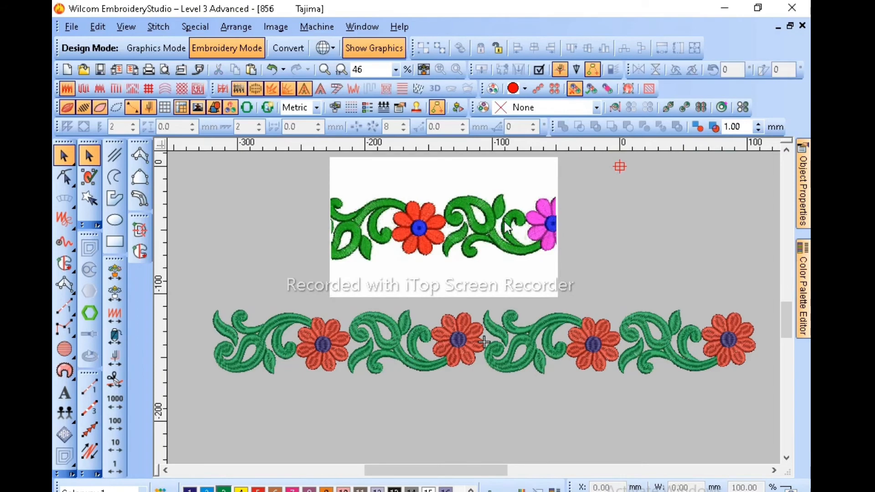
Examine the flower and vines in the reference image up close.
{"action": "key", "text": "b"}
{"action": "left_click_drag", "start_coordinate": [516, 191], "coordinate": [364, 297]}
{"action": "key", "text": "b"}
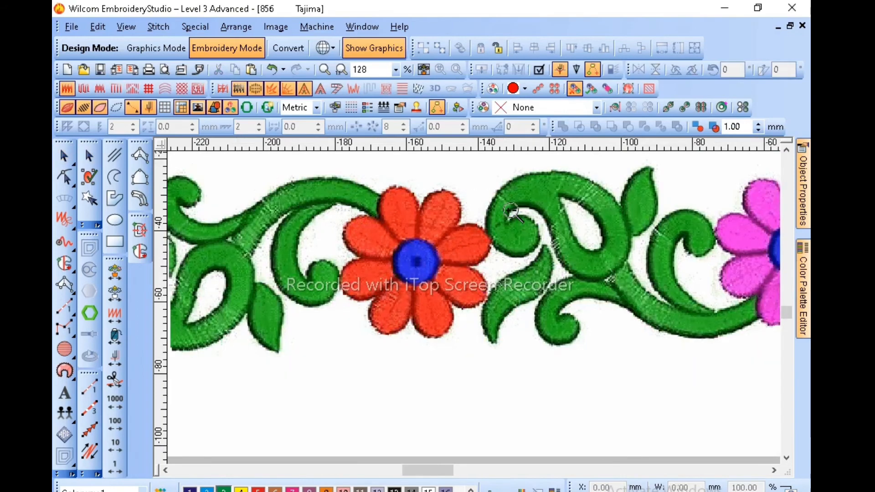
{"action": "left_click_drag", "start_coordinate": [512, 207], "coordinate": [327, 360]}
{"action": "scroll", "coordinate": [349, 373], "scroll_direction": "down", "scroll_amount": 3}
{"action": "scroll", "coordinate": [348, 373], "scroll_direction": "down", "scroll_amount": 2}
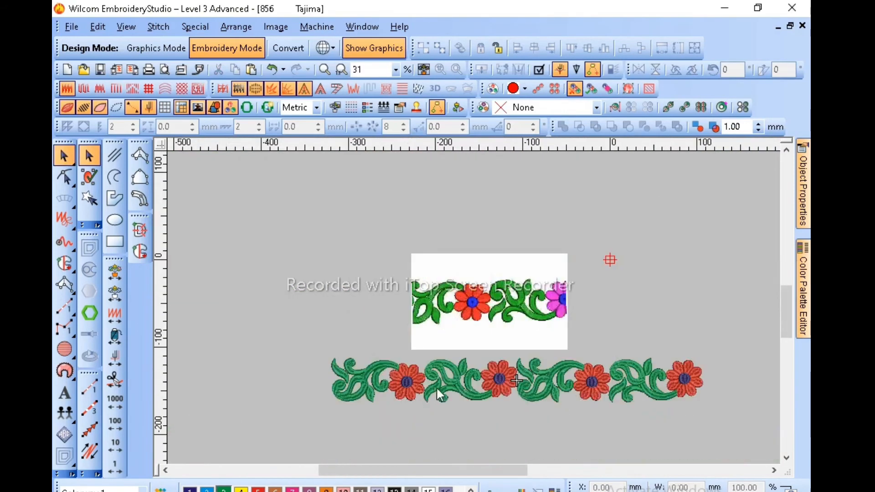
Inspect the flowers, vines and motif joins of the stitched border in close-up and at full width.
{"action": "key", "text": "b"}
{"action": "left_click_drag", "start_coordinate": [527, 342], "coordinate": [482, 433]}
{"action": "key", "text": "b"}
{"action": "left_click_drag", "start_coordinate": [523, 206], "coordinate": [368, 360]}
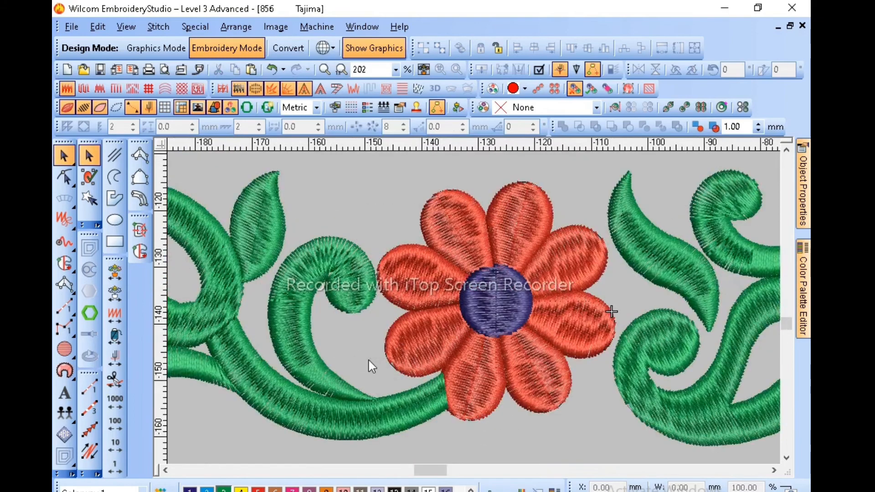
{"action": "key", "text": "shift+z"}
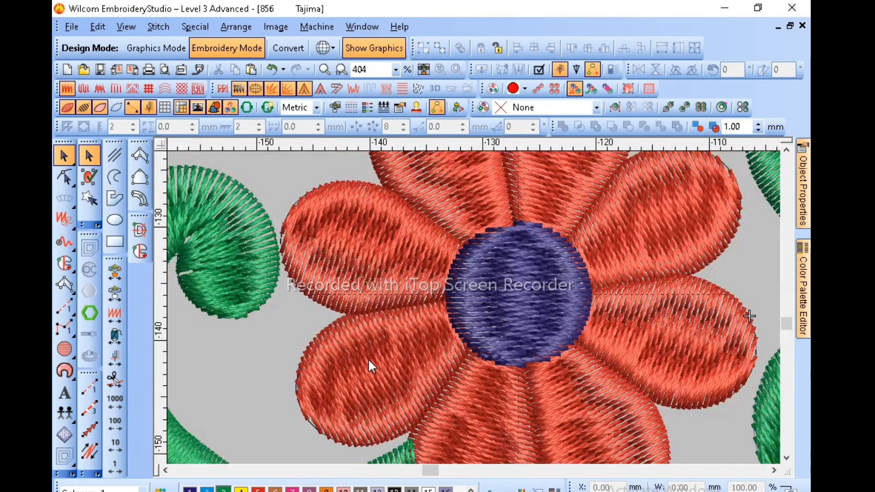
{"action": "key", "text": "shift+z"}
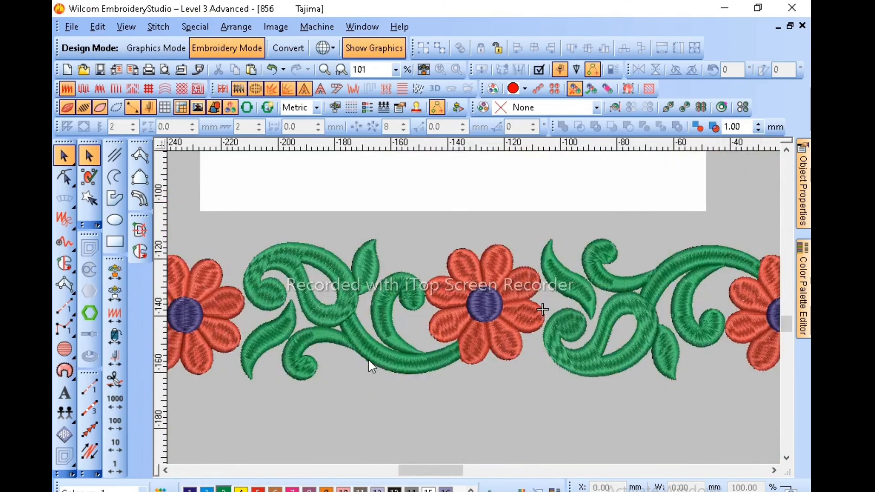
{"action": "key", "text": "shift+z"}
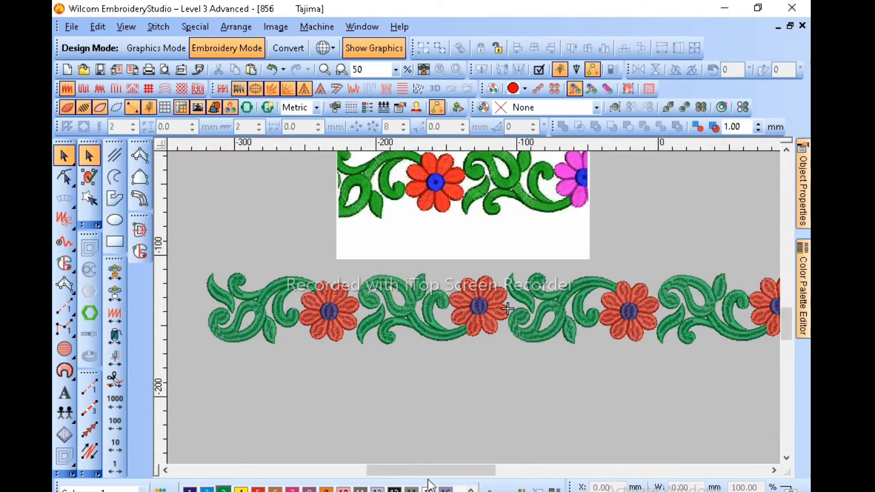
{"action": "left_click_drag", "start_coordinate": [433, 474], "coordinate": [440, 474]}
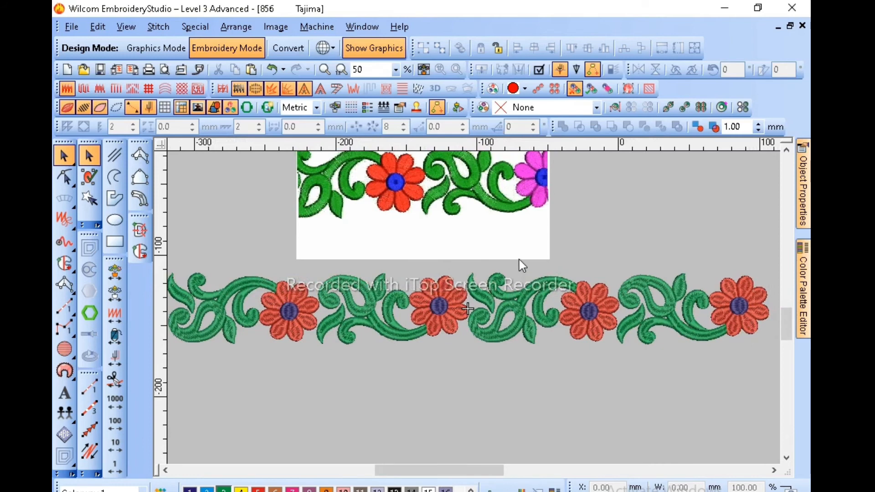
{"action": "key", "text": "b"}
{"action": "left_click_drag", "start_coordinate": [535, 247], "coordinate": [301, 396]}
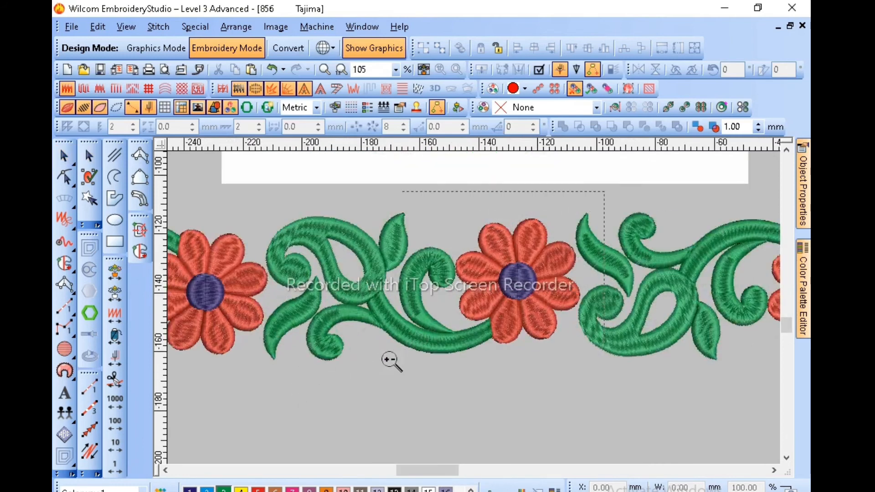
Examine the stitched flower and the motif join at the middle of the border up close.
{"action": "left_click_drag", "start_coordinate": [389, 360], "coordinate": [383, 365]}
{"action": "key", "text": "z"}
{"action": "key", "text": "shift+z"}
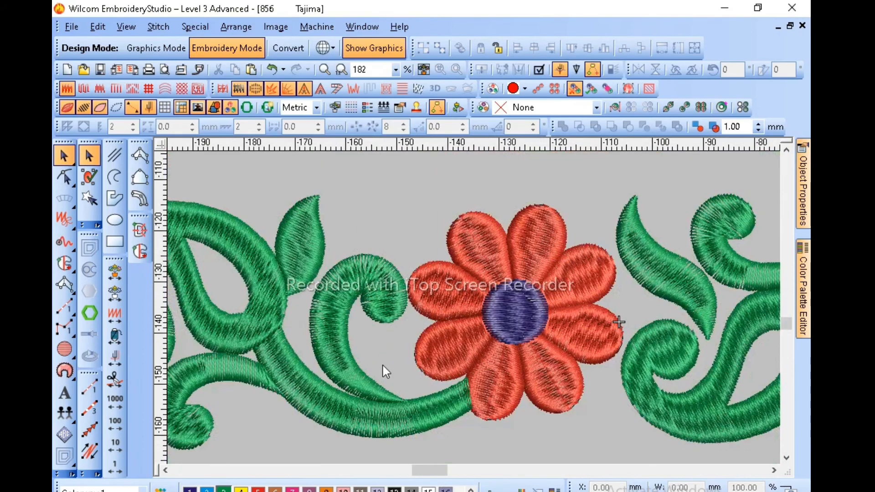
{"action": "key", "text": "shift+z"}
{"action": "key", "text": "shift+z"}
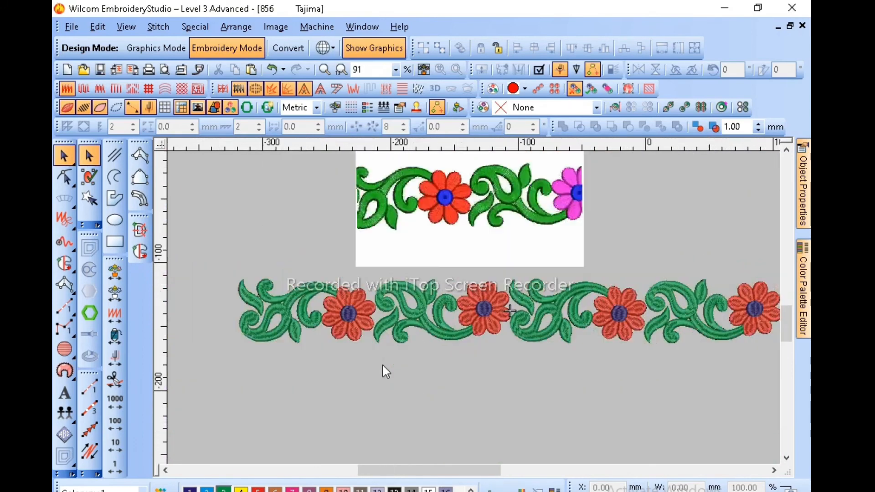
{"action": "left_click", "coordinate": [329, 321]}
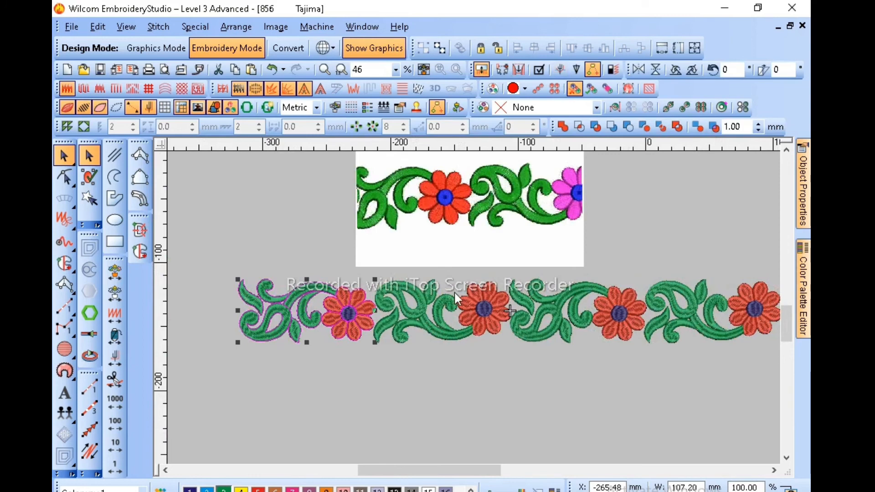
{"action": "left_click", "coordinate": [602, 292], "text": "ctrl"}
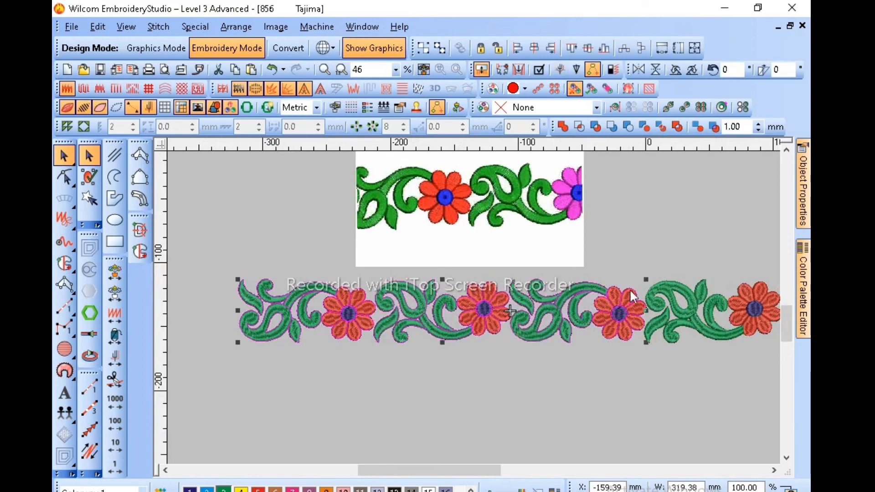
{"action": "left_click", "coordinate": [670, 296], "text": "ctrl"}
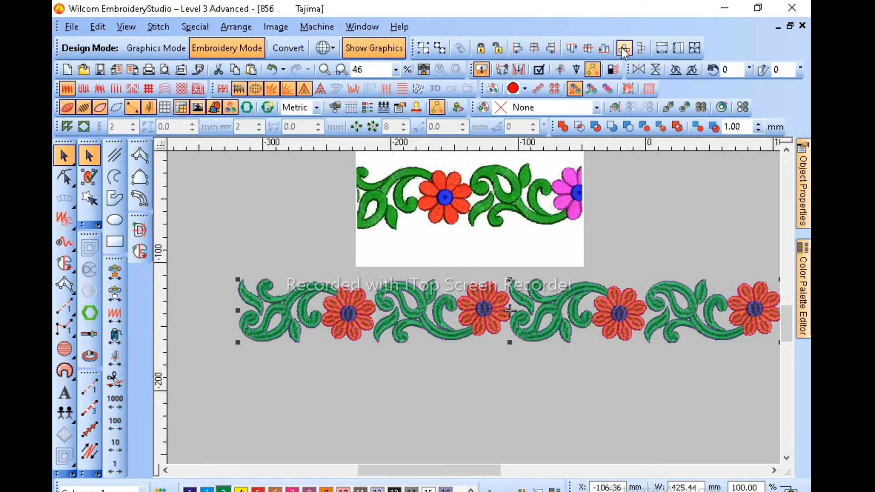
{"action": "left_click", "coordinate": [605, 431]}
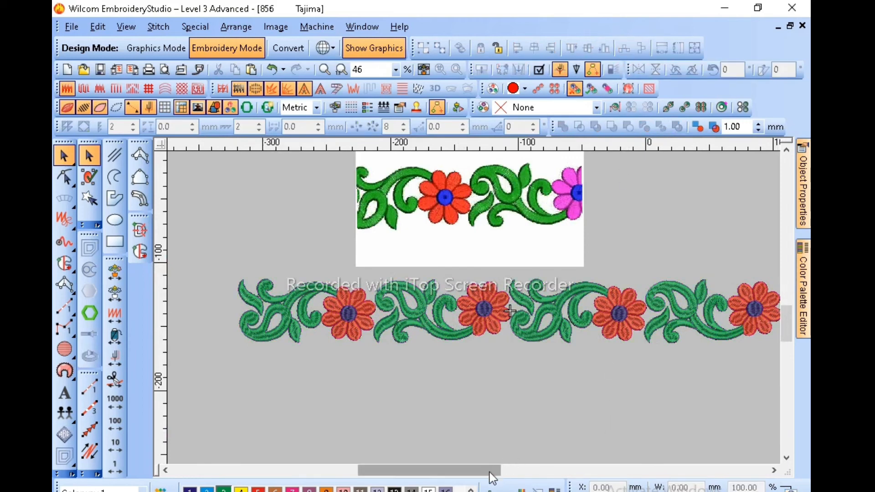
Check the full four-motif border below the reference image and the stitching around its second flower.
{"action": "left_click_drag", "start_coordinate": [489, 472], "coordinate": [501, 476]}
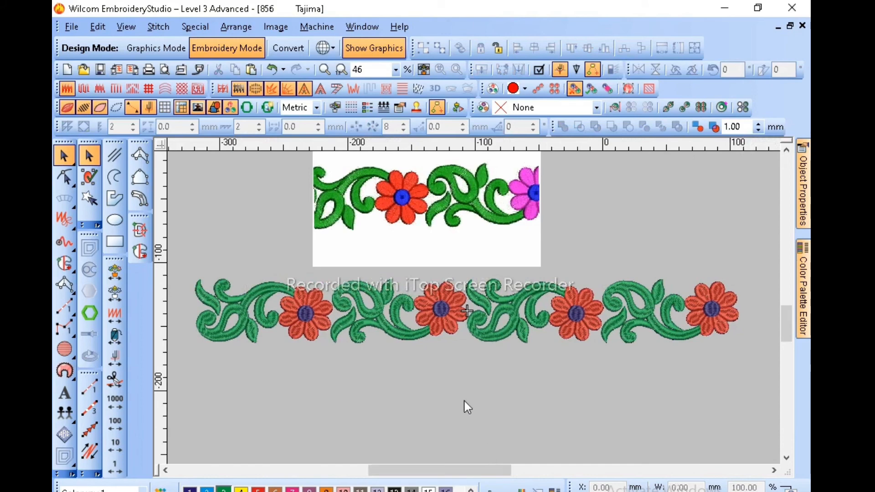
{"action": "scroll", "coordinate": [477, 393], "scroll_direction": "up", "scroll_amount": 2}
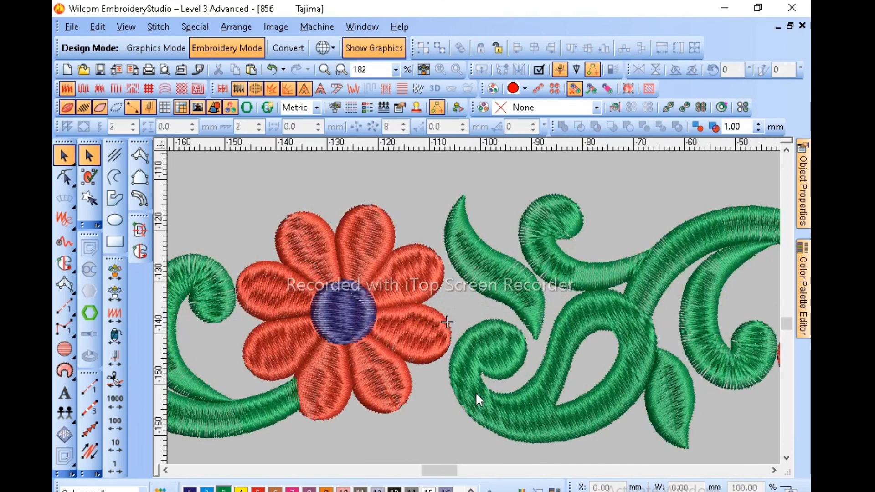
{"action": "scroll", "coordinate": [476, 392], "scroll_direction": "down", "scroll_amount": 1}
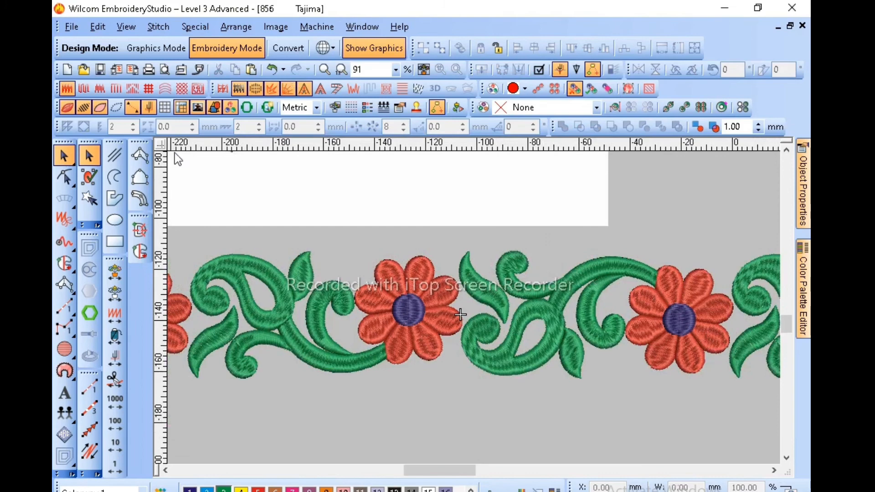
{"action": "key", "text": "z"}
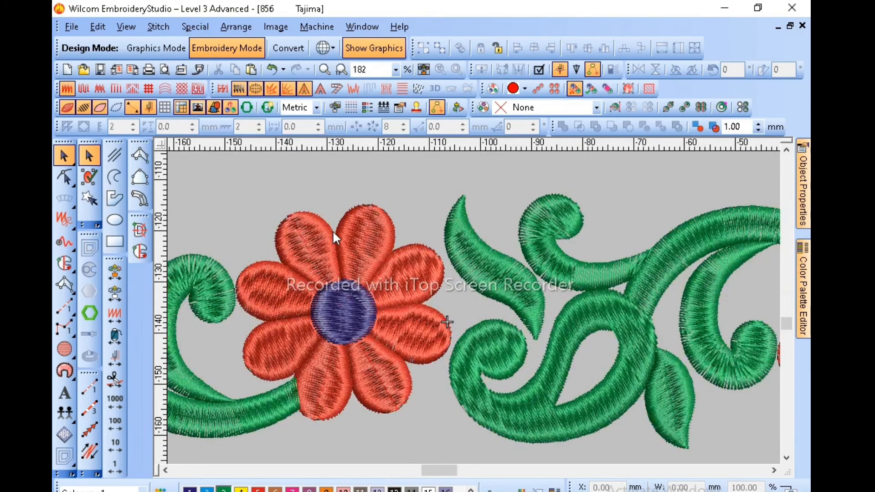
{"action": "key", "text": "z"}
{"action": "key", "text": "shift+z"}
{"action": "key", "text": "shift+z"}
{"action": "key", "text": "shift+z"}
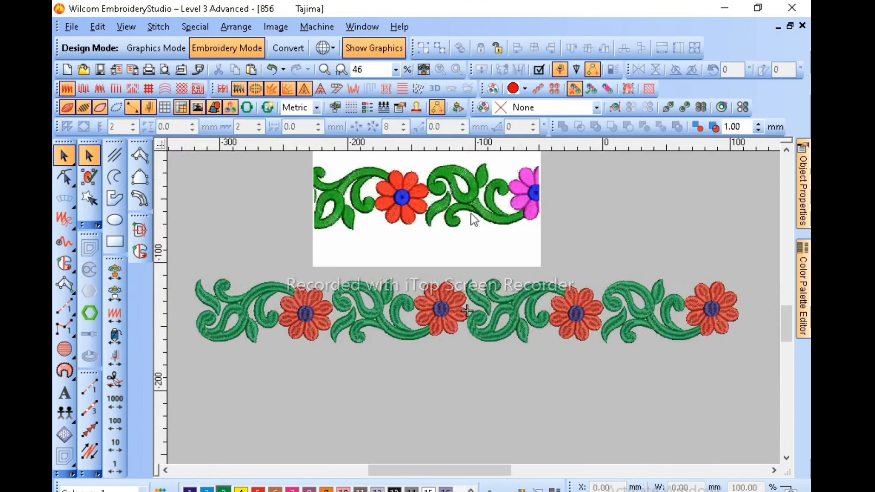
Inspect the satin stitch detail of the second motif's curls, leaves and petals, comparing it with the wider border.
{"action": "key", "text": "b"}
{"action": "left_click_drag", "start_coordinate": [606, 241], "coordinate": [337, 397]}
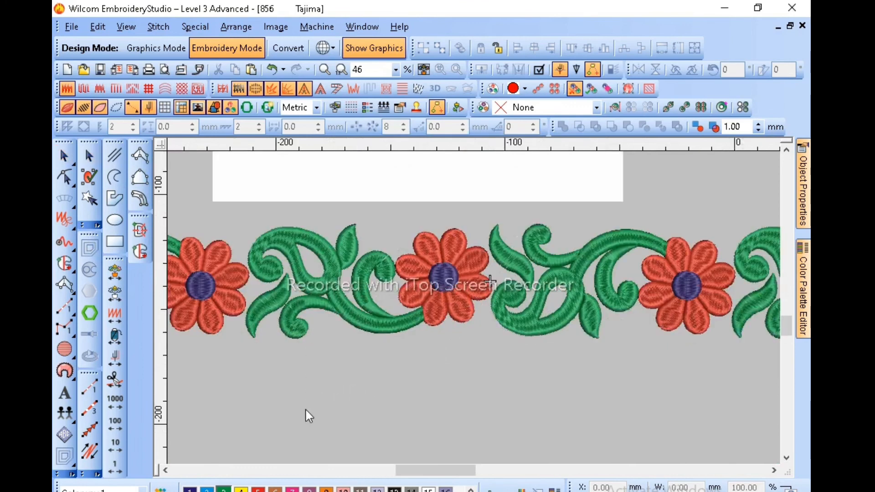
{"action": "left_click_drag", "start_coordinate": [306, 299], "coordinate": [225, 385]}
{"action": "key", "text": "z"}
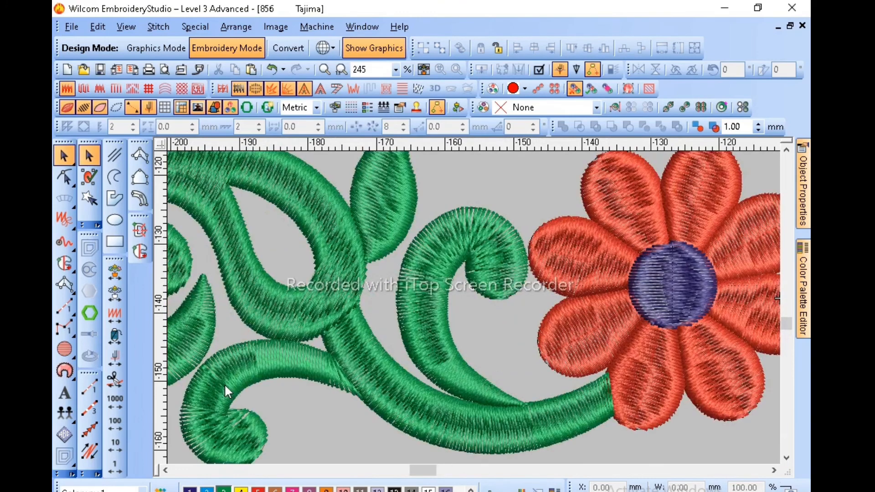
{"action": "key", "text": "shift+z"}
{"action": "key", "text": "shift+z"}
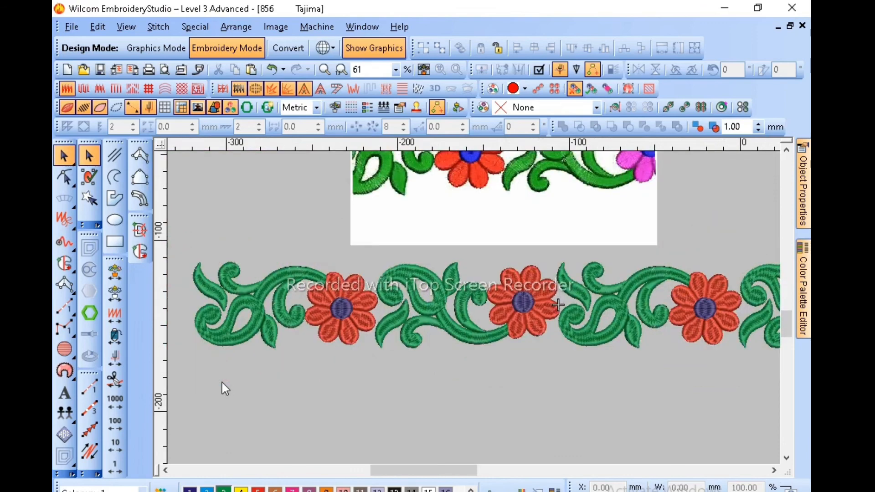
{"action": "key", "text": "z"}
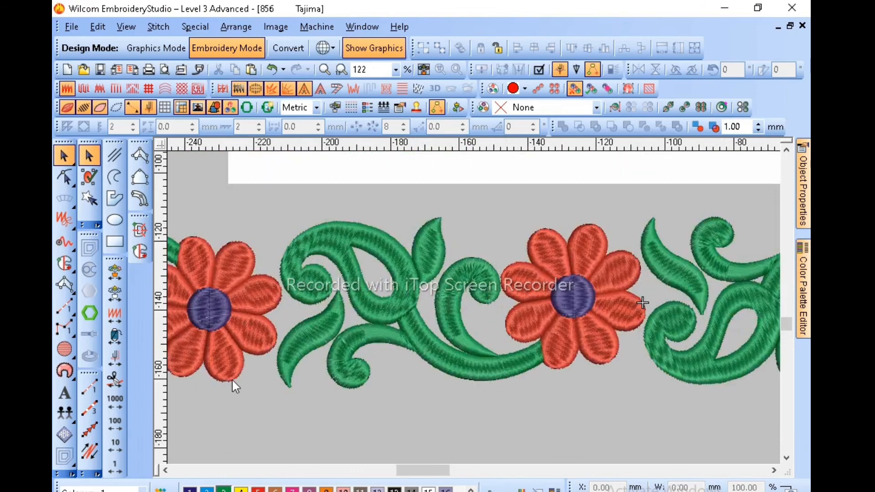
{"action": "key", "text": "z"}
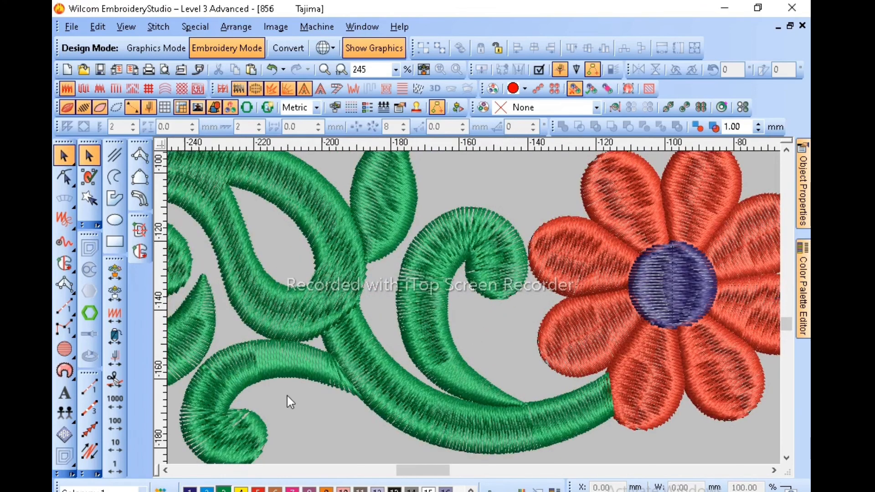
{"action": "key", "text": "shift+z"}
{"action": "key", "text": "z"}
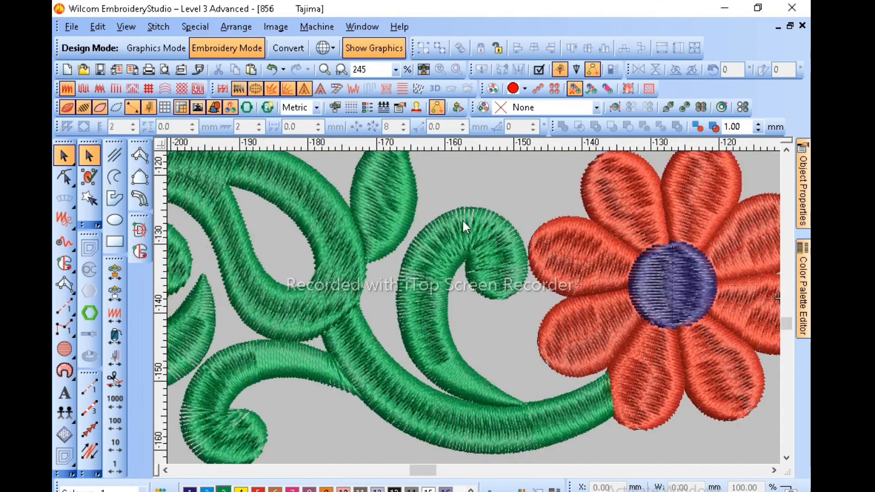
{"action": "key", "text": "shift+z"}
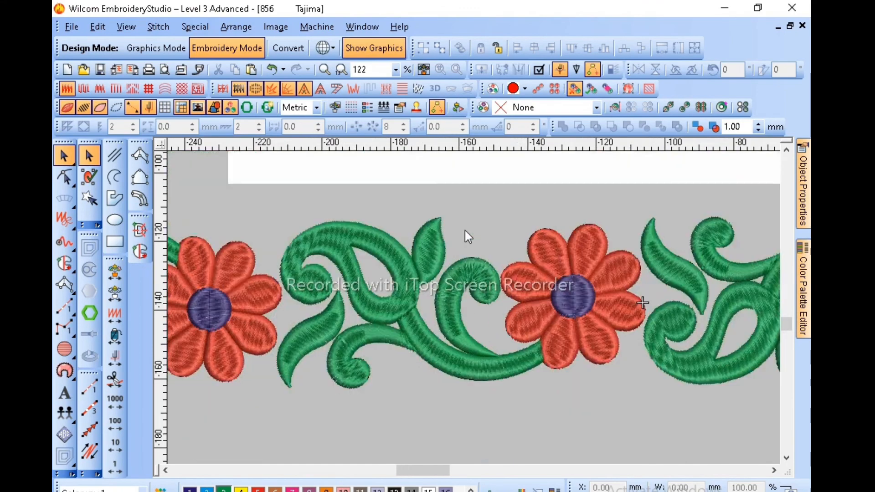
{"action": "key", "text": "z"}
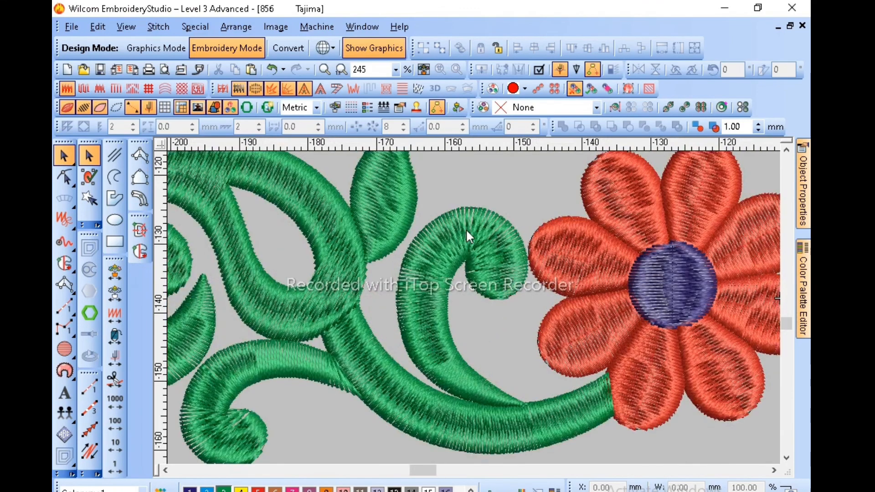
{"action": "key", "text": "shift+z"}
{"action": "key", "text": "z"}
{"action": "key", "text": "shift+z"}
{"action": "key", "text": "shift+z"}
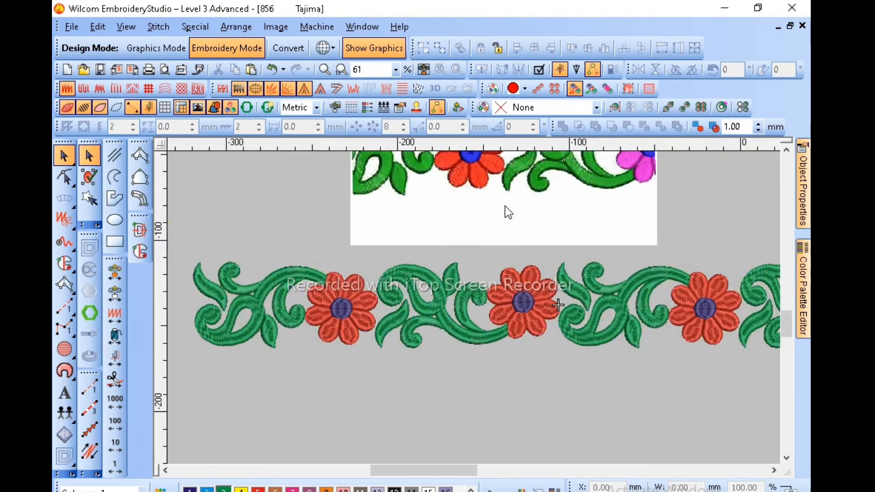
{"action": "key", "text": "z"}
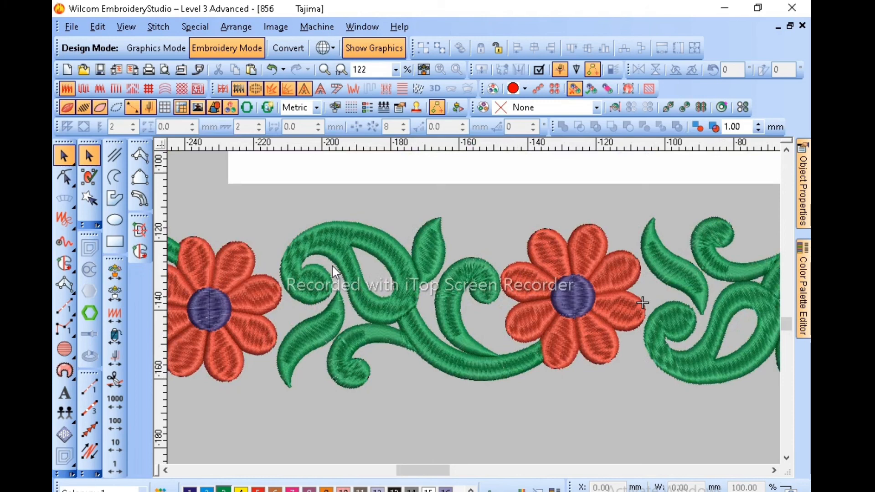
{"action": "key", "text": "z"}
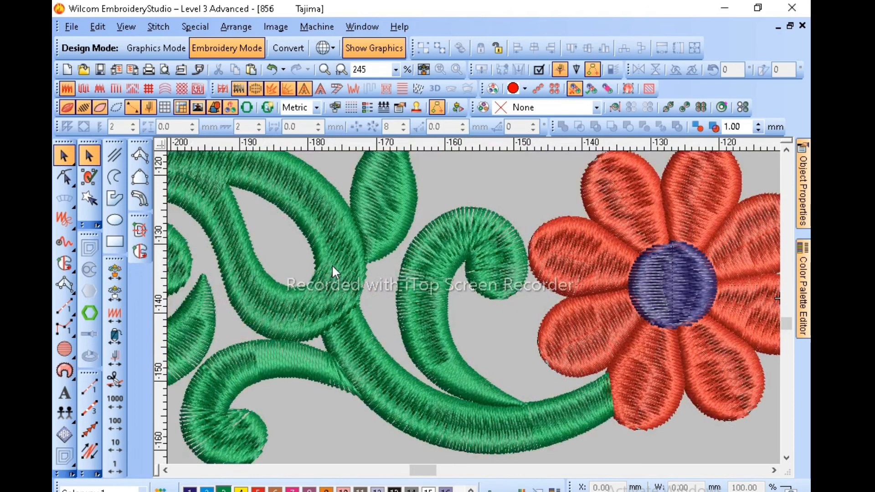
{"action": "key", "text": "shift+z"}
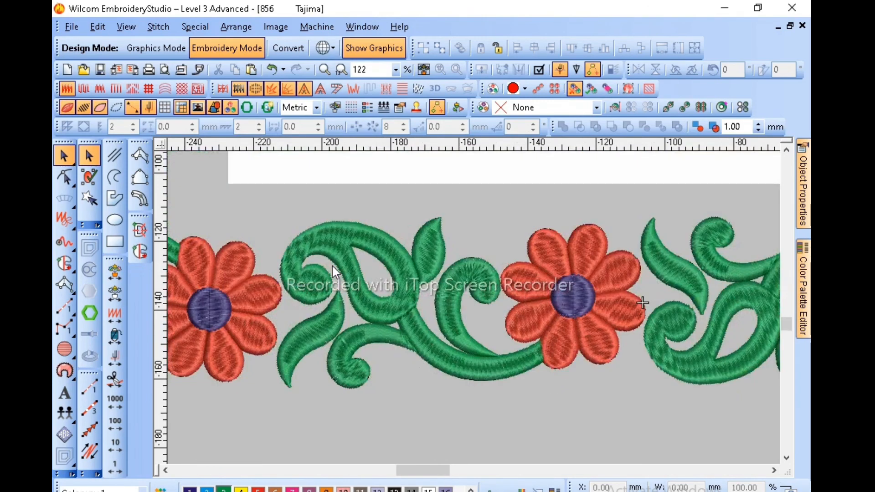
{"action": "key", "text": "z"}
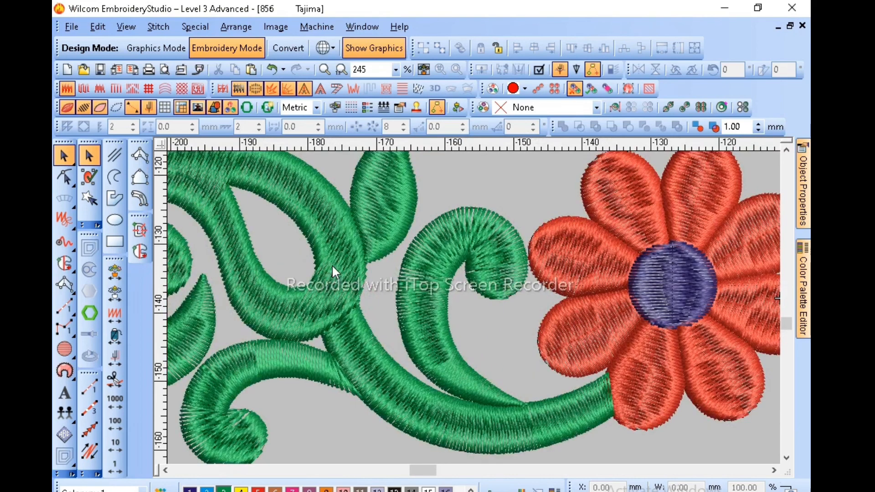
{"action": "key", "text": "shift+z"}
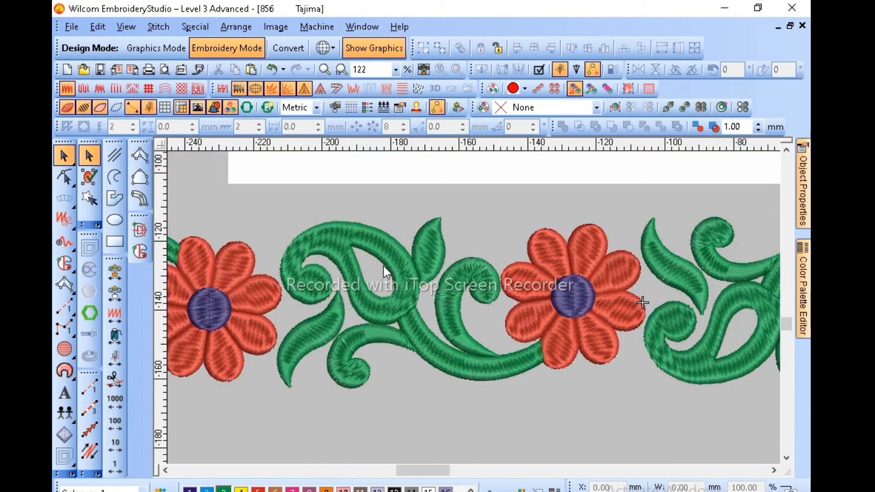
{"action": "key", "text": "z"}
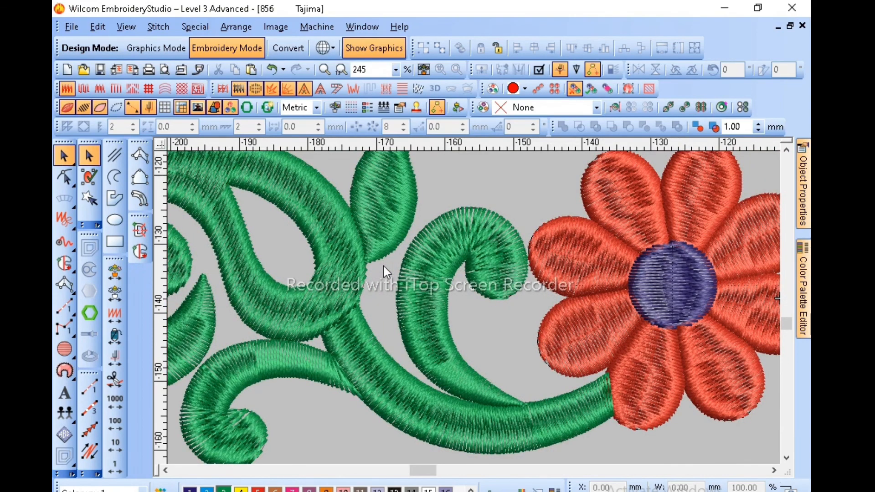
{"action": "key", "text": "shift+z"}
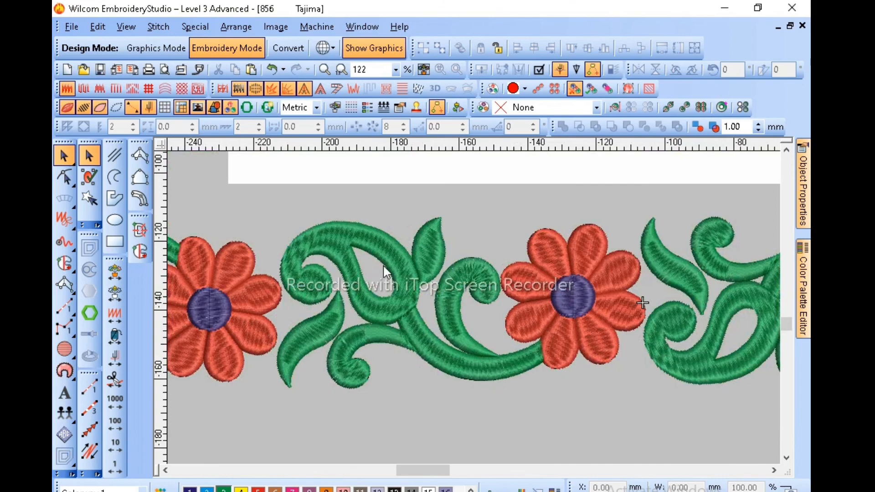
{"action": "key", "text": "z"}
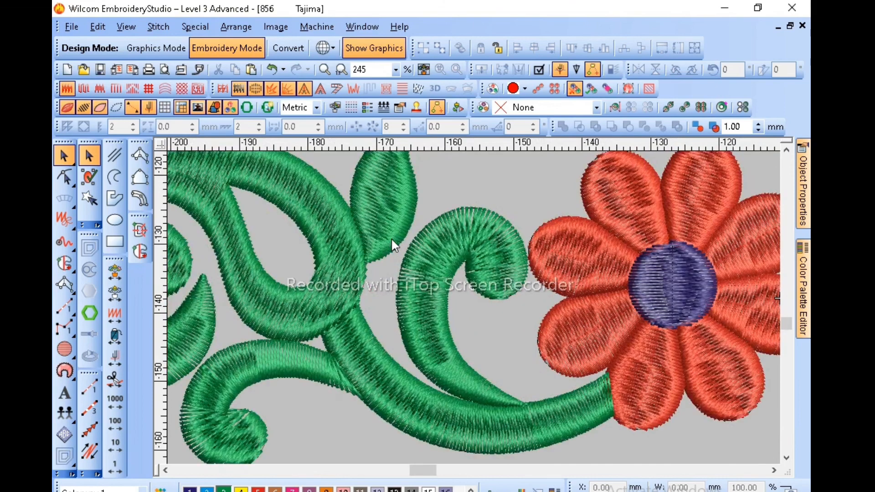
{"action": "key", "text": "shift+z"}
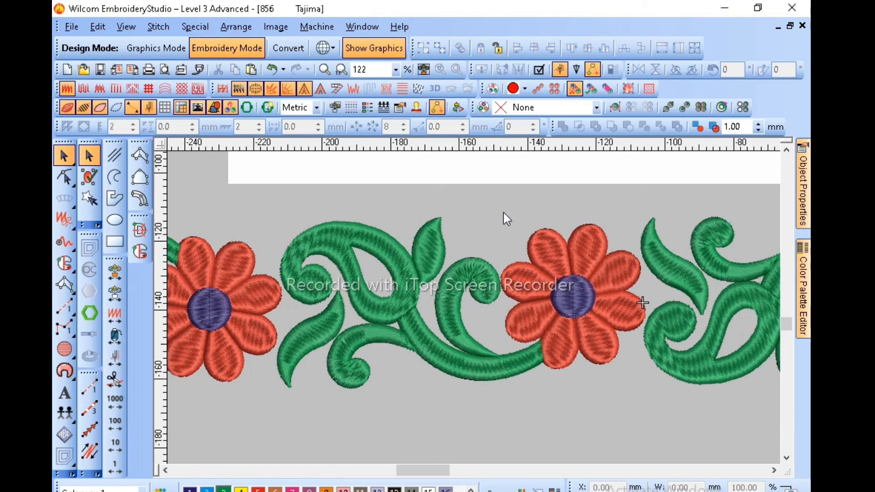
{"action": "key", "text": "shift+z"}
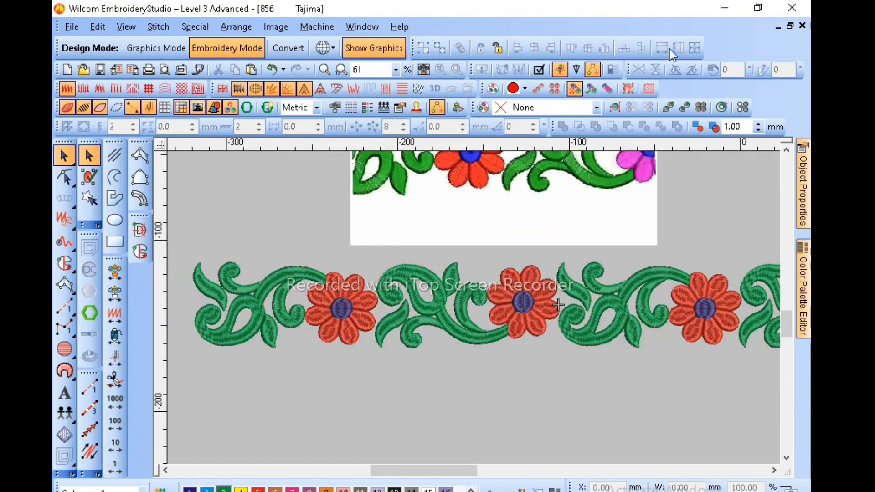
Save the design to the Desktop as 856 in EMB format over the existing file, and close it.
{"action": "left_click", "coordinate": [72, 26]}
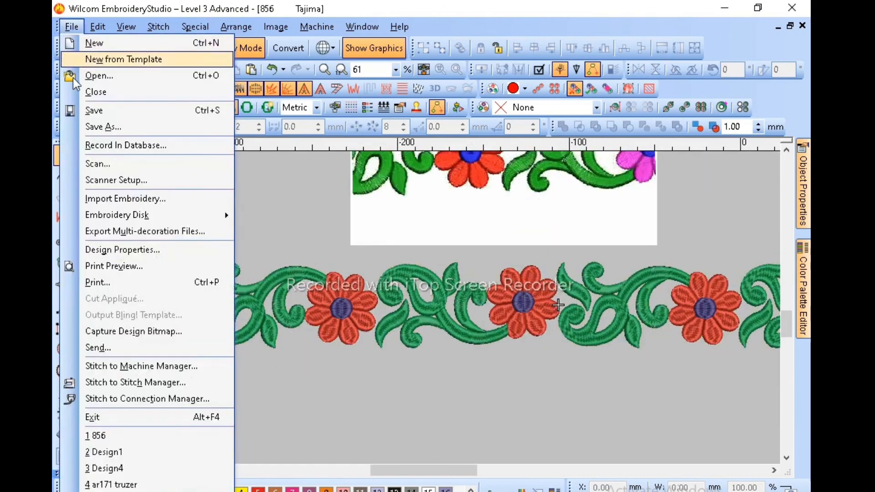
{"action": "left_click", "coordinate": [103, 126]}
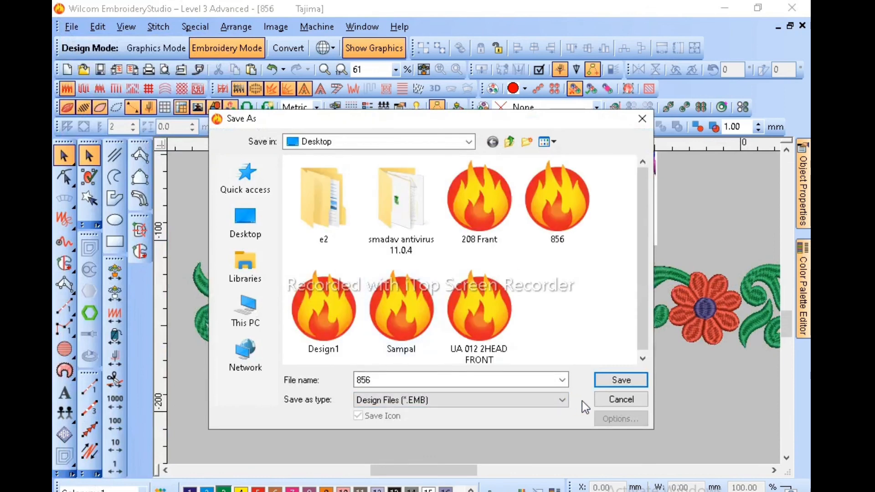
{"action": "left_click", "coordinate": [642, 378]}
{"action": "left_click", "coordinate": [474, 282]}
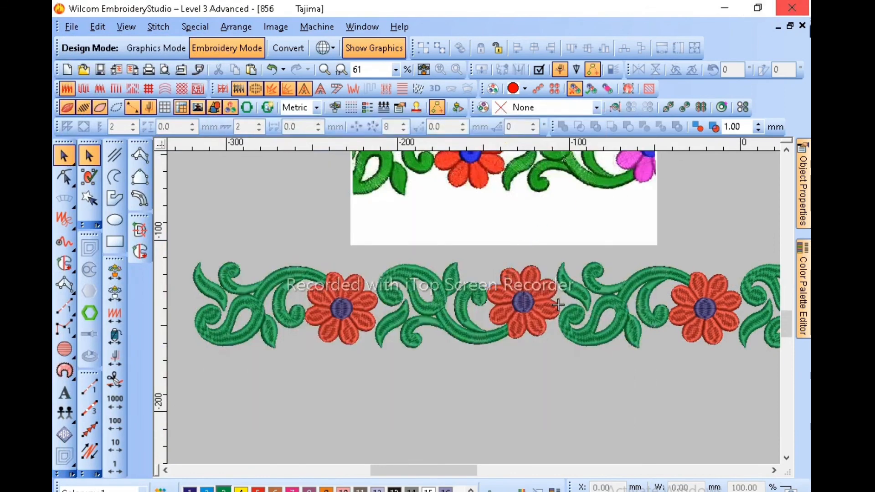
{"action": "left_click", "coordinate": [802, 26]}
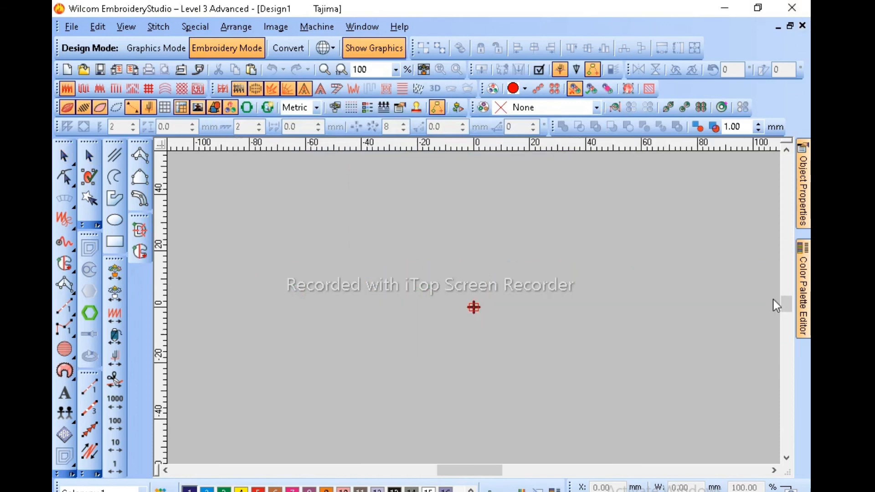